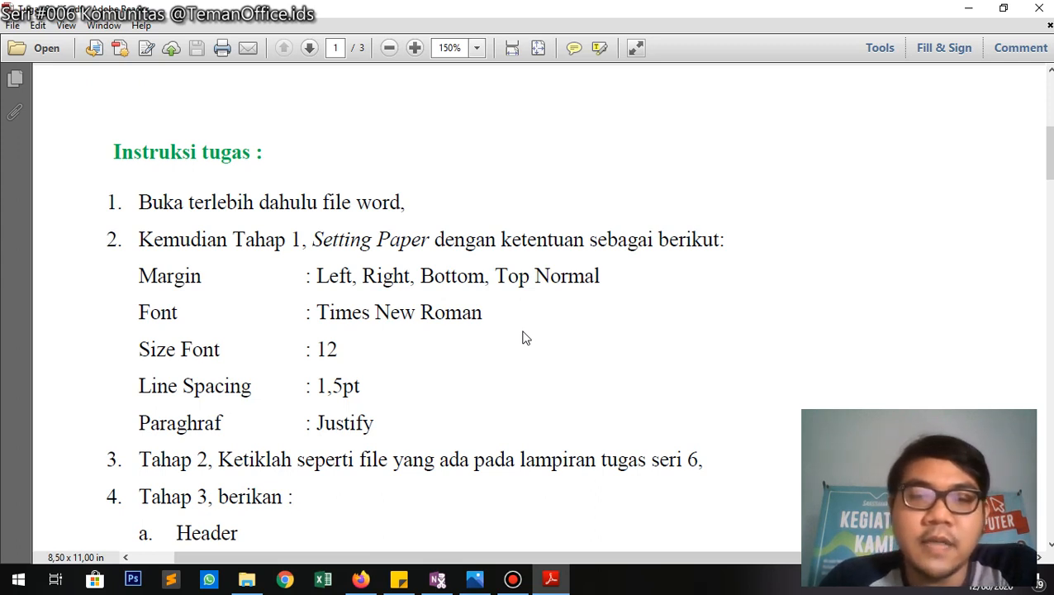
Read through the assignment instructions in the PDF, from the paper settings to the submission deadline.
scroll(523, 337, down, 1)
scroll(377, 380, down, 1)
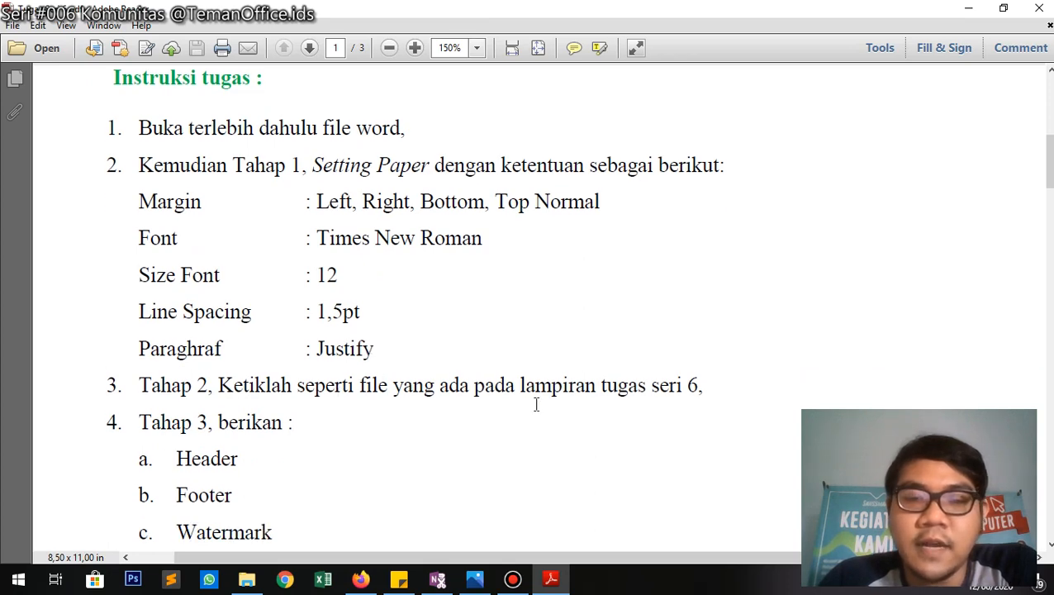
scroll(671, 402, down, 5)
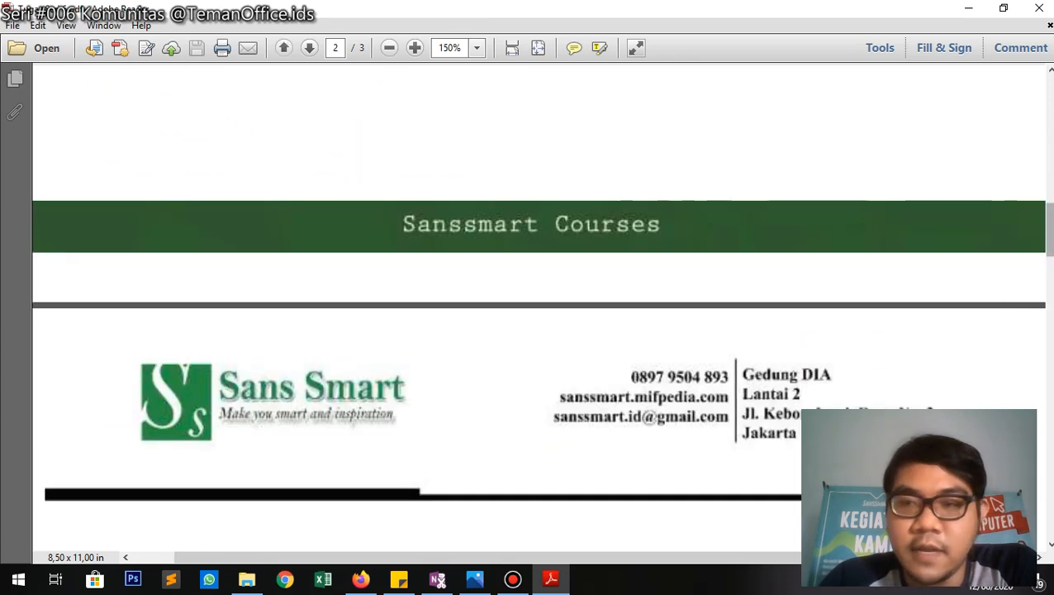
scroll(725, 392, down, 10)
drag(1052, 460, 1052, 197)
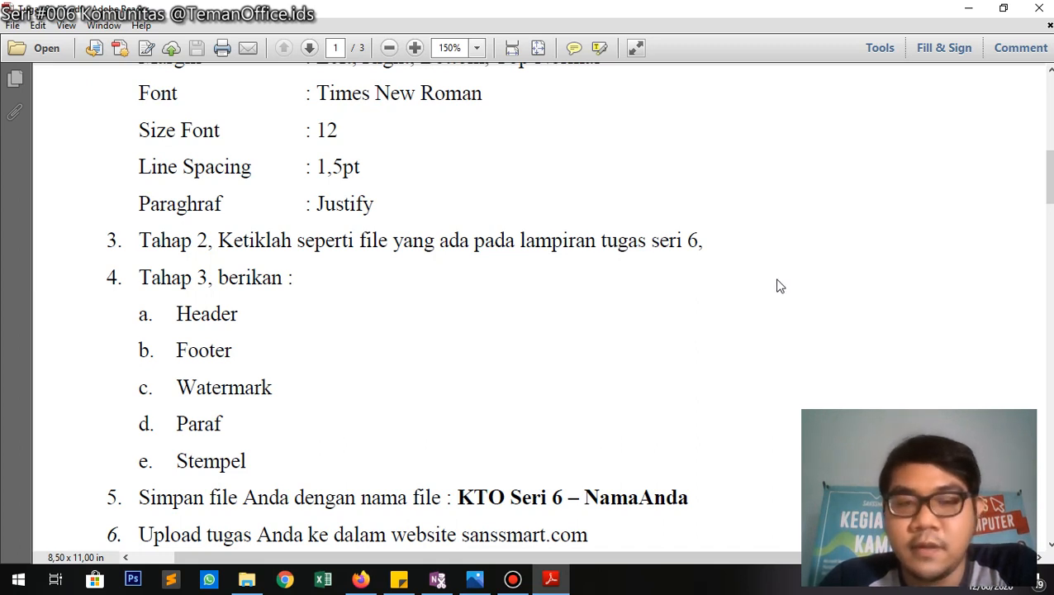
scroll(777, 286, down, 2)
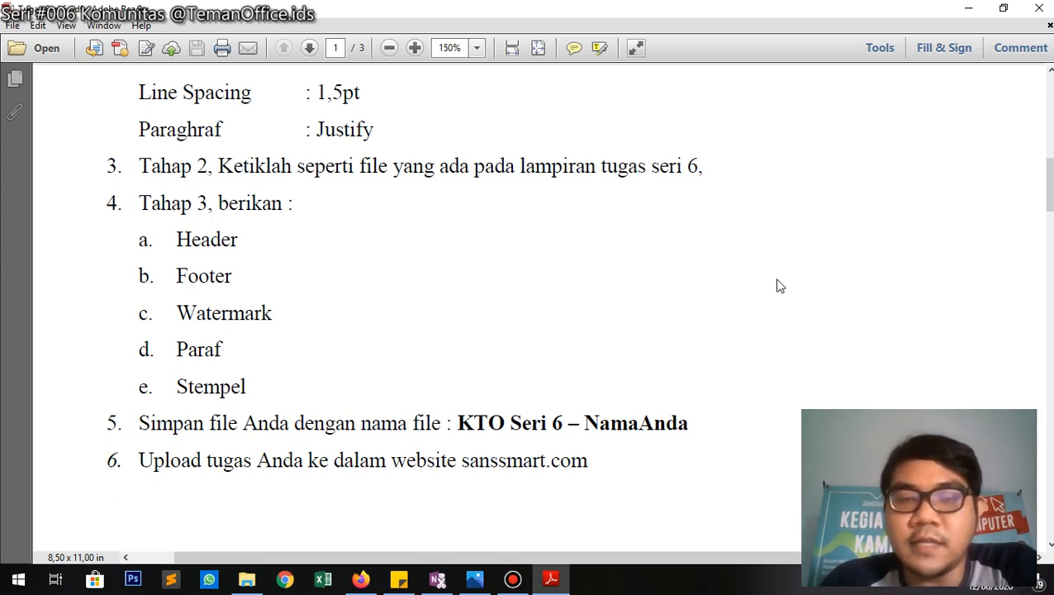
scroll(775, 376, down, 10)
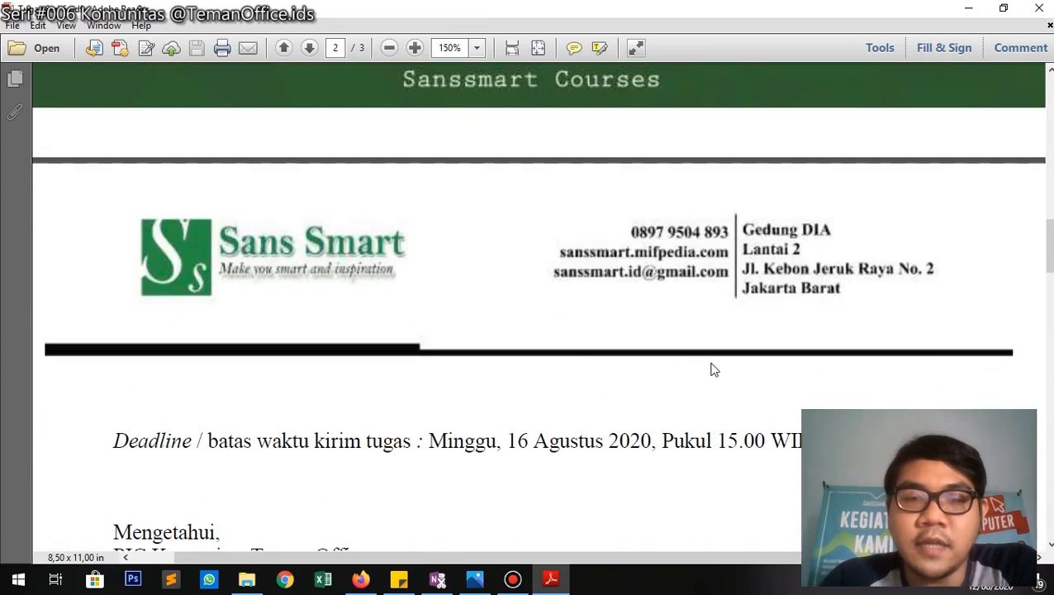
scroll(715, 369, down, 2)
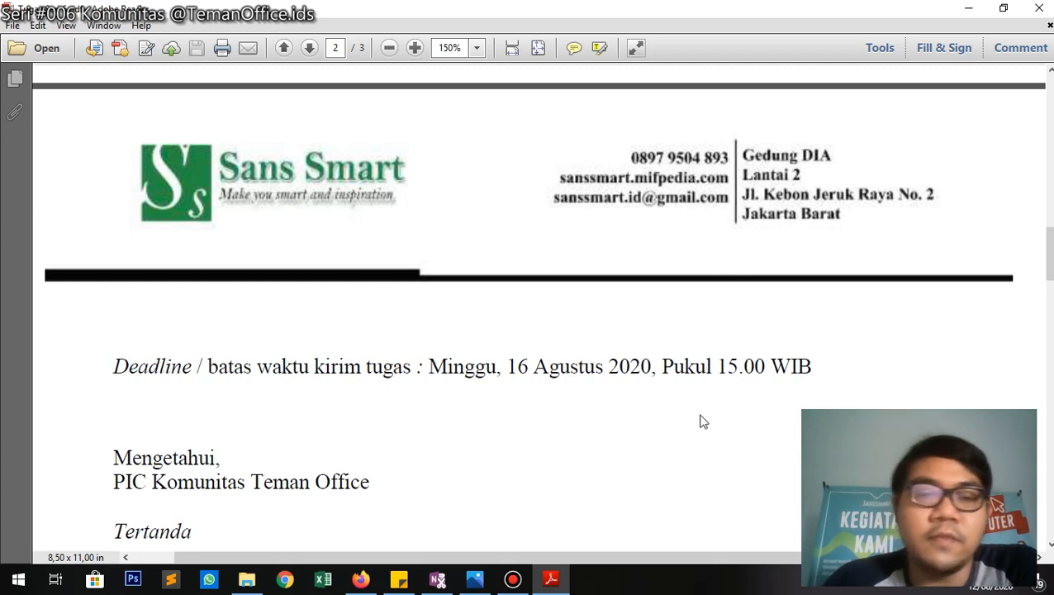
Examine the sample offer letter on page 3, including its letterhead, date, reference lines and addressee.
scroll(699, 420, down, 15)
scroll(675, 430, down, 12)
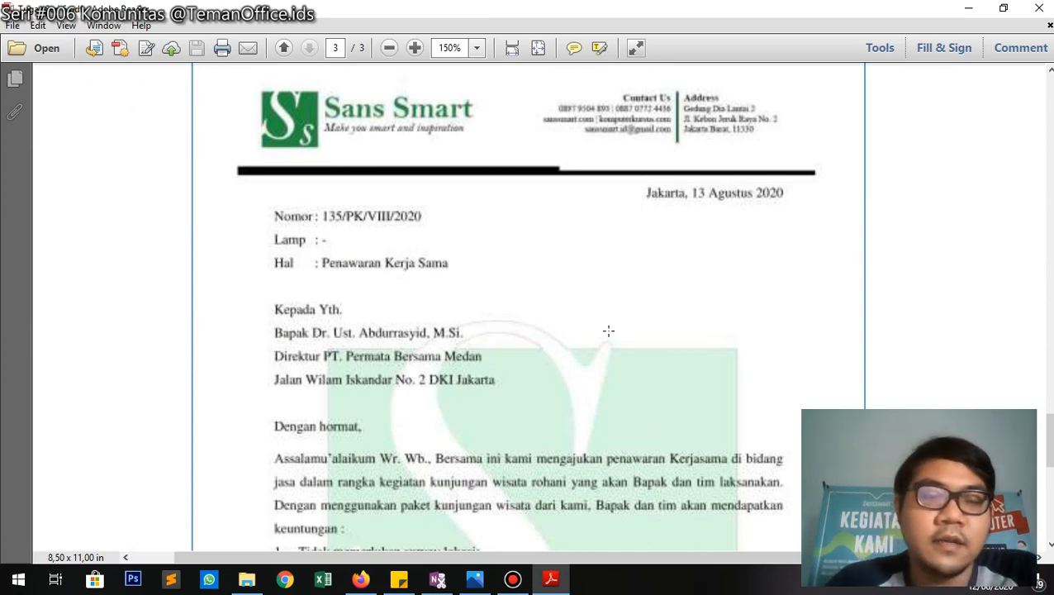
scroll(609, 331, up, 2)
scroll(609, 332, down, 2)
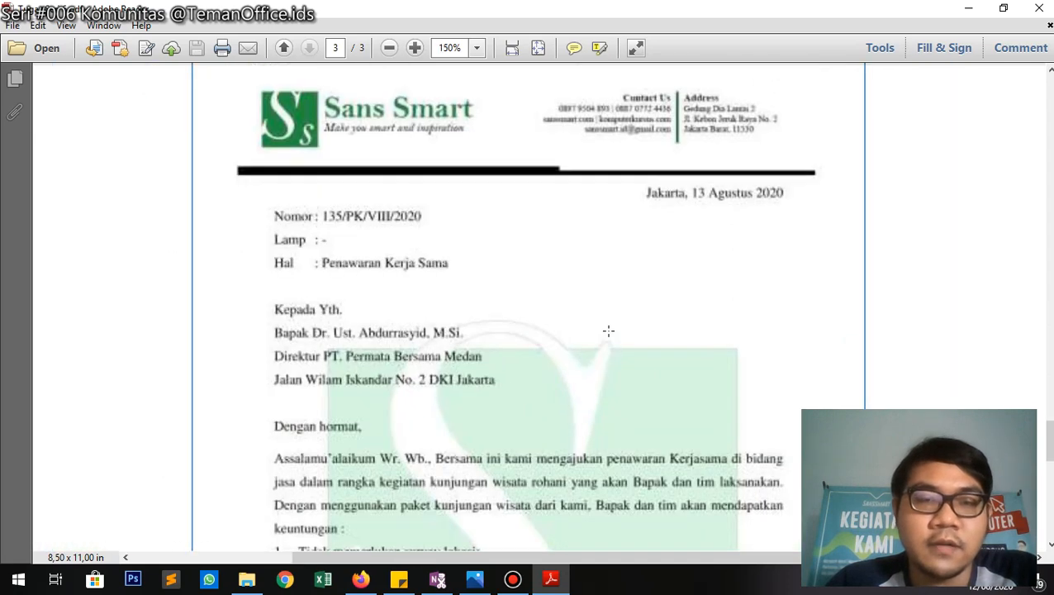
scroll(609, 331, up, 1)
scroll(609, 335, up, 3)
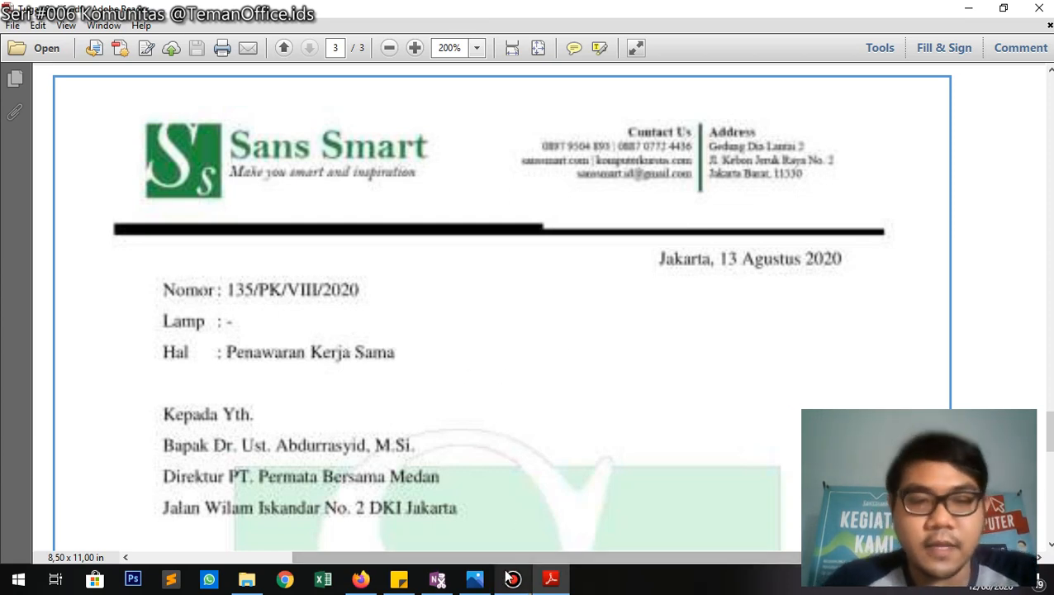
Switch to Word 2013 by searching for "word" and create a blank document.
click(18, 579)
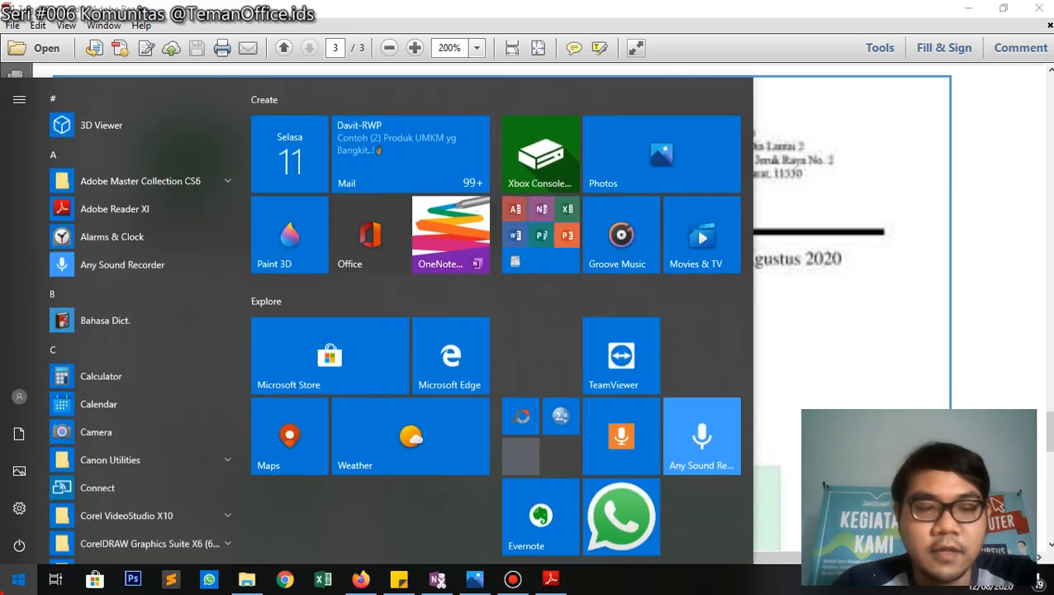
click(18, 579)
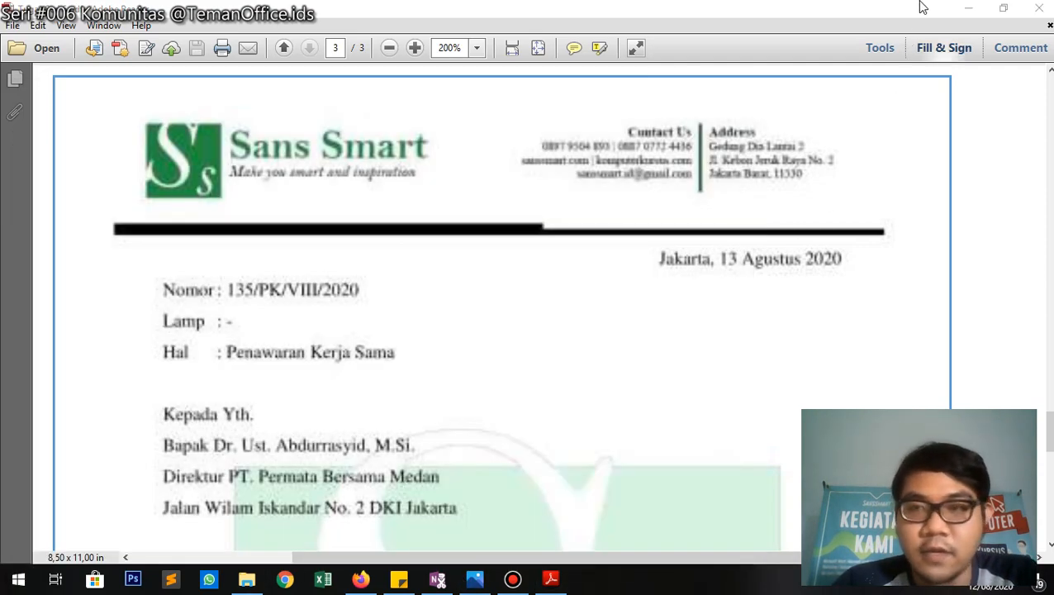
click(969, 8)
click(973, 7)
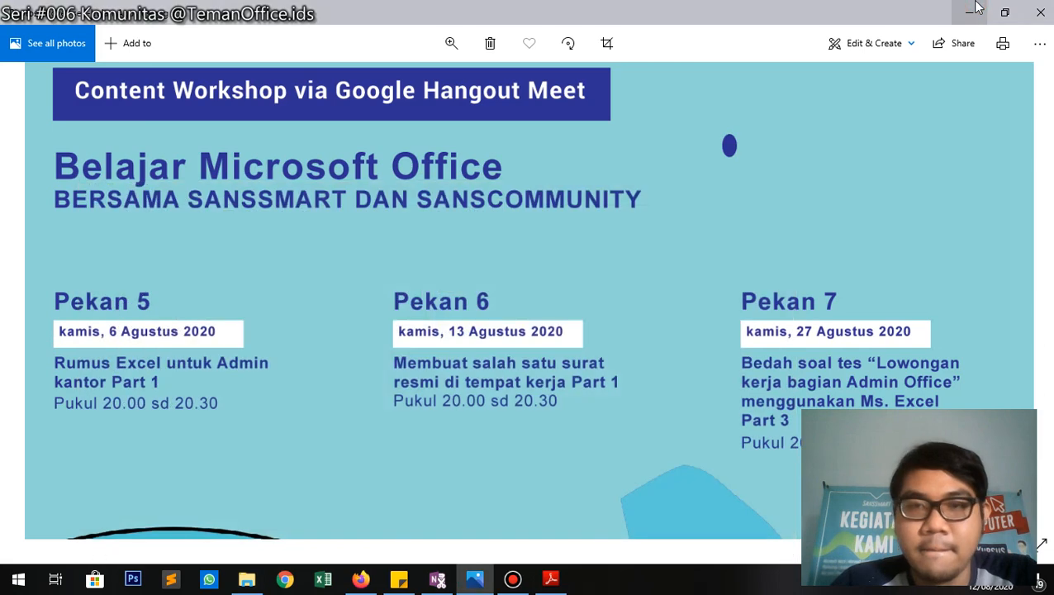
click(18, 580)
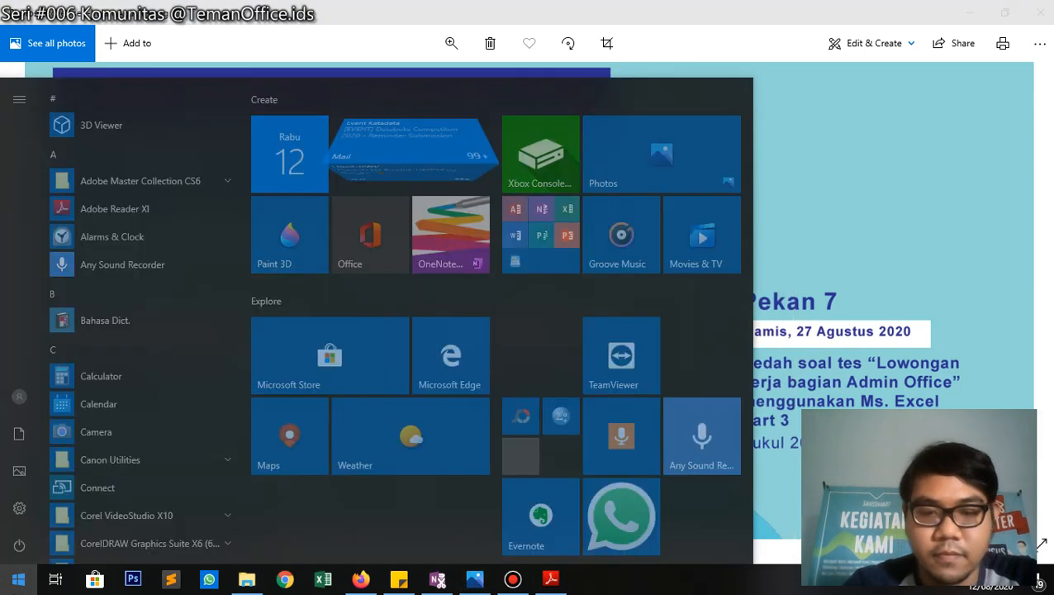
text(q)
key(BackSpace)
text(word)
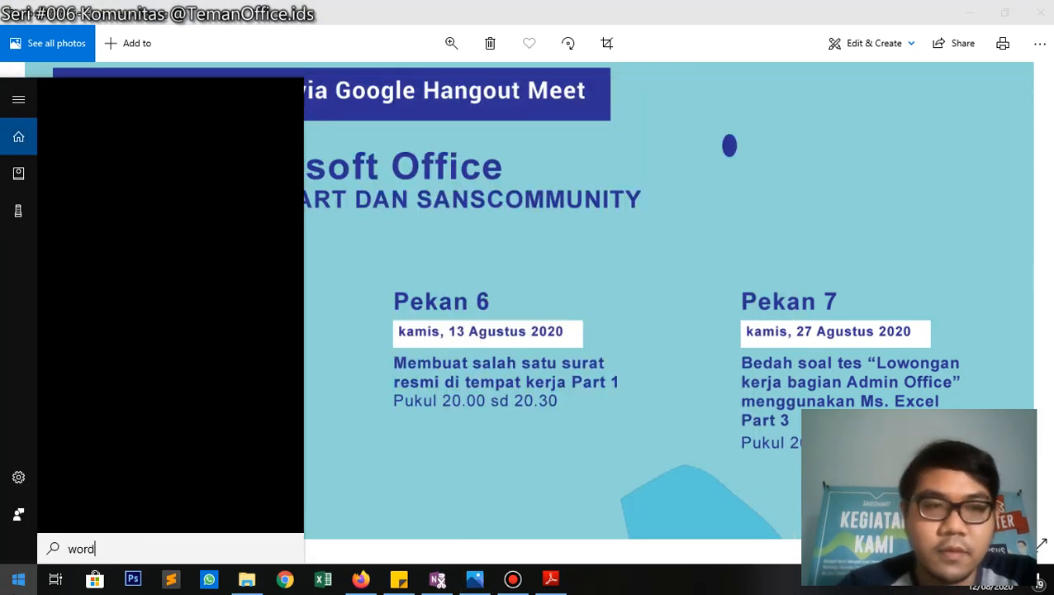
click(169, 176)
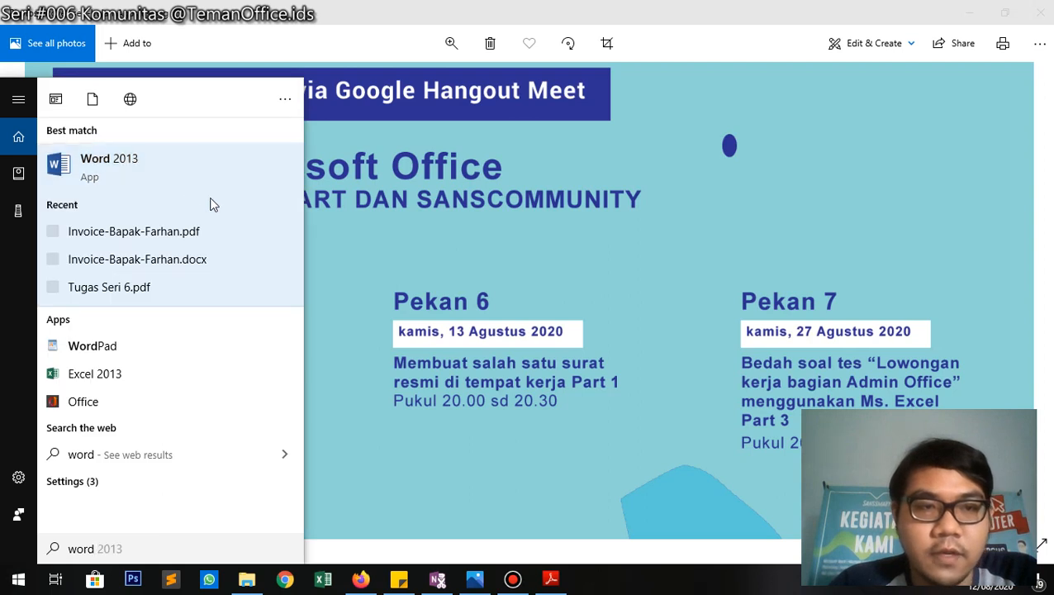
click(221, 171)
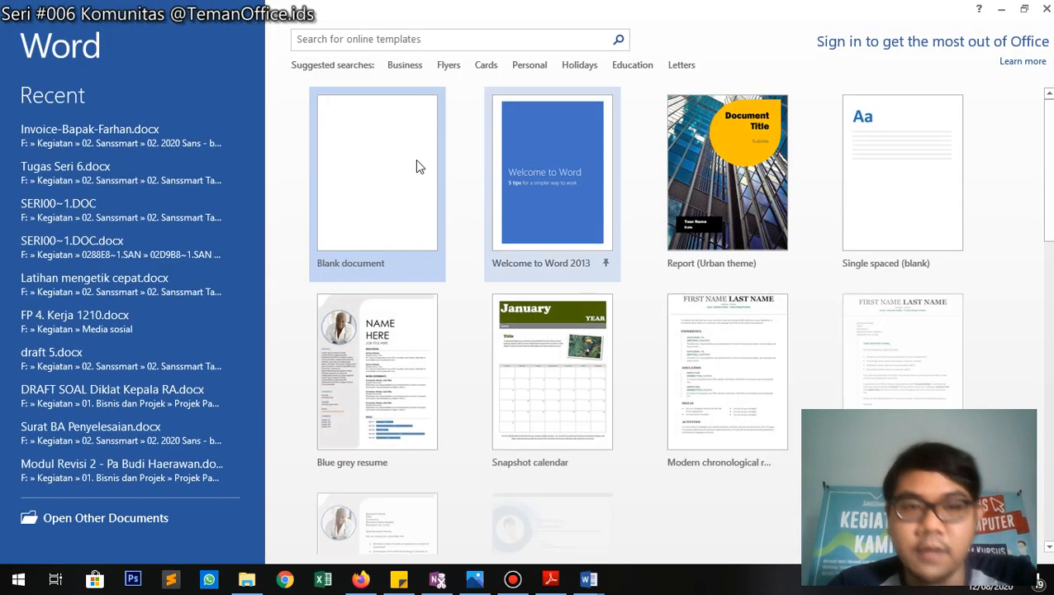
click(418, 165)
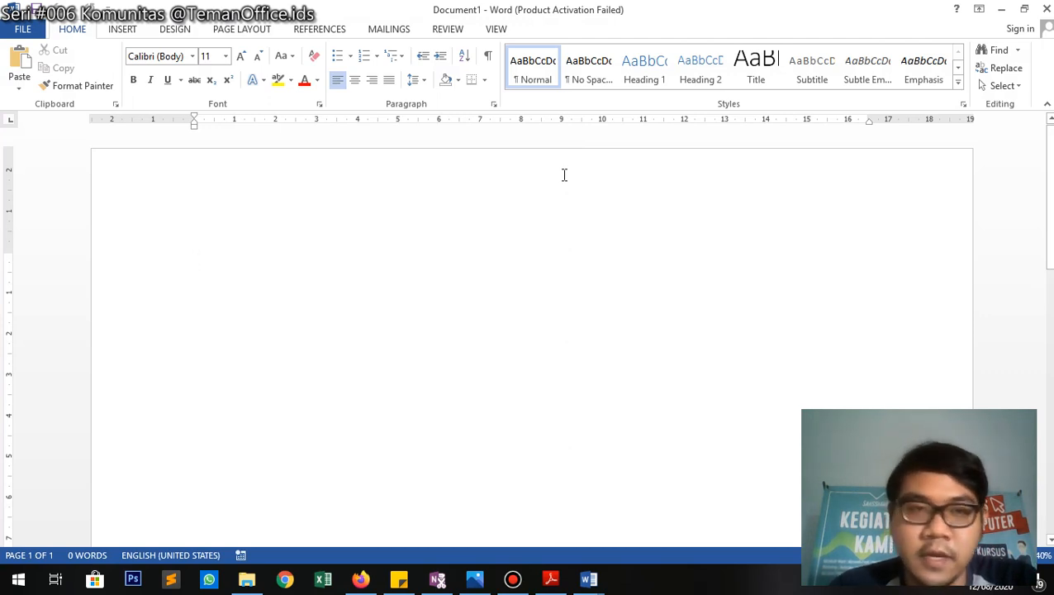
click(126, 30)
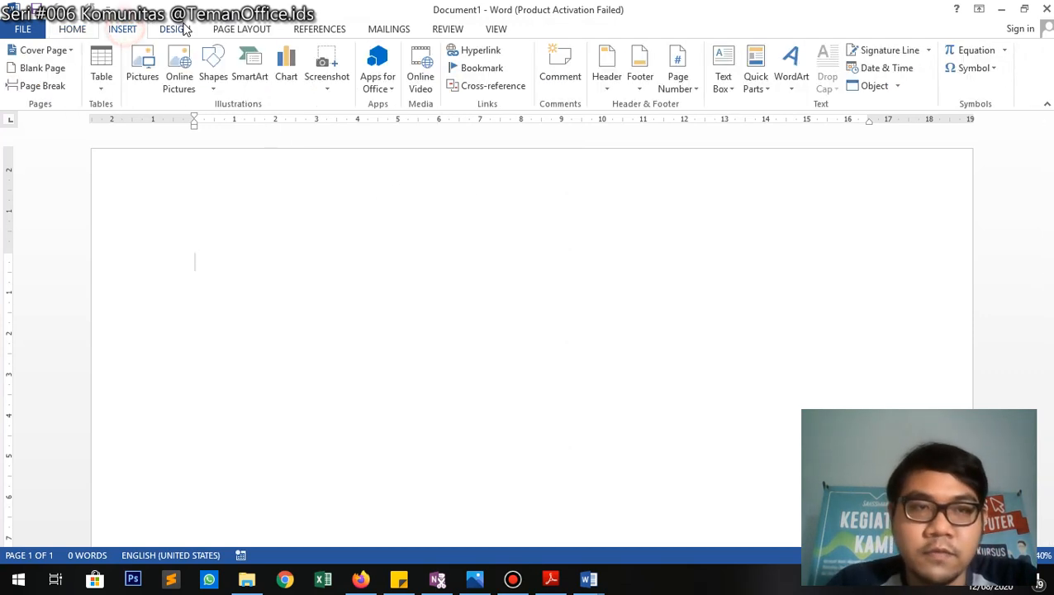
click(183, 29)
click(213, 27)
click(78, 31)
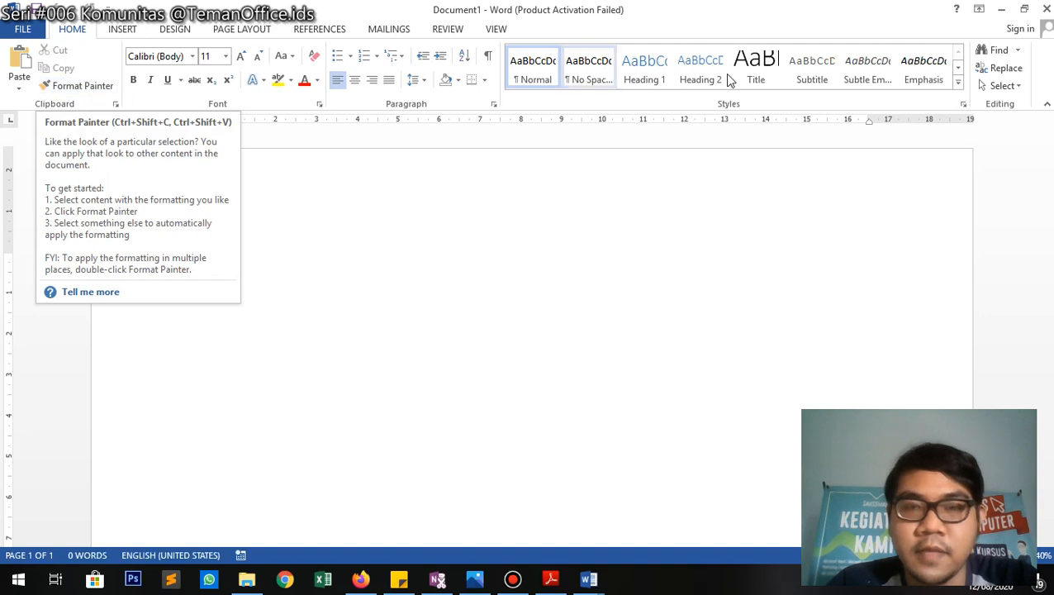
click(495, 29)
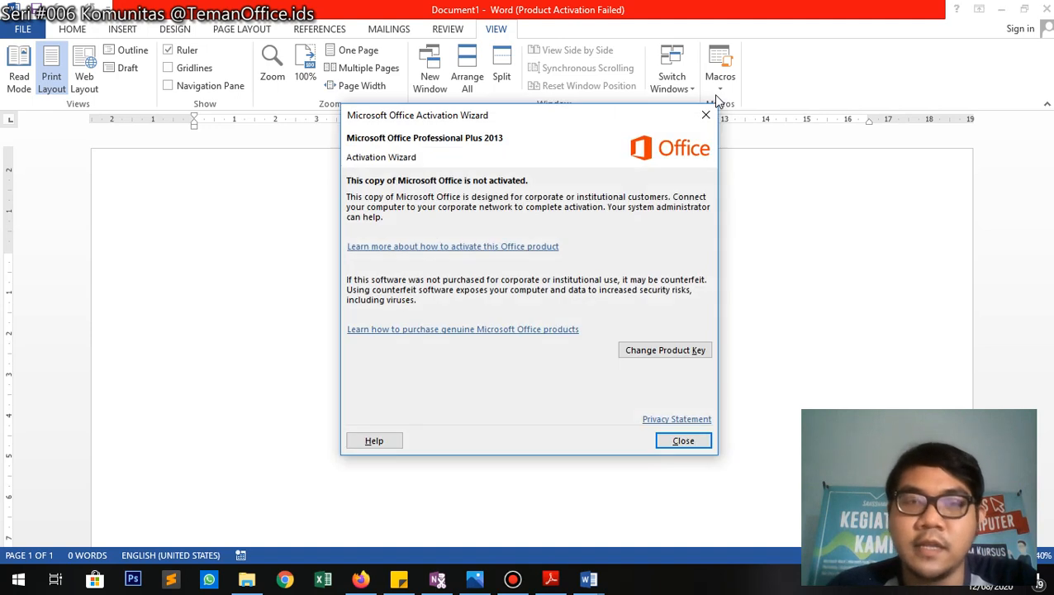
Dismiss the Microsoft Office Activation Wizard and close the extra Word start window, keeping the blank document open.
click(706, 115)
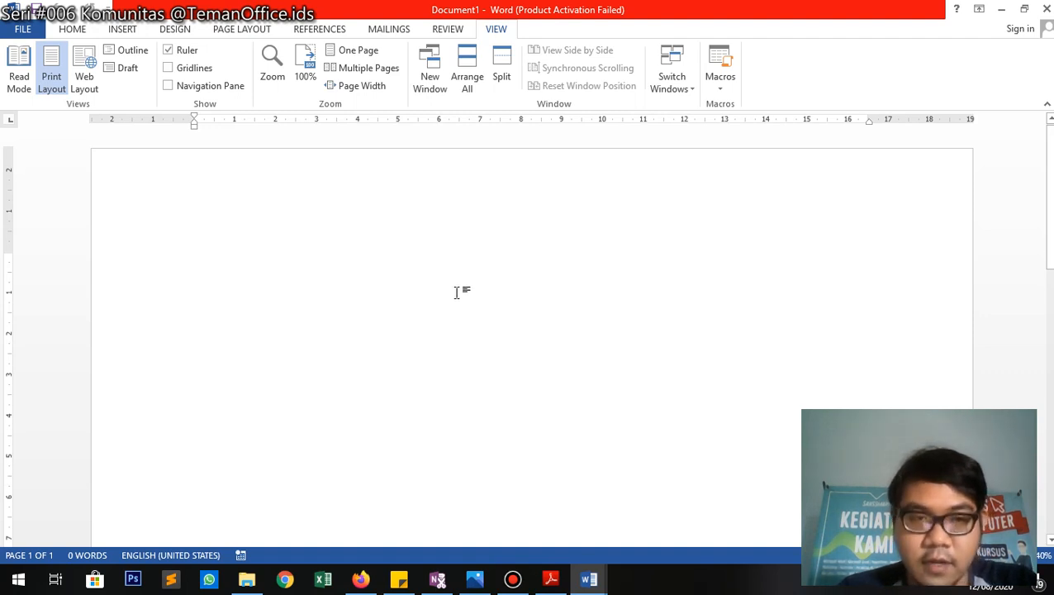
mouse_move(585, 576)
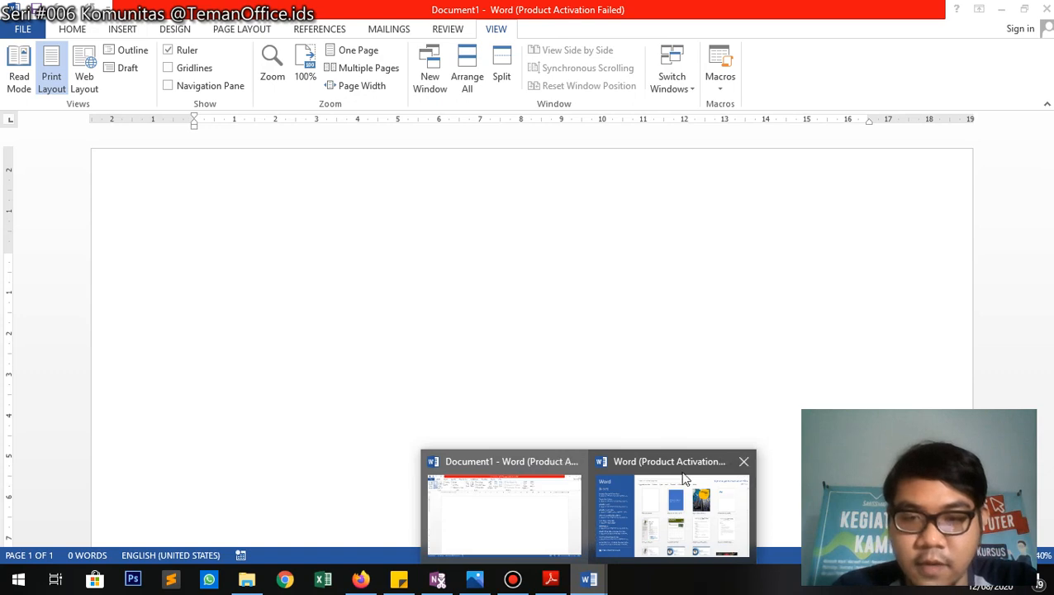
click(742, 461)
click(683, 440)
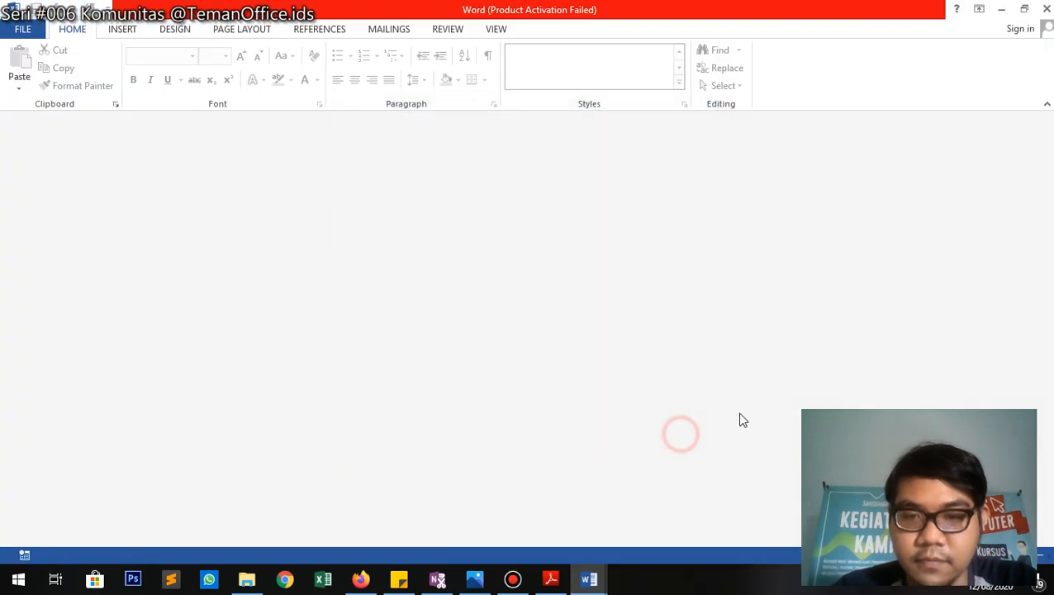
mouse_move(602, 572)
click(744, 462)
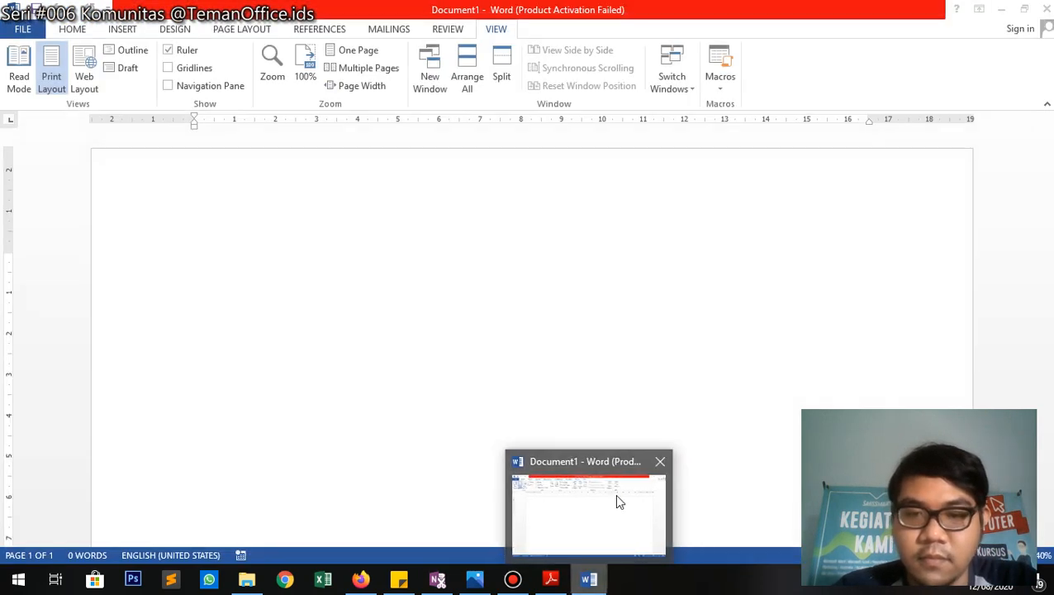
Check the paper settings in the assignment PDF in Adobe Reader, and apply Normal margins to the blank Word document.
click(550, 578)
scroll(468, 299, down, 10)
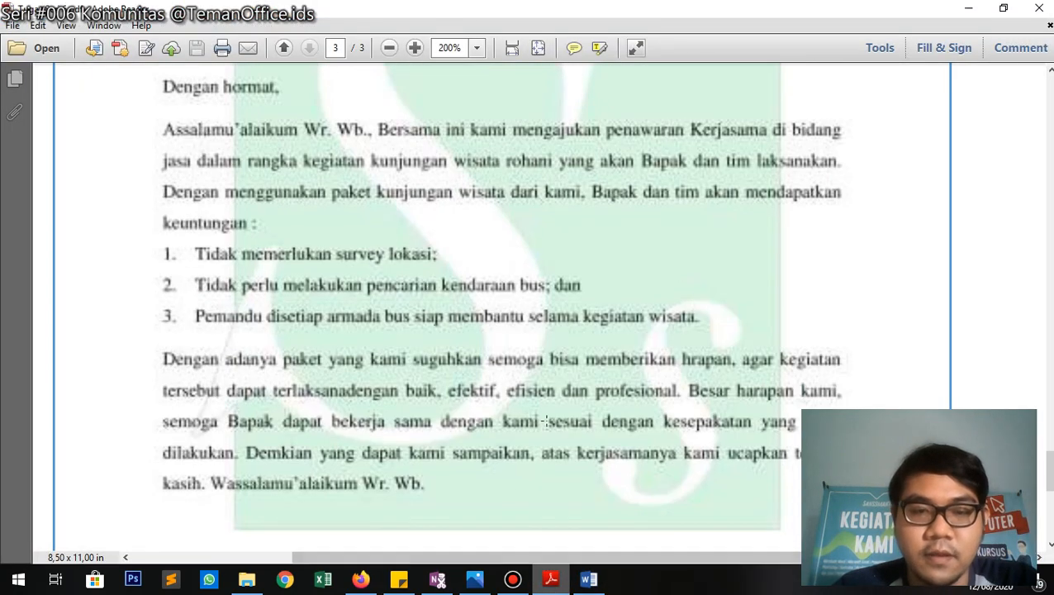
scroll(549, 426, up, 7)
drag(1050, 442, 1050, 154)
drag(697, 557, 627, 550)
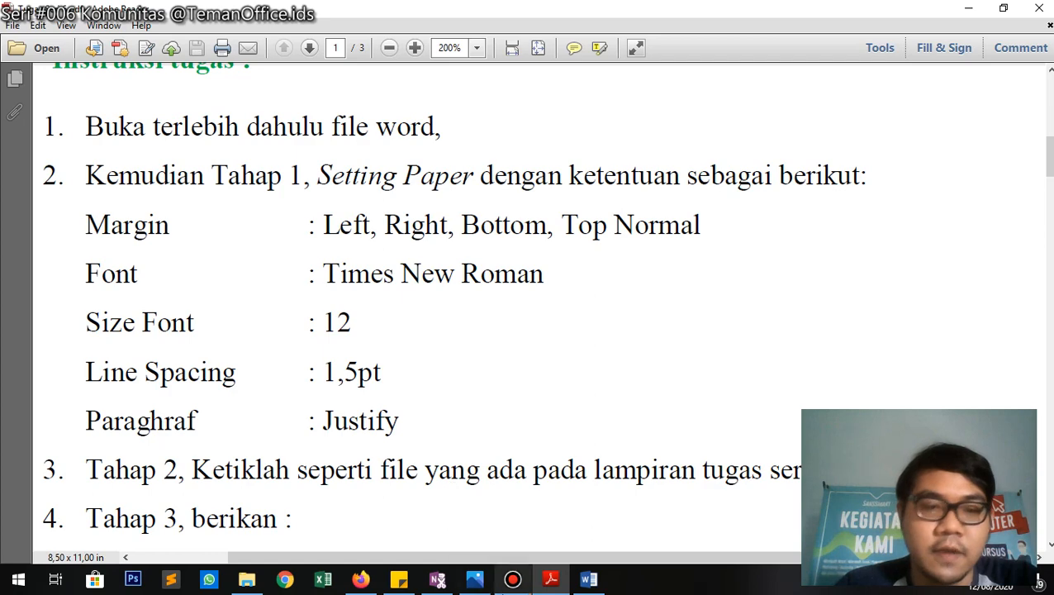
click(589, 578)
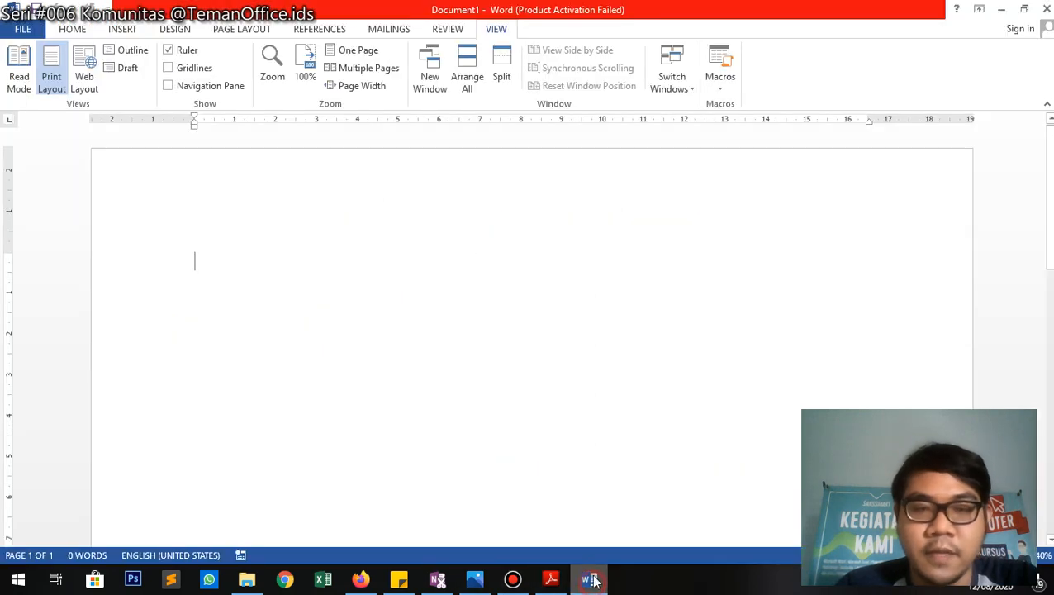
click(129, 31)
click(180, 30)
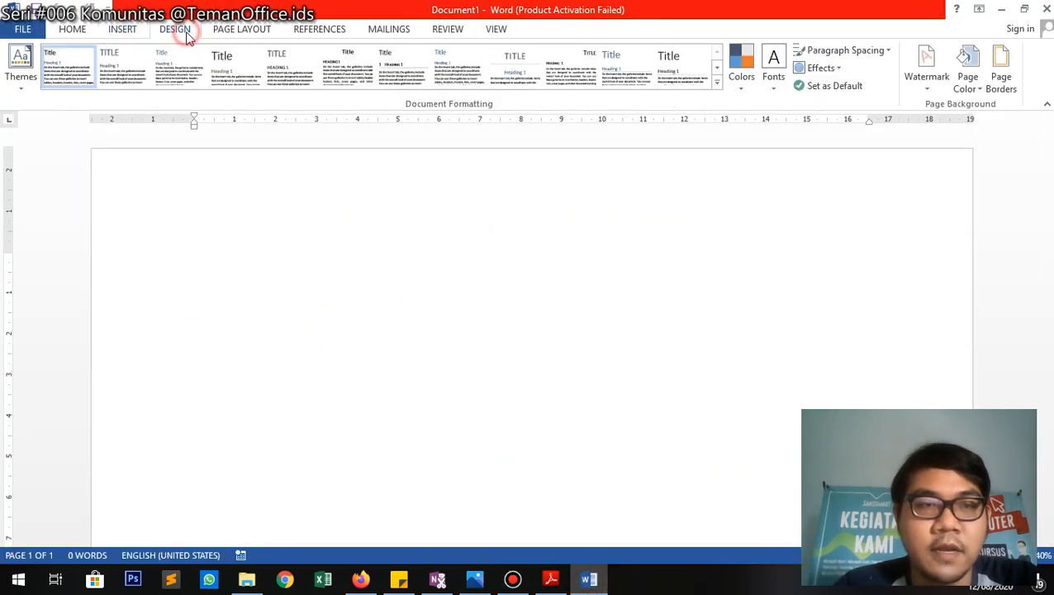
click(121, 31)
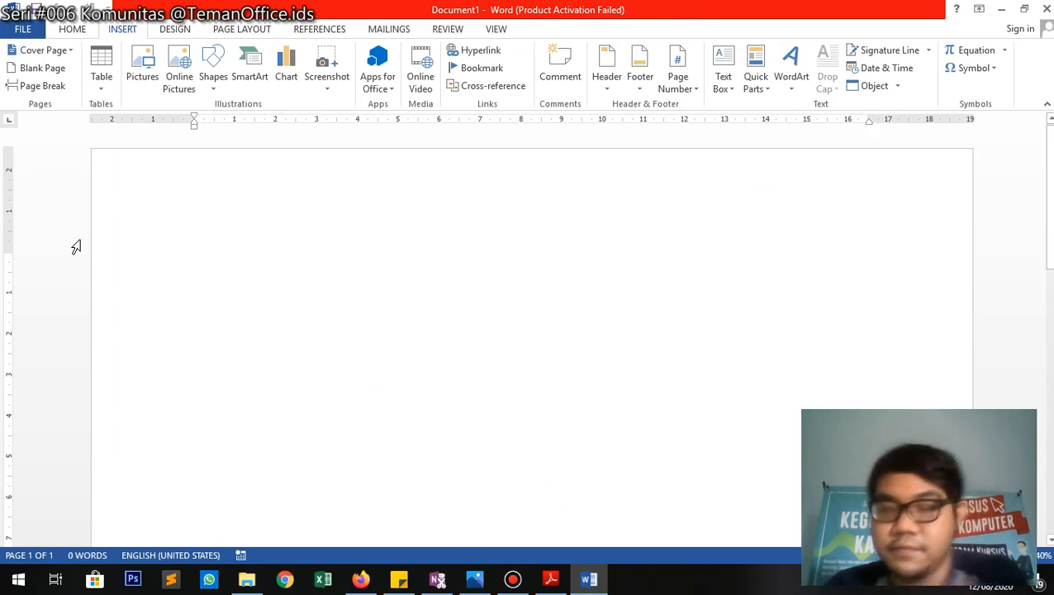
click(253, 33)
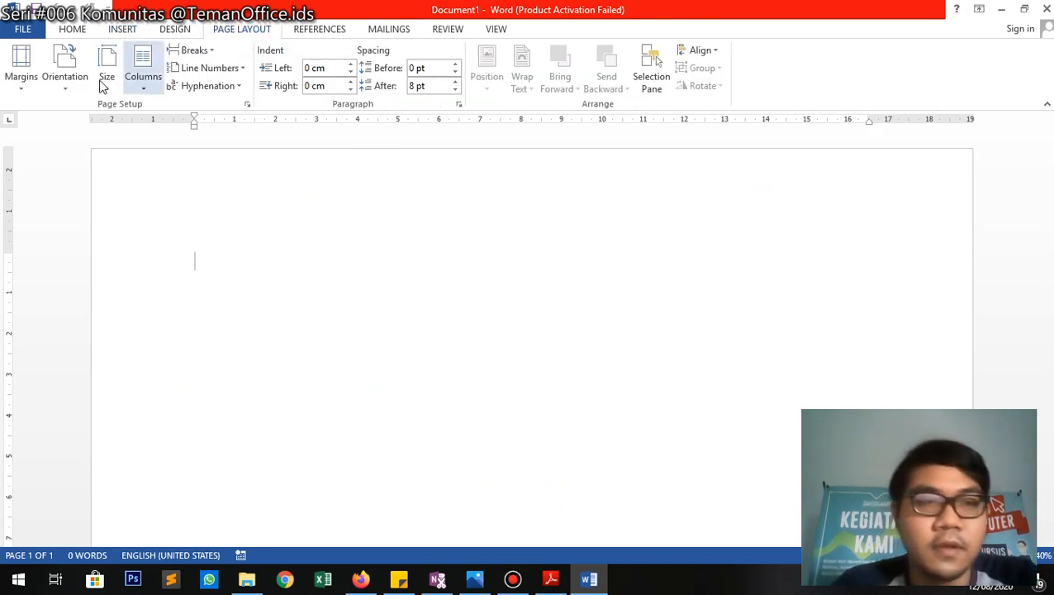
click(19, 62)
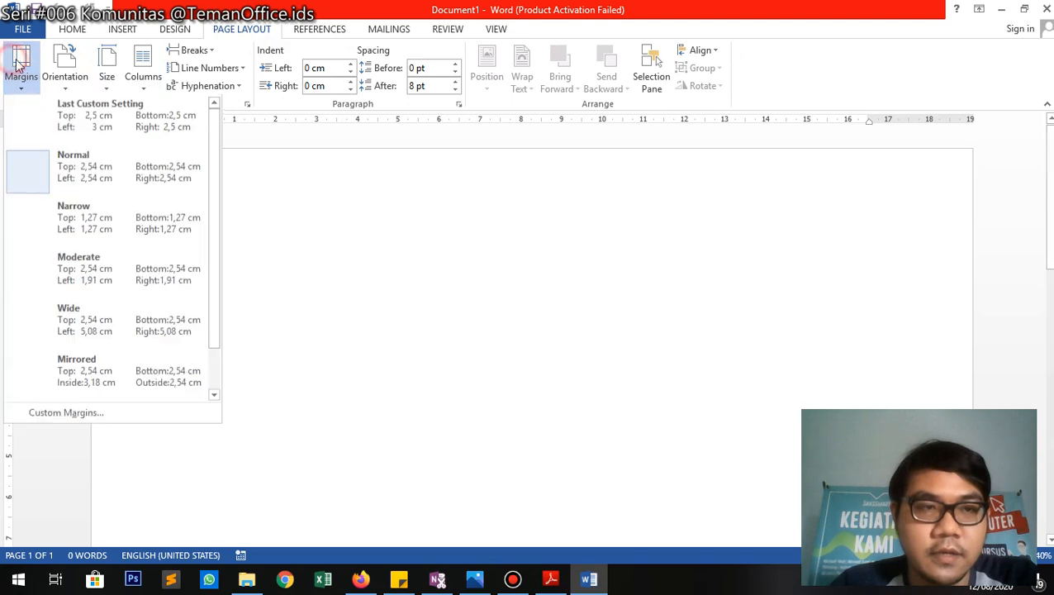
click(112, 170)
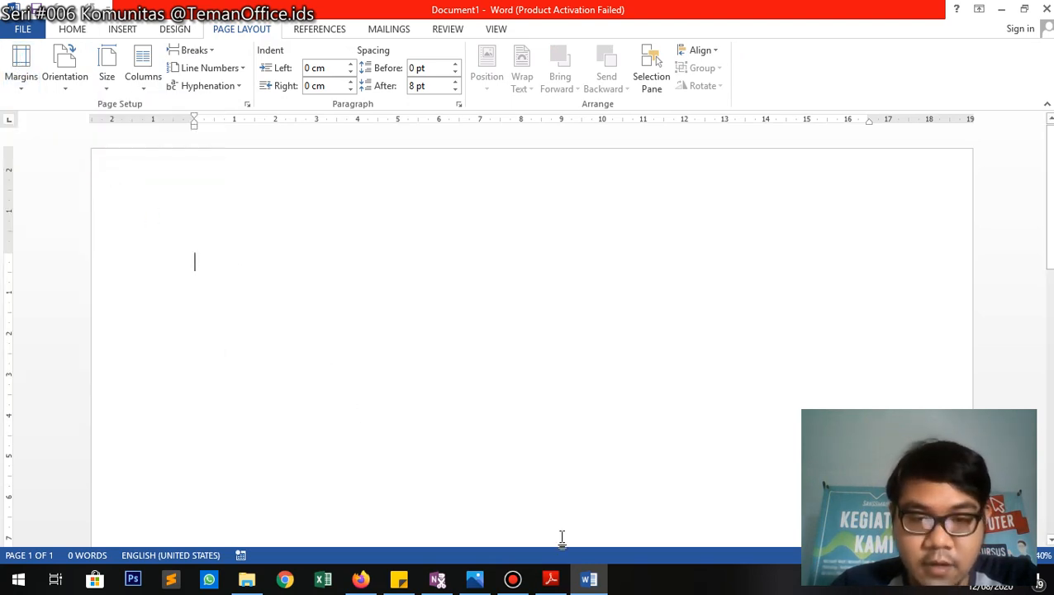
Check the font settings in the assignment PDF in Adobe Reader, and set the blank Word document's font to Times New Roman, size 12.
click(551, 578)
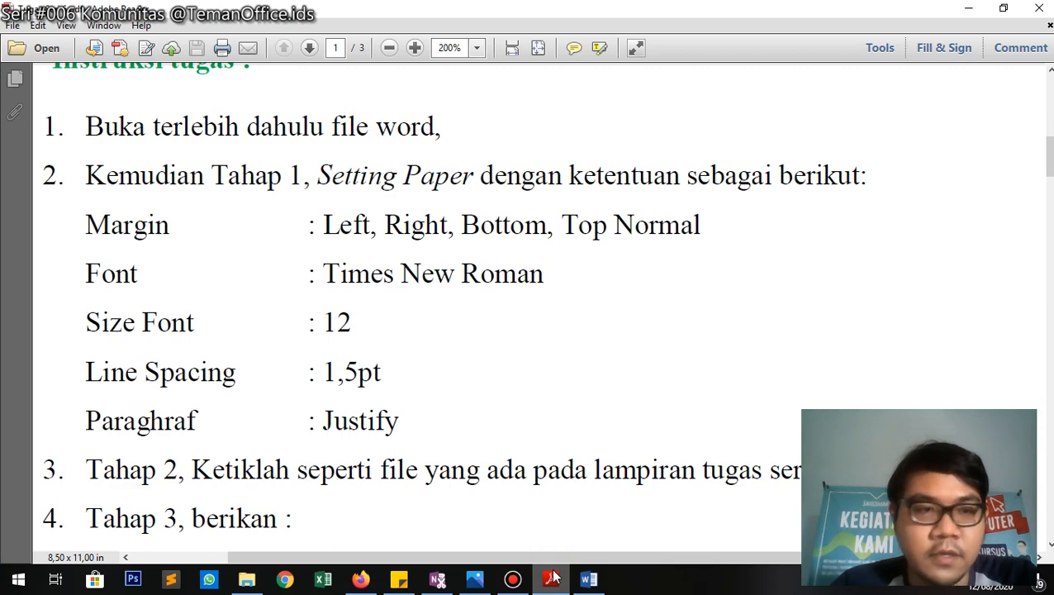
click(588, 578)
click(72, 29)
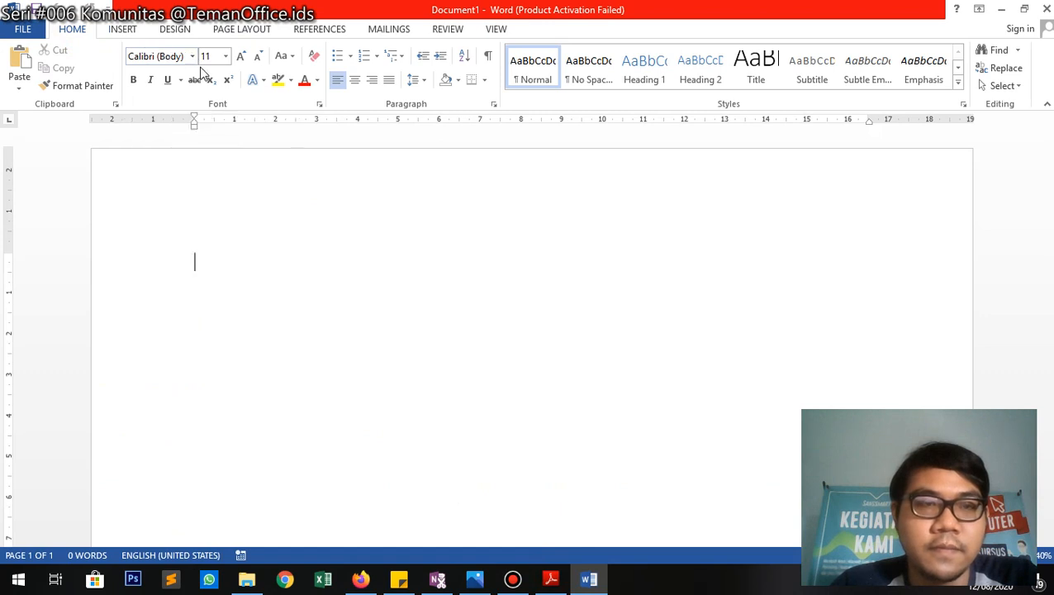
drag(128, 55, 170, 55)
text(time)
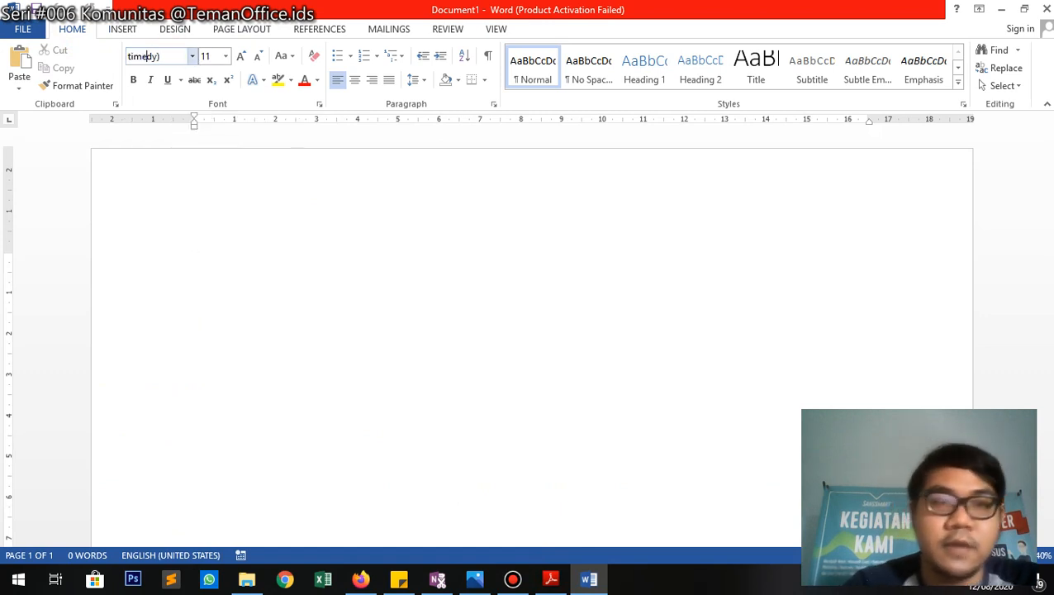
text(s New Ro)
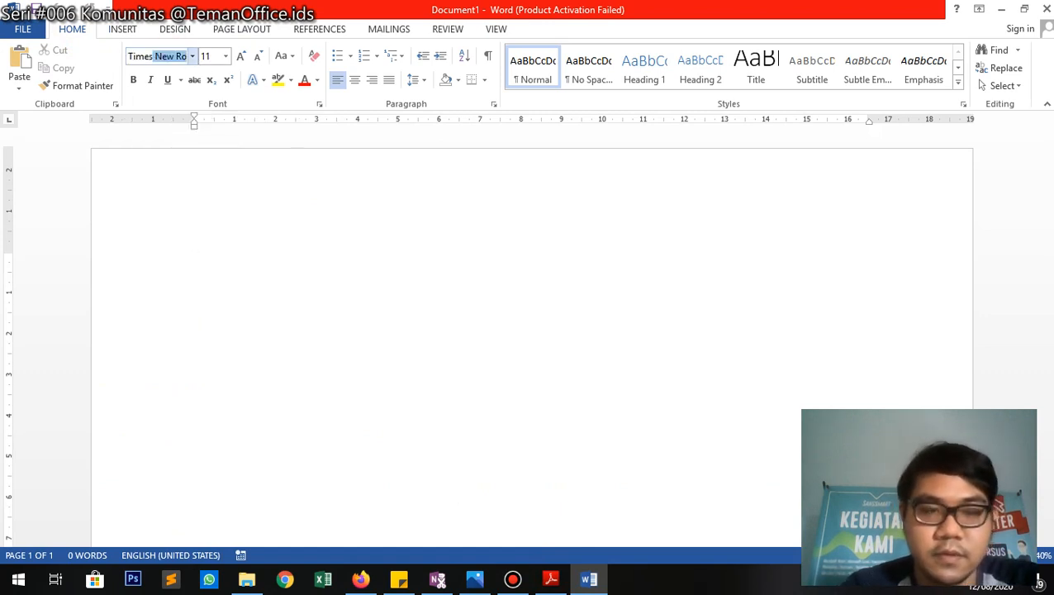
key(Return)
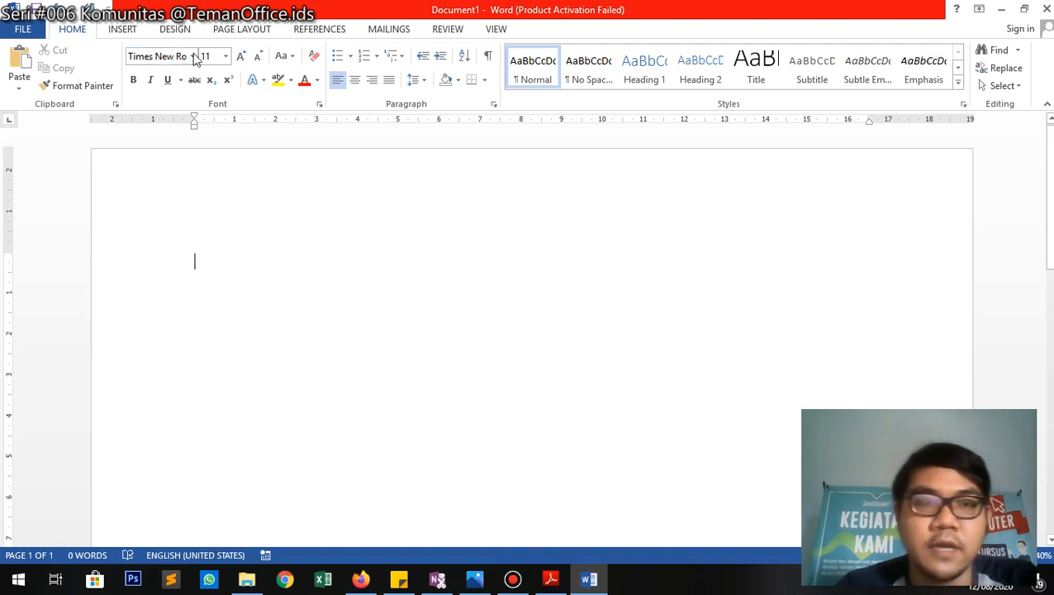
click(216, 58)
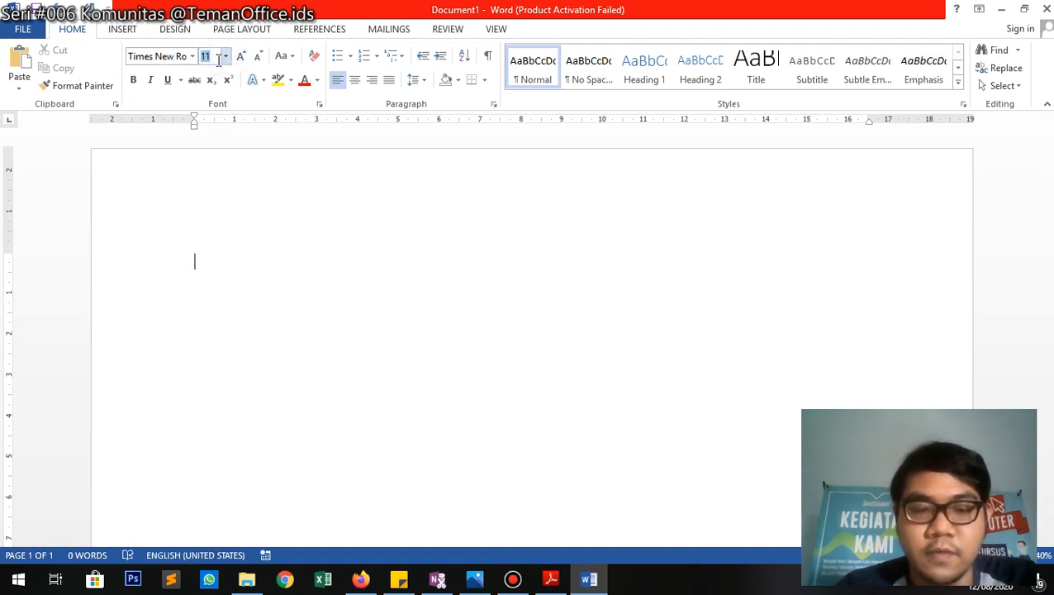
text(12)
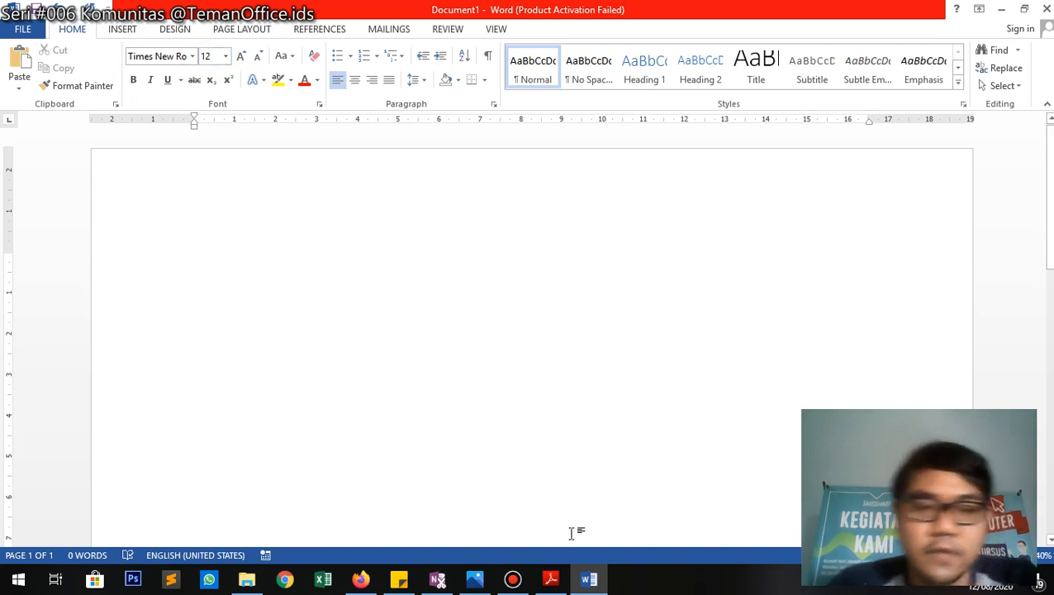
Check the paragraph settings in the assignment PDF, and set the Word document to justified alignment with 1.5 line spacing.
click(551, 579)
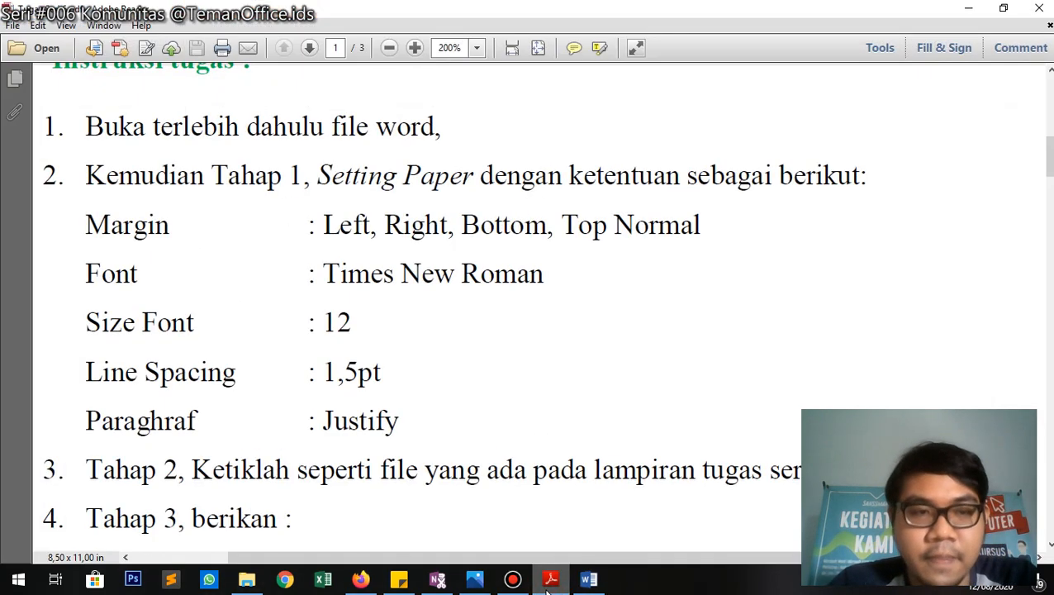
click(548, 583)
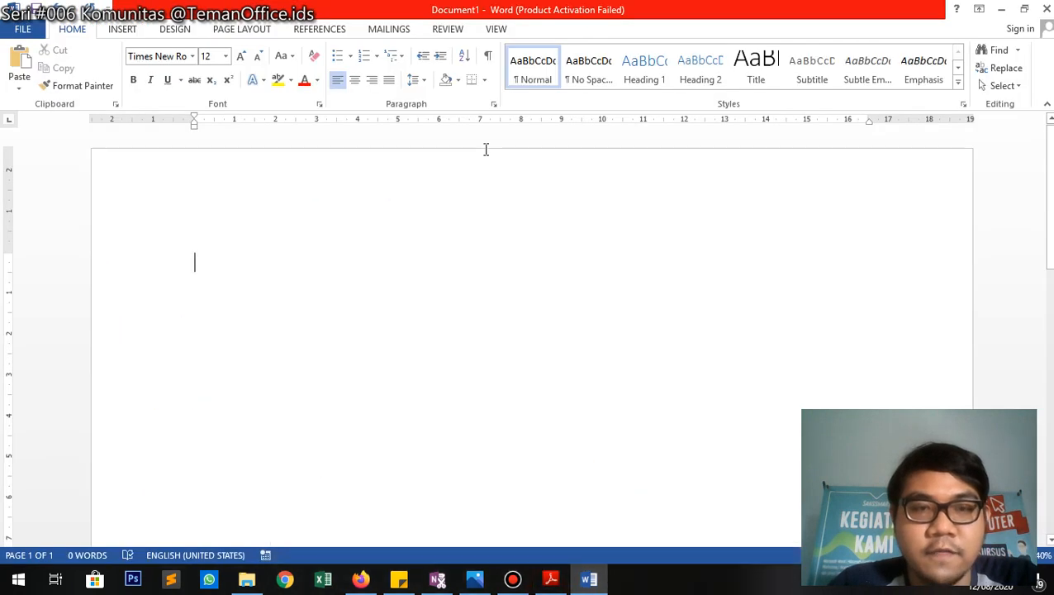
click(390, 83)
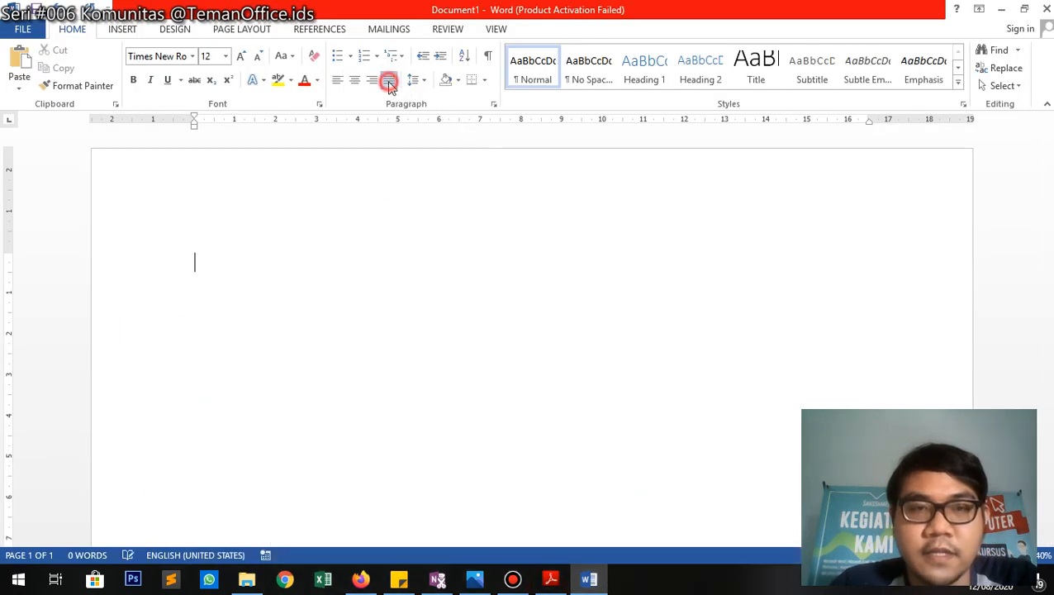
click(123, 29)
click(73, 29)
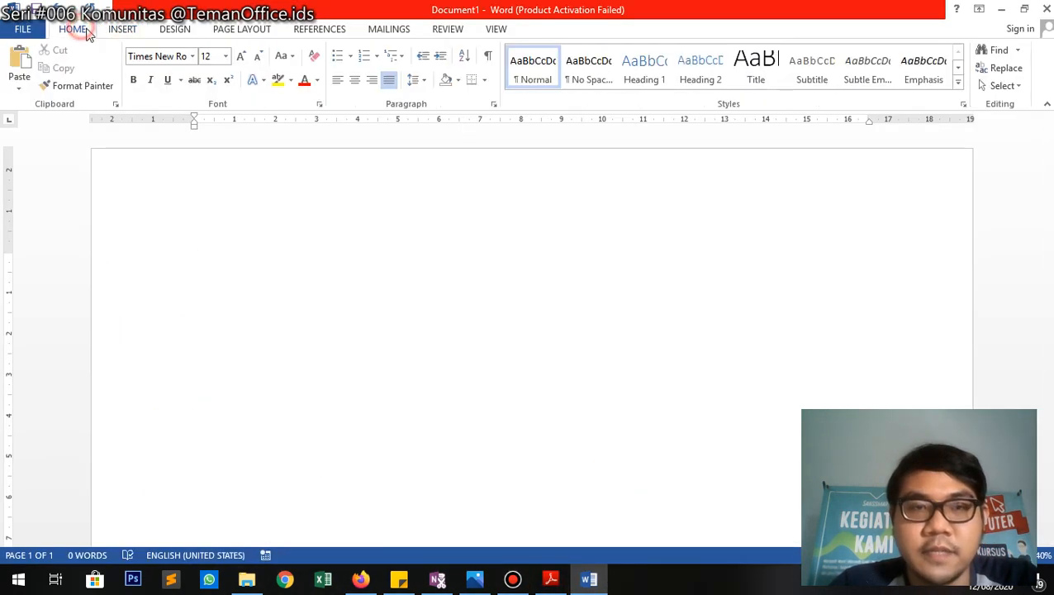
click(413, 80)
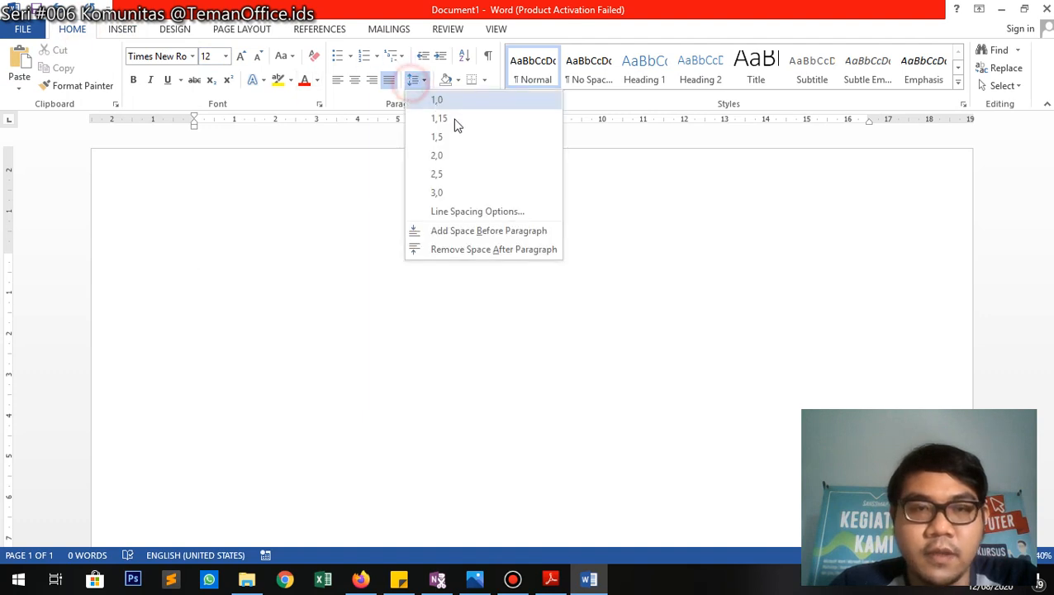
click(479, 138)
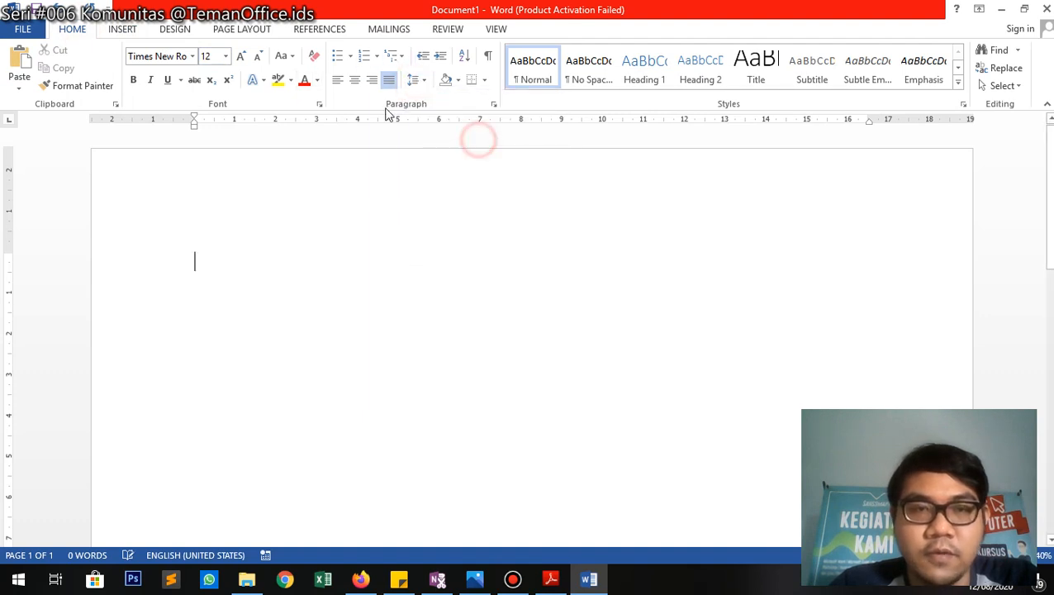
click(132, 29)
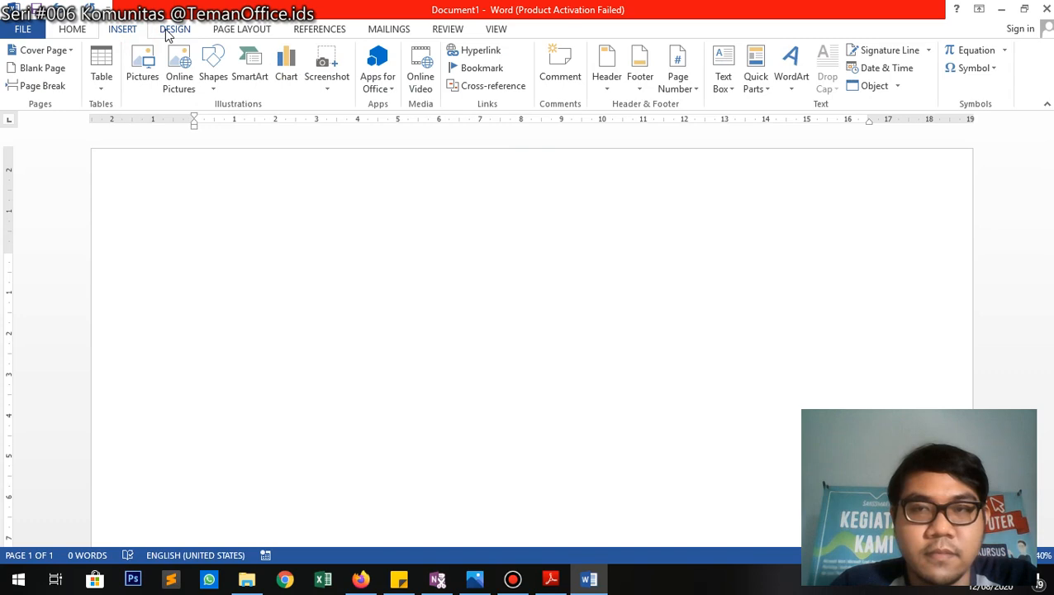
click(83, 29)
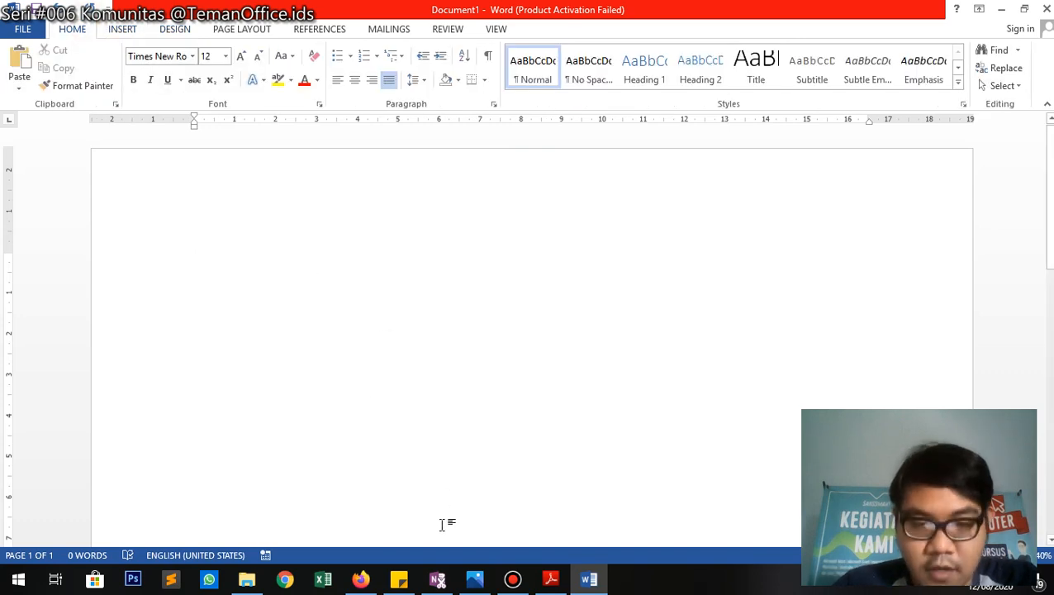
Review the paper settings and typing instructions in the assignment PDF in Adobe Reader, and examine the sample letter's date, reference lines and addressee on page 3.
click(551, 578)
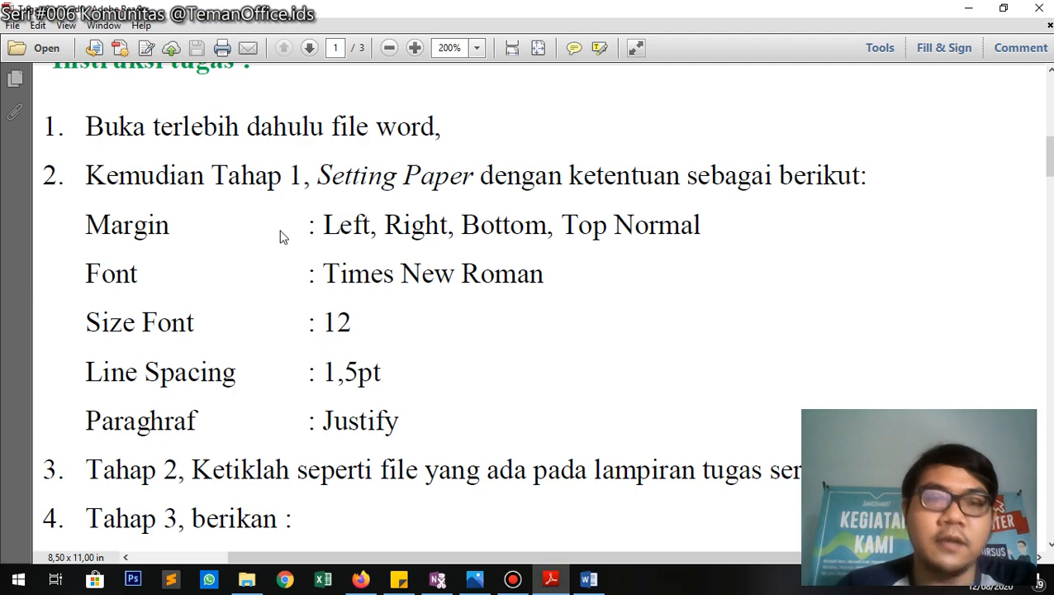
click(588, 580)
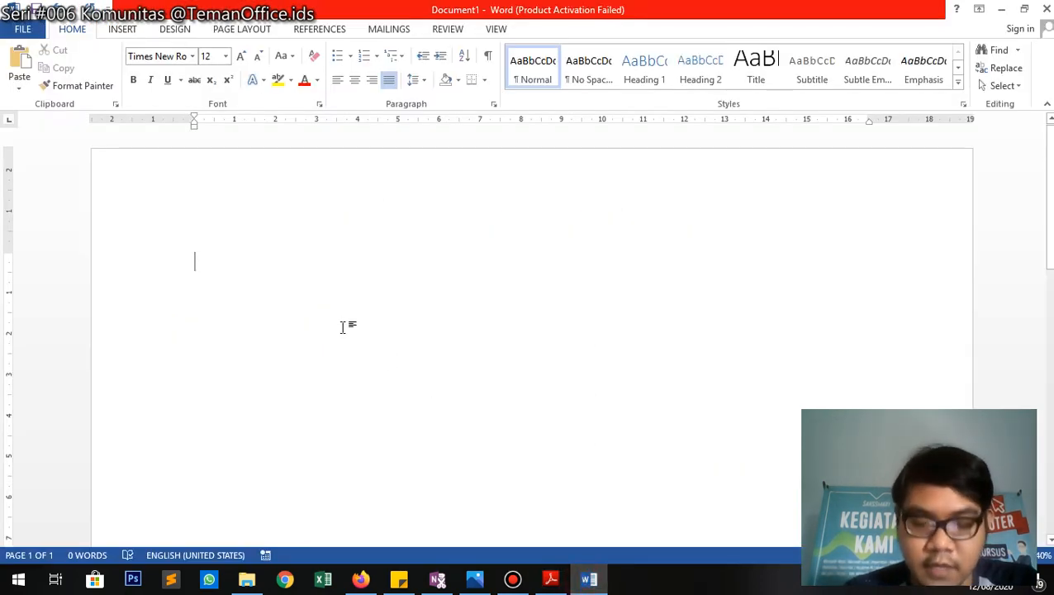
click(551, 580)
scroll(281, 356, down, 2)
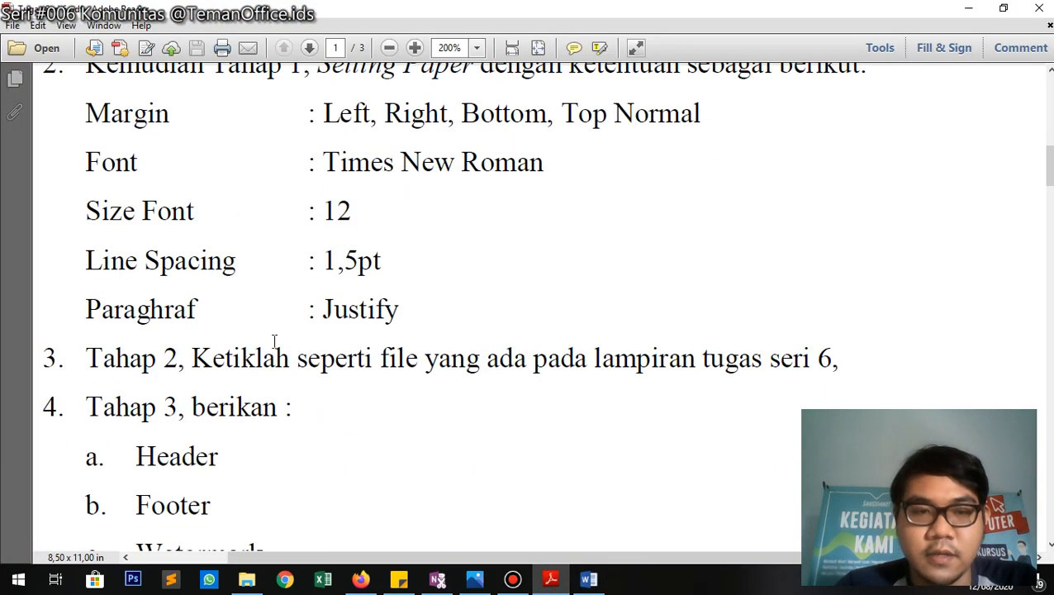
drag(219, 358, 417, 358)
scroll(386, 364, down, 10)
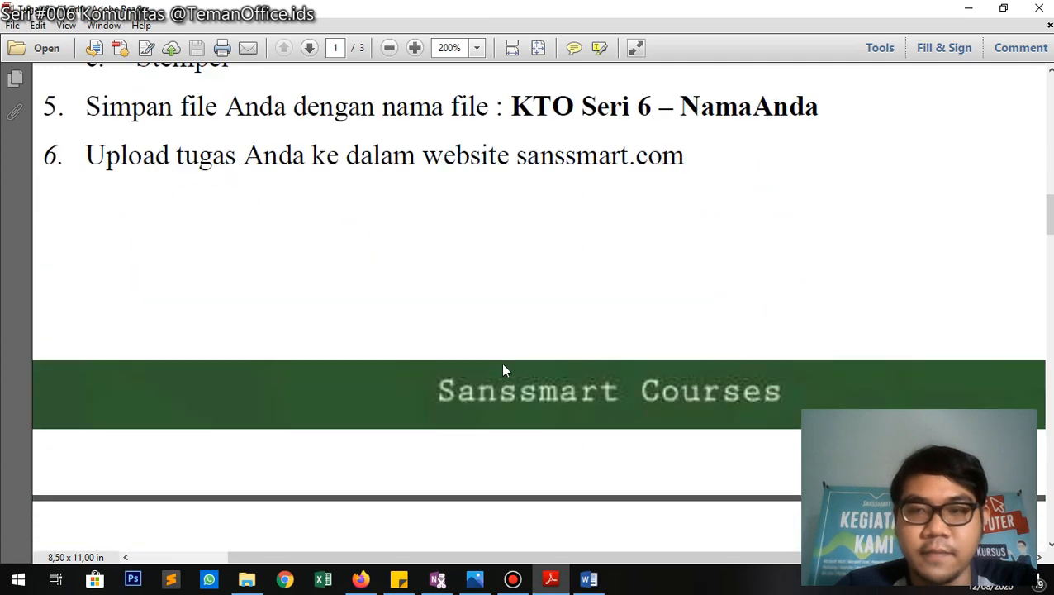
scroll(529, 306, down, 20)
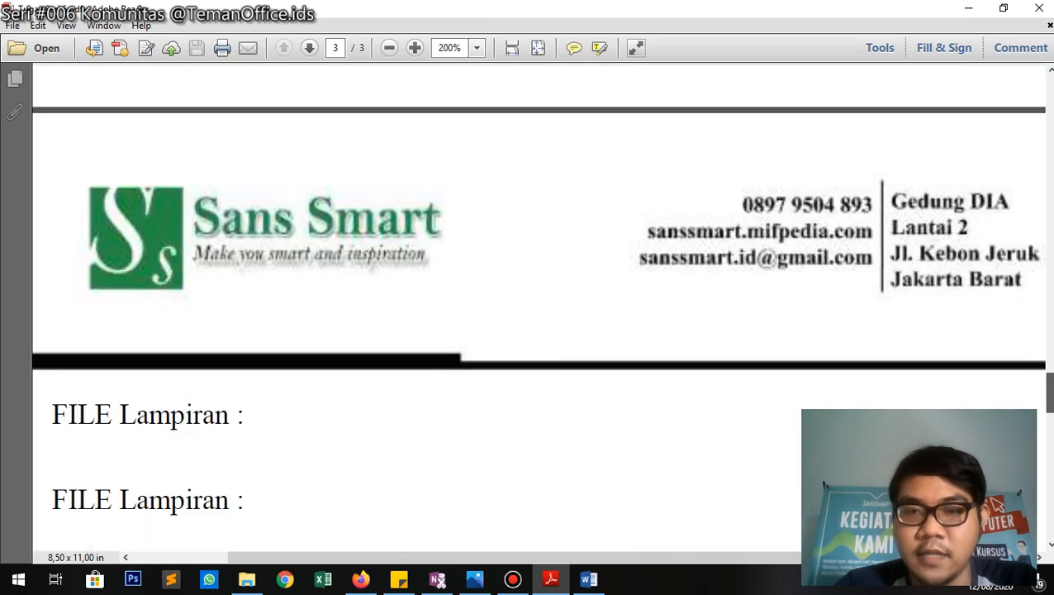
scroll(805, 278, down, 4)
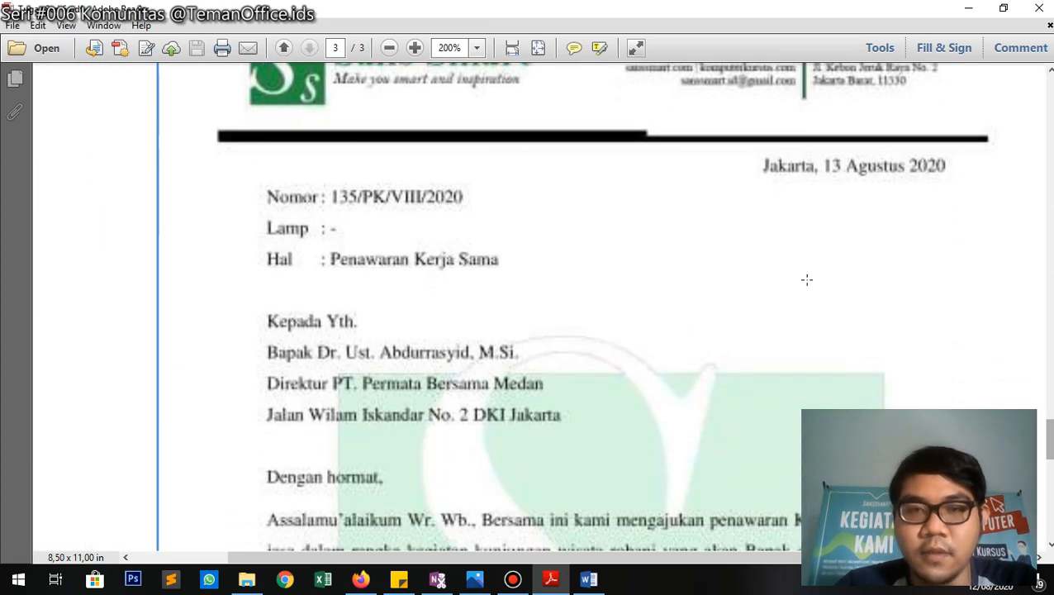
scroll(616, 194, down, 2)
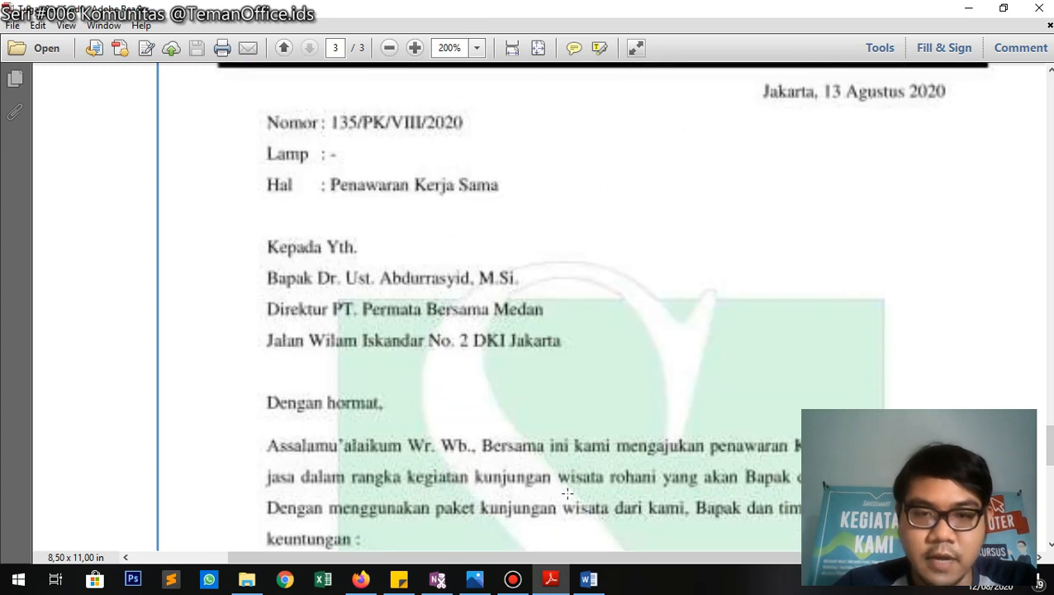
Switch to Word, enter the date line "Jakarta, 13 Agustus 2020" at the start of the letter and align it right.
click(588, 579)
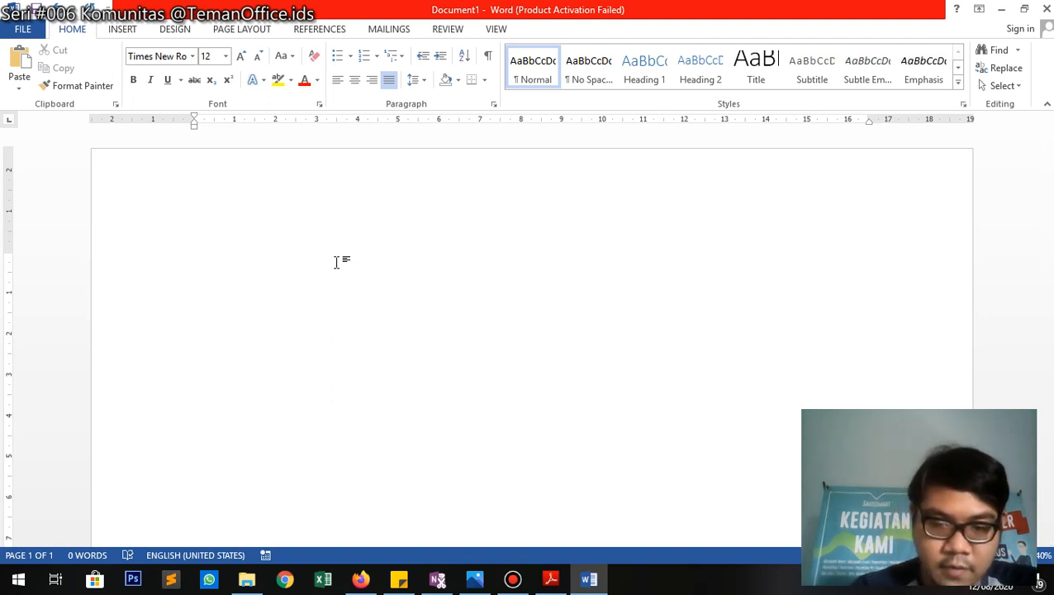
text(Jakarta m)
key(BackSpace)
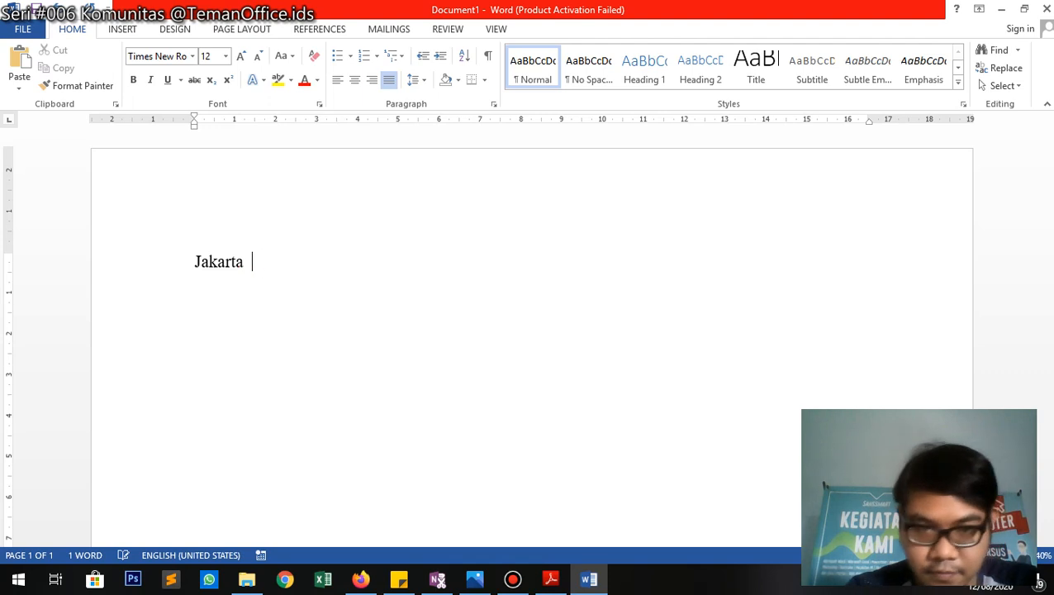
key(BackSpace)
text(, 13 A)
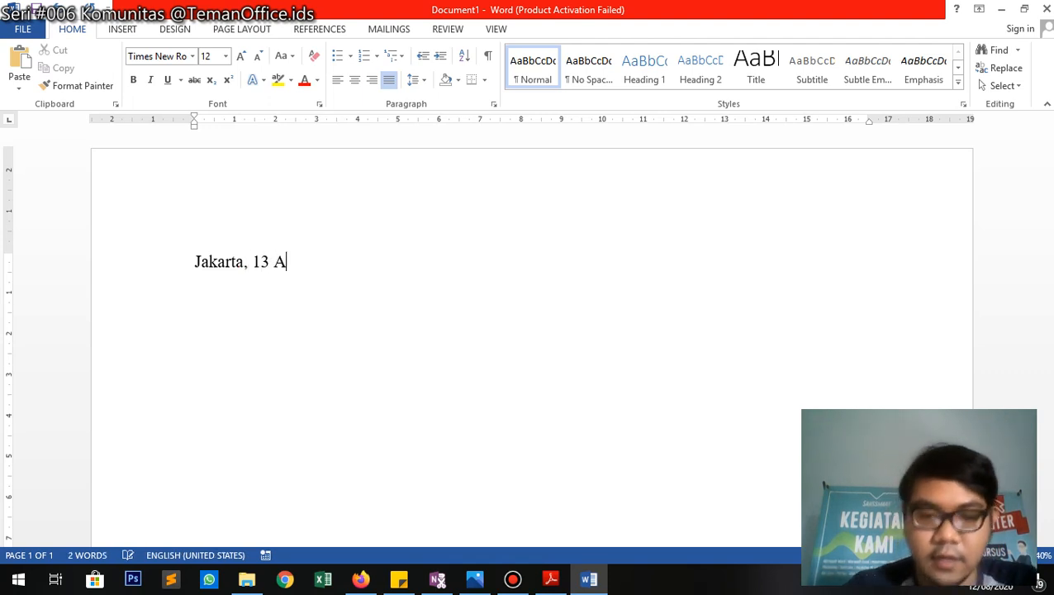
text(gustus 2020)
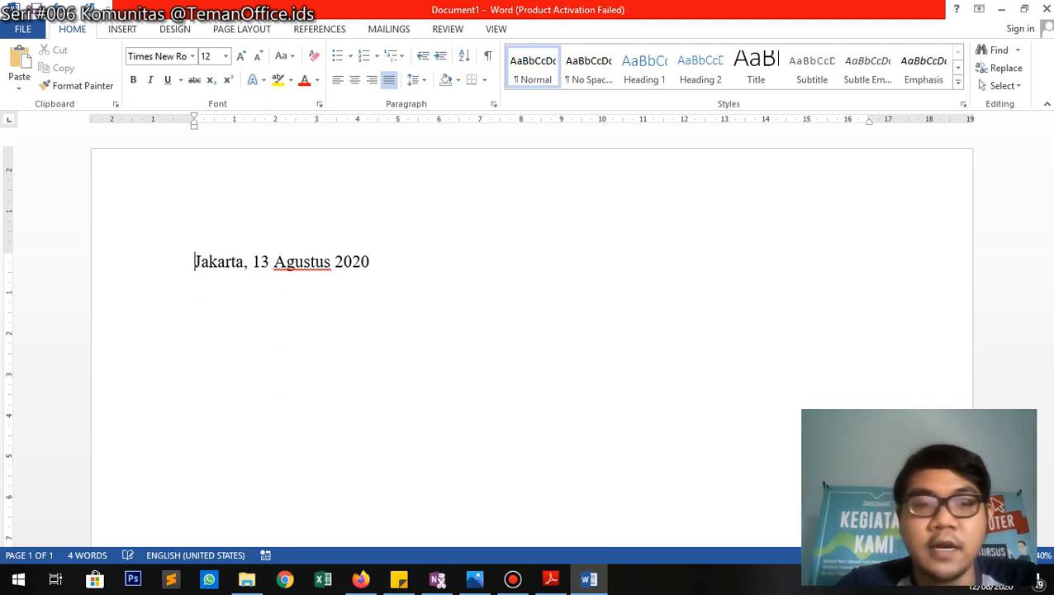
click(373, 80)
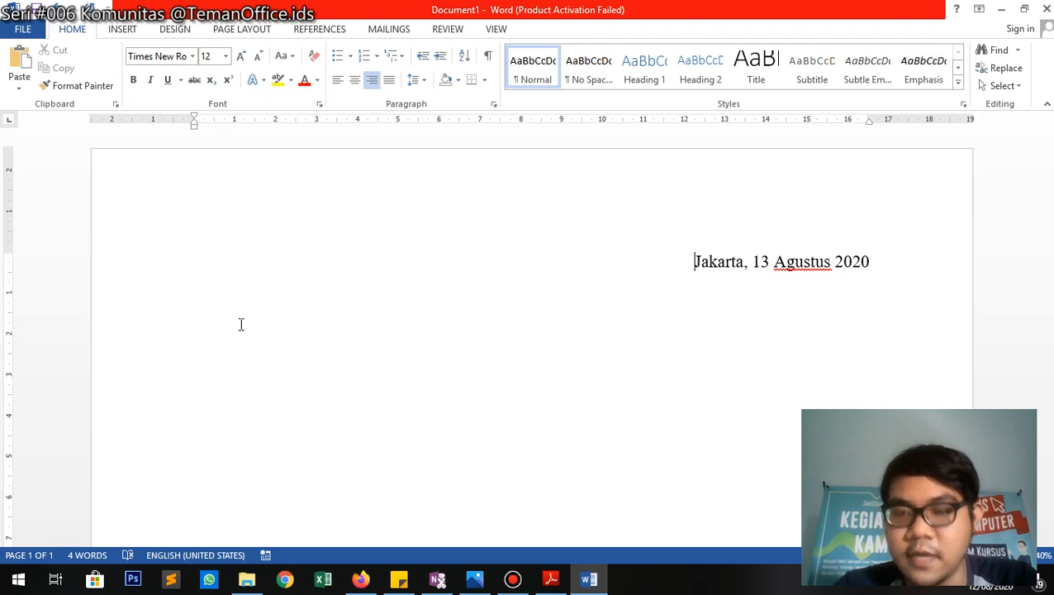
Add a justified reference line below the date reading "Nomor : 135/PK/VIII/2020", with the colon tabbed two stops from the label, and end the line.
click(241, 324)
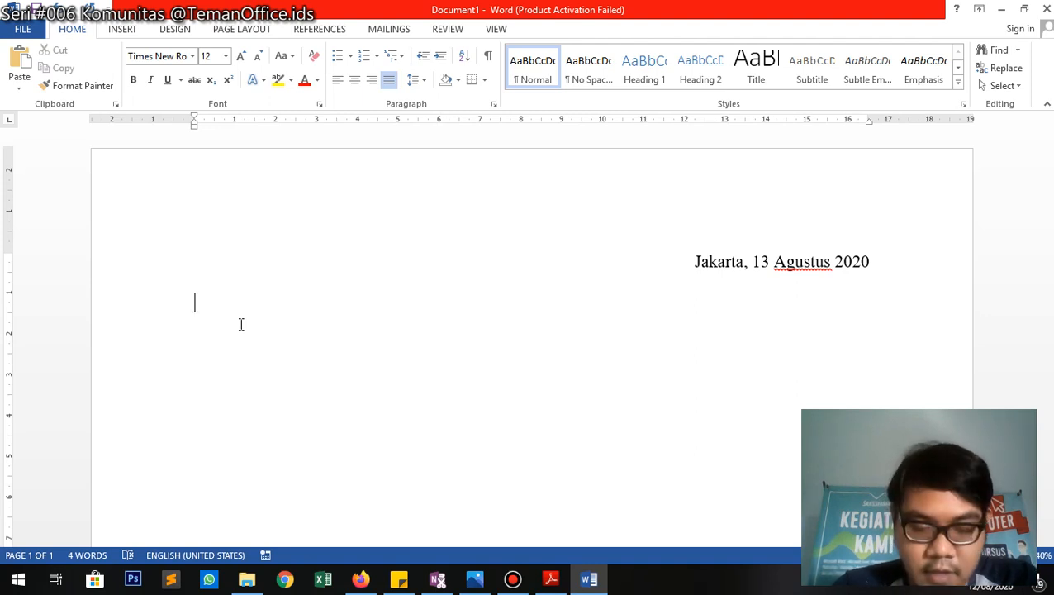
text(No)
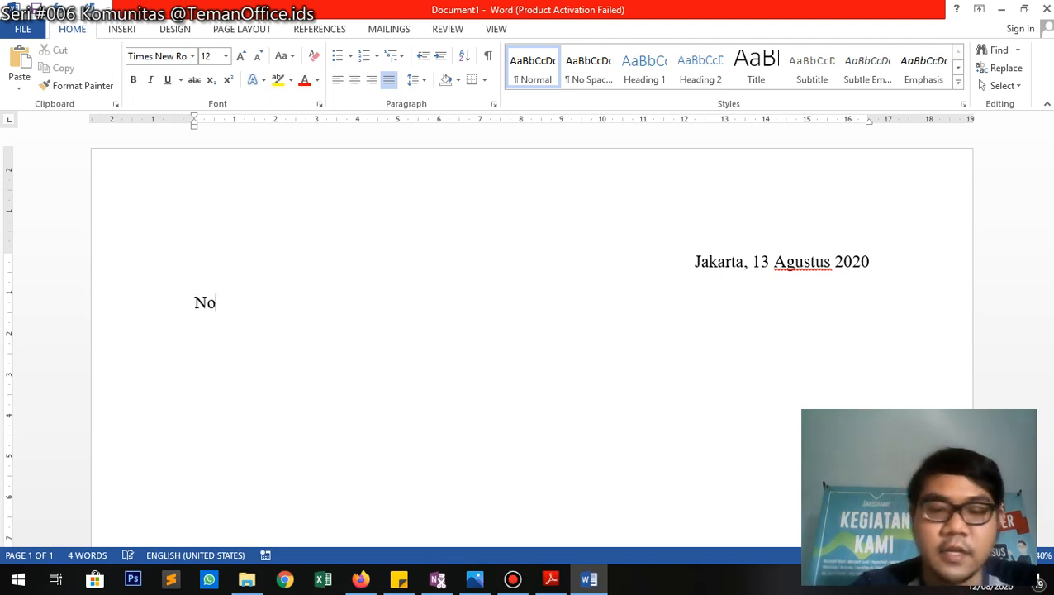
text(mor)
key(Tab)
key(Tab)
text(: )
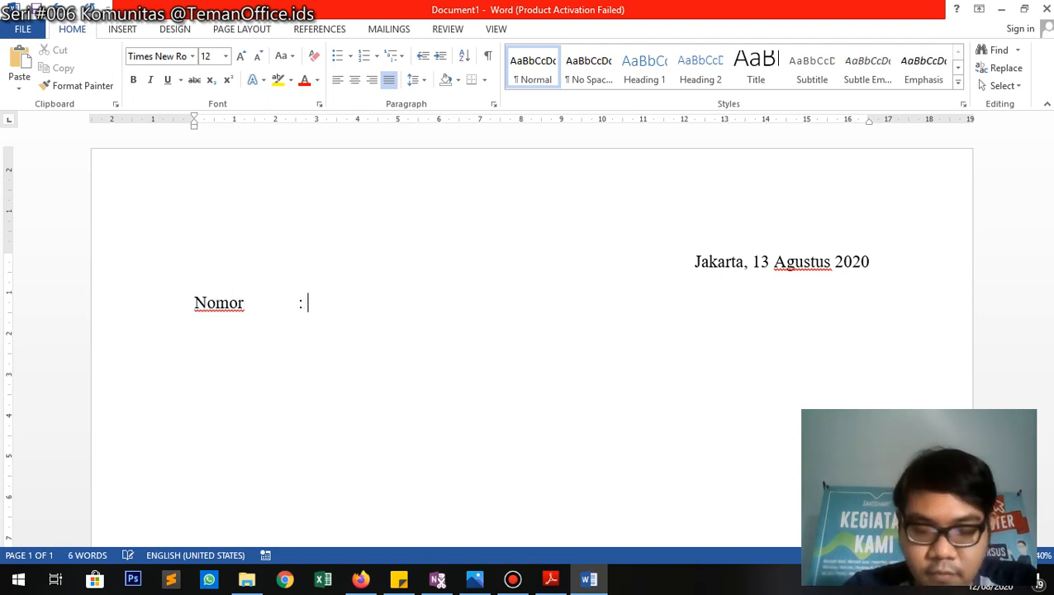
text(135)
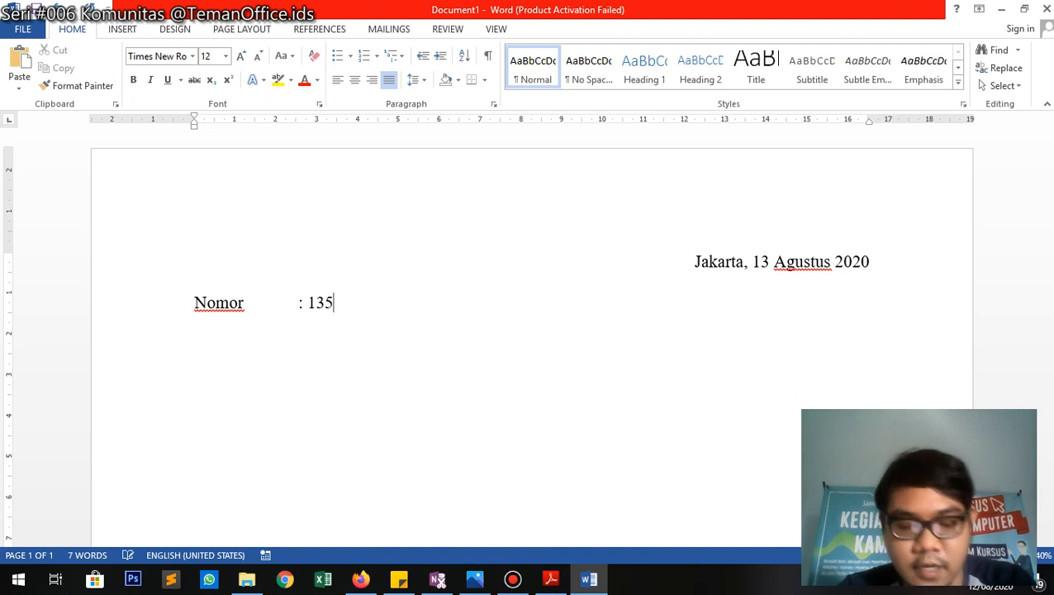
text(/PK/)
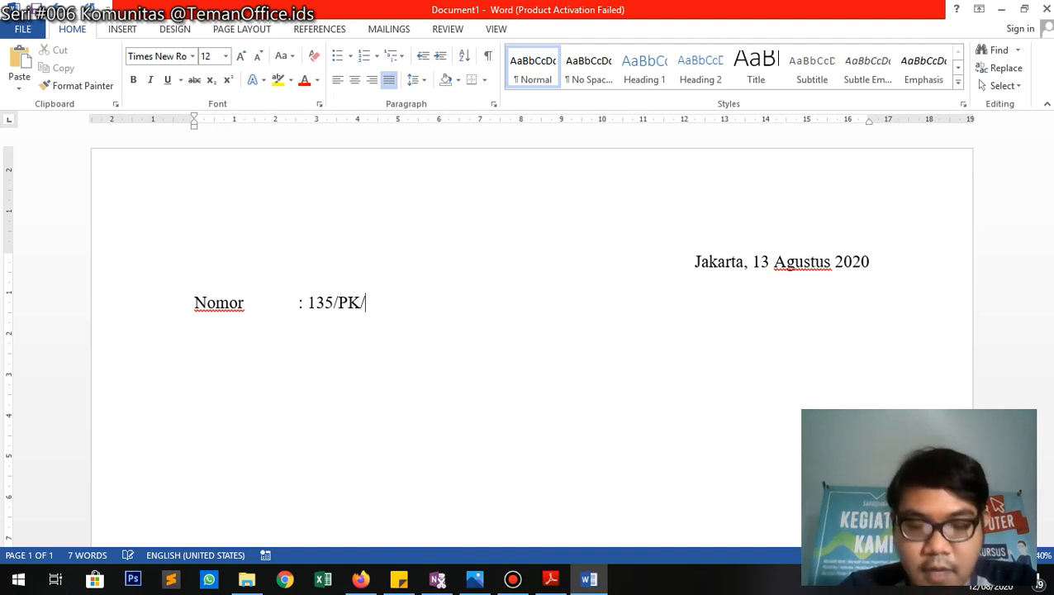
text(VII)
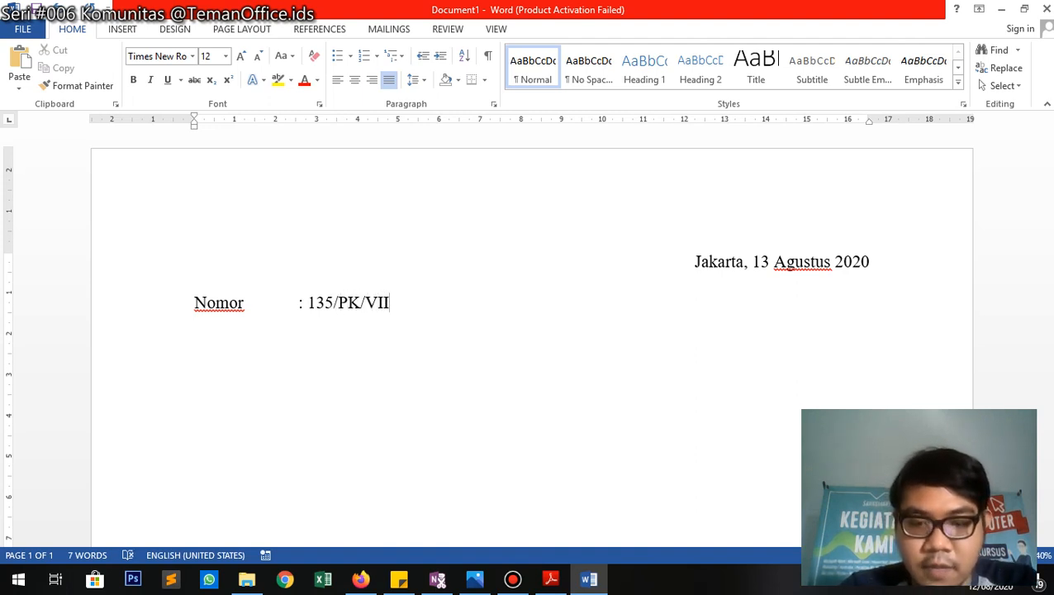
text(I/)
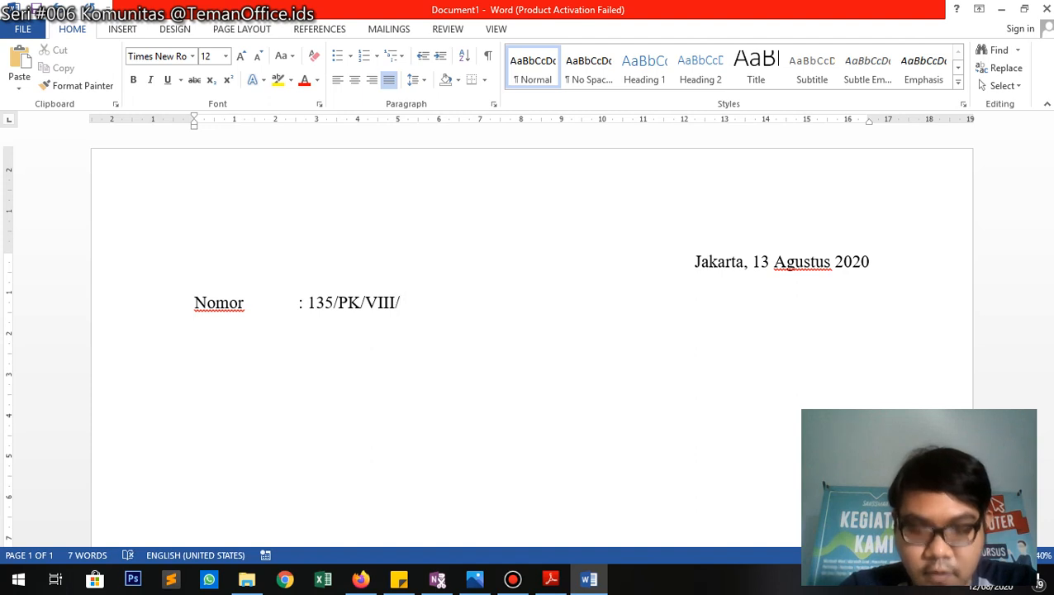
text(2020)
key(Return)
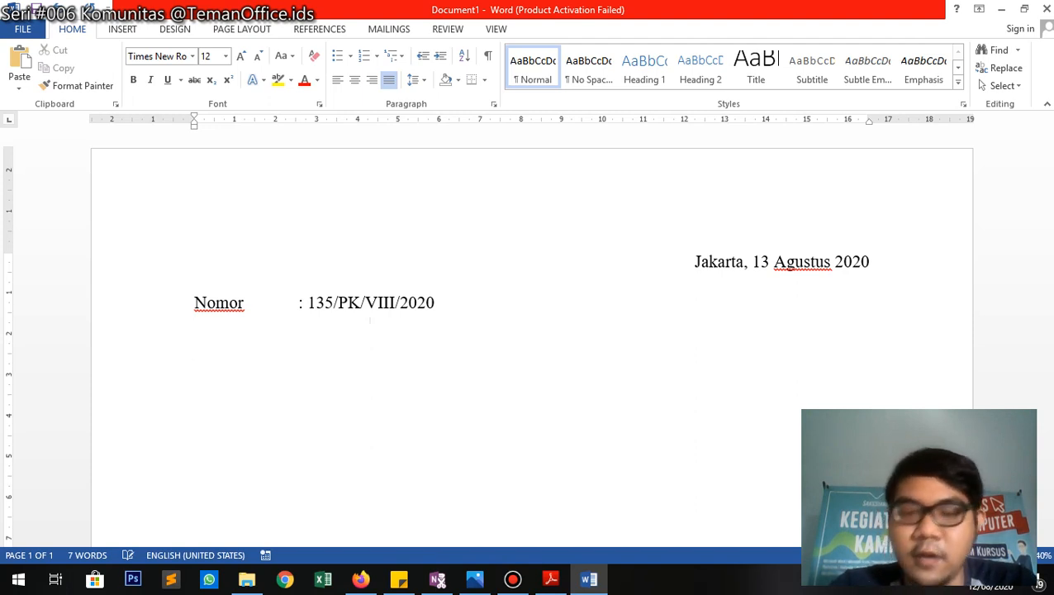
key(ctrl+shift+Left)
key(ctrl+shift+Left)
key(ctrl+shift+Left)
key(ctrl+shift+Left)
key(ctrl+shift+Left)
key(ctrl+shift+Left)
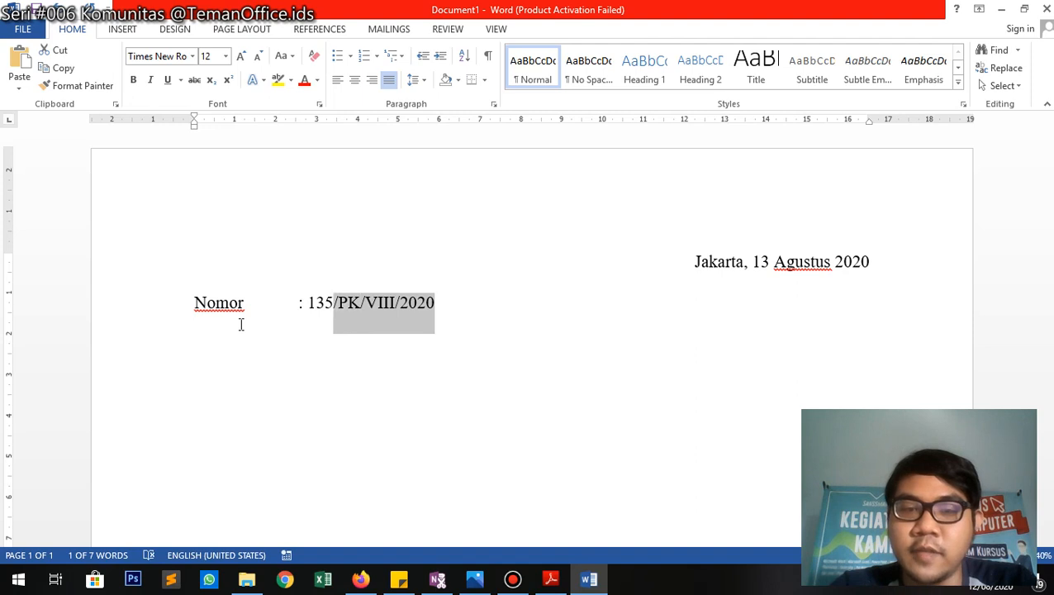
key(ctrl+shift+Left)
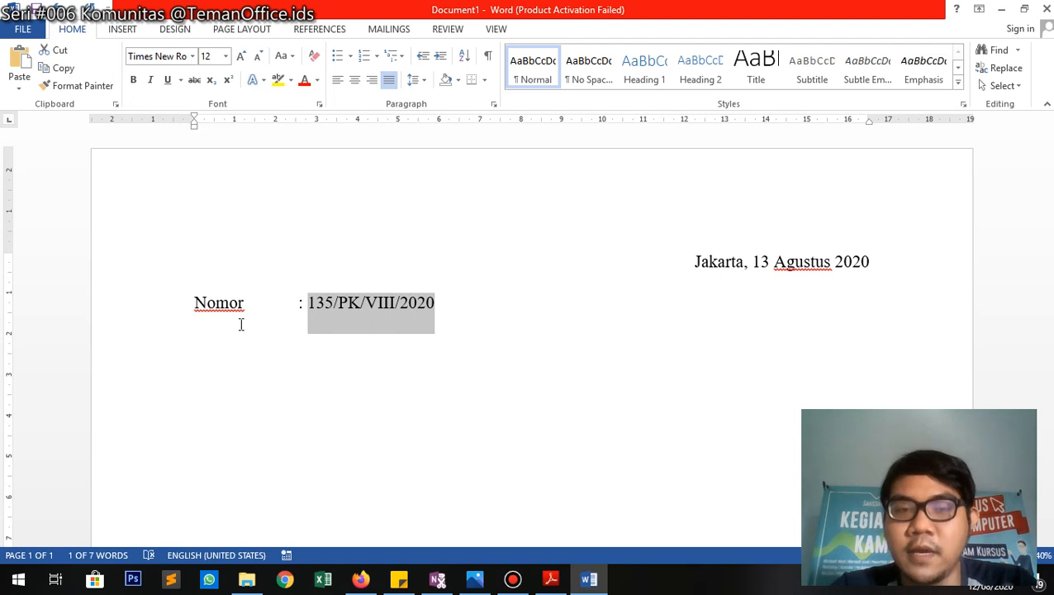
key(End)
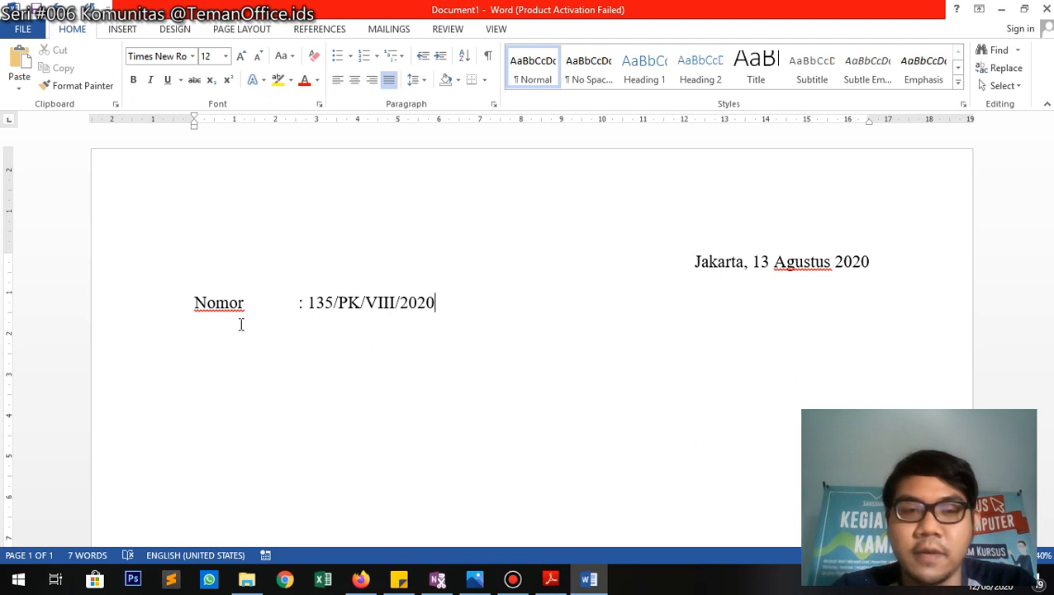
Add a "Lamp : -" line below the Nomor line, with the colon tabbed two stops from the label, and end the line.
key(Return)
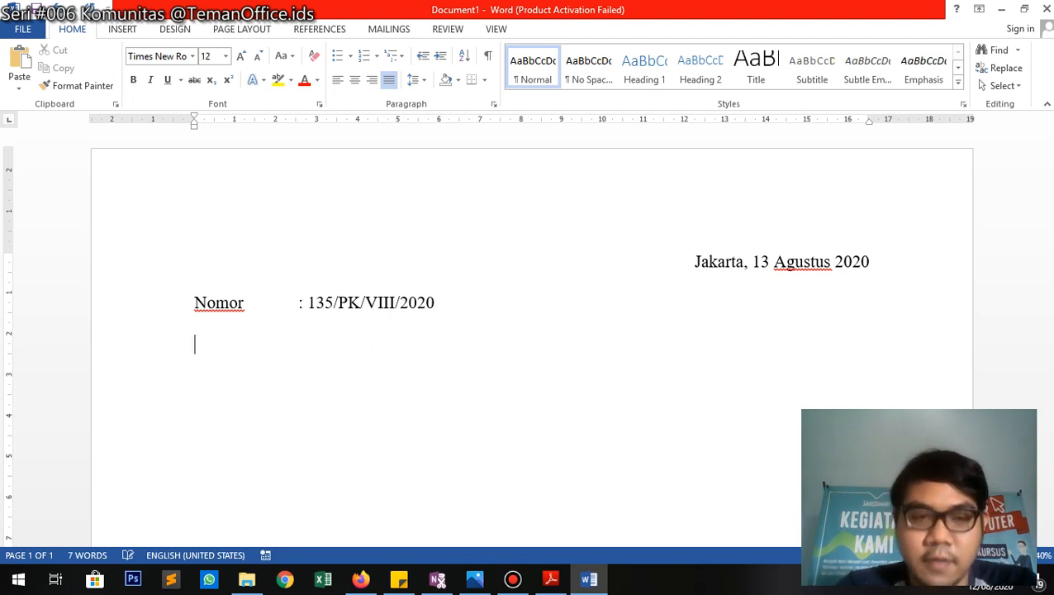
text(Lamp)
key(Tab)
key(Tab)
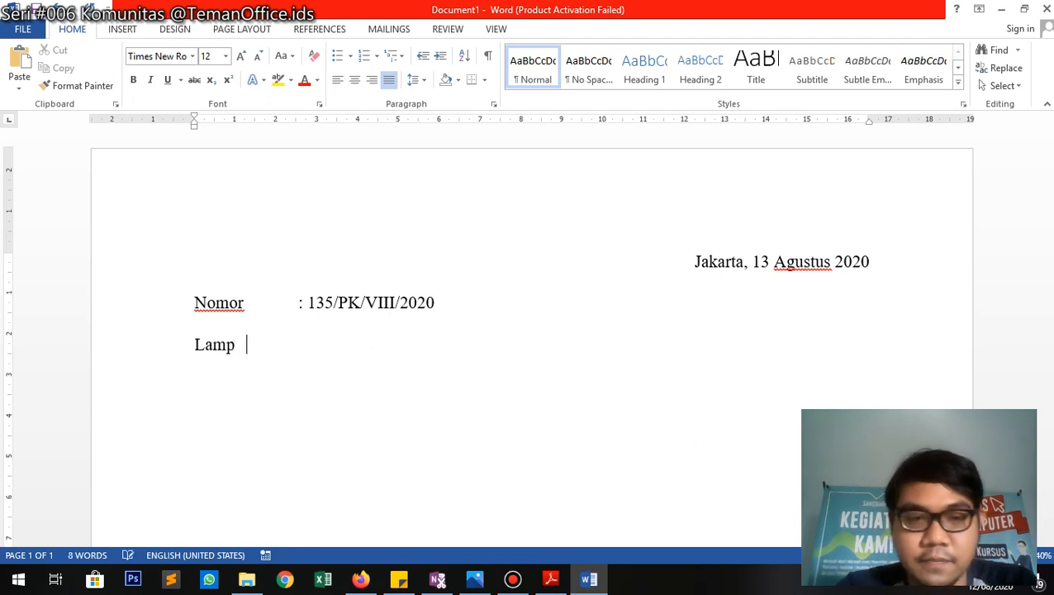
text(: -)
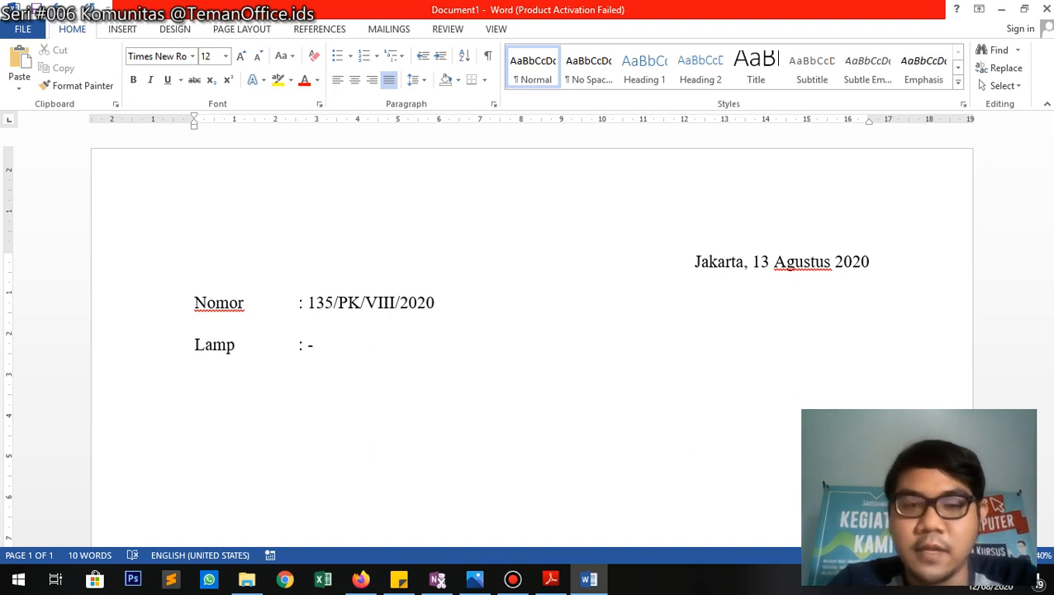
key(Return)
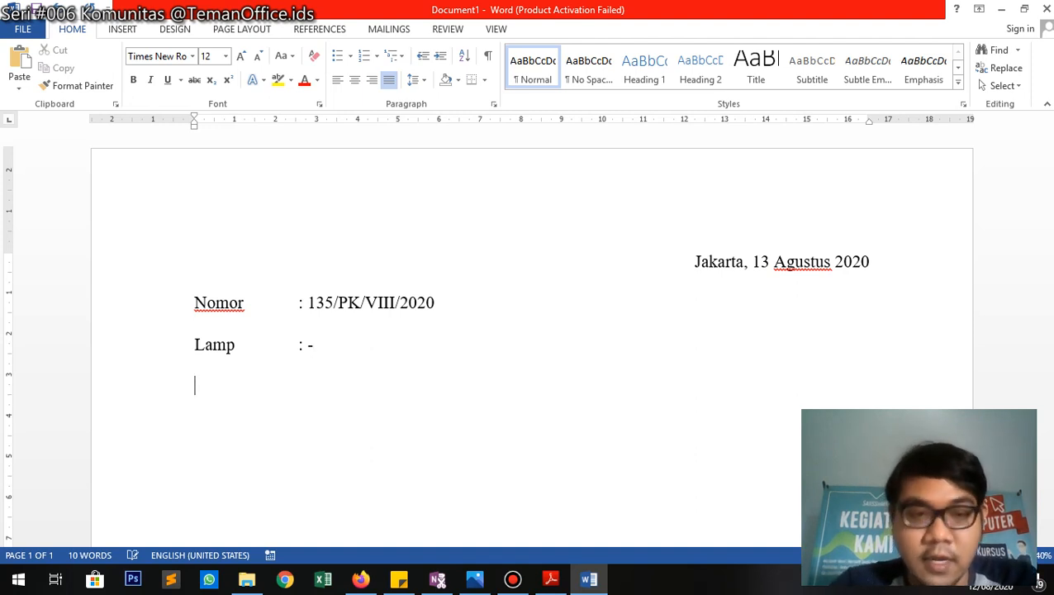
Add the subject line "Hal : Penawaran Kerja Sama" with the colon aligned to the lines above, followed by one blank line.
text(Hal)
key(Tab)
key(Tab)
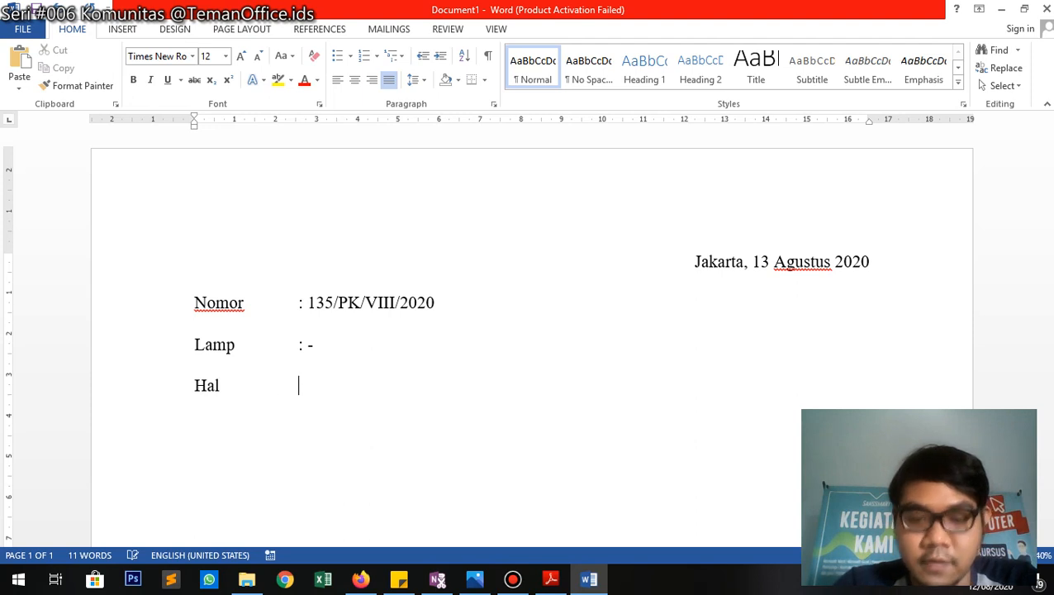
text(: )
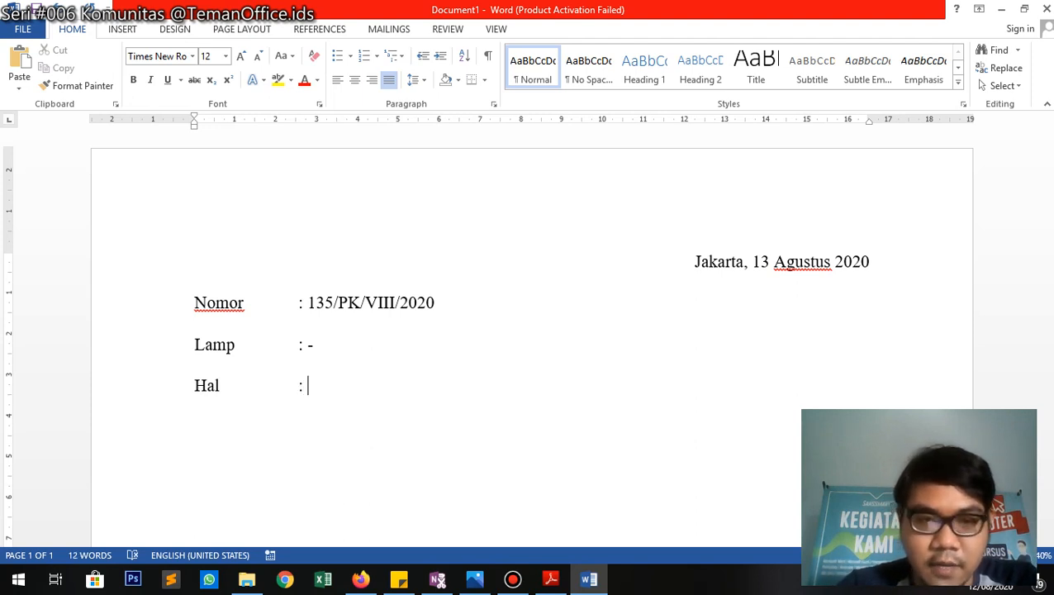
text(Pe)
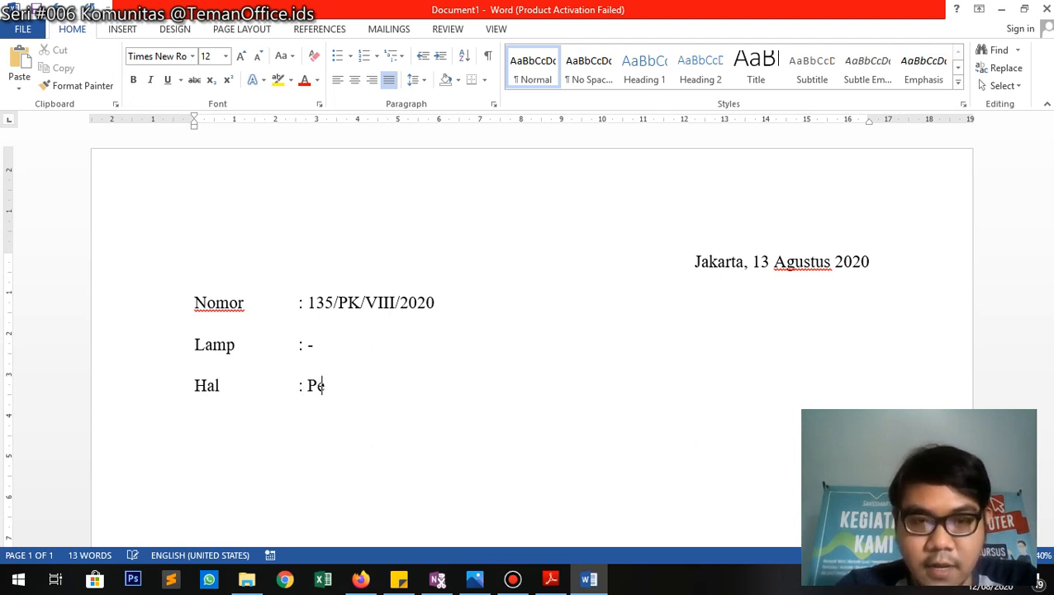
text(nawaran Kerj)
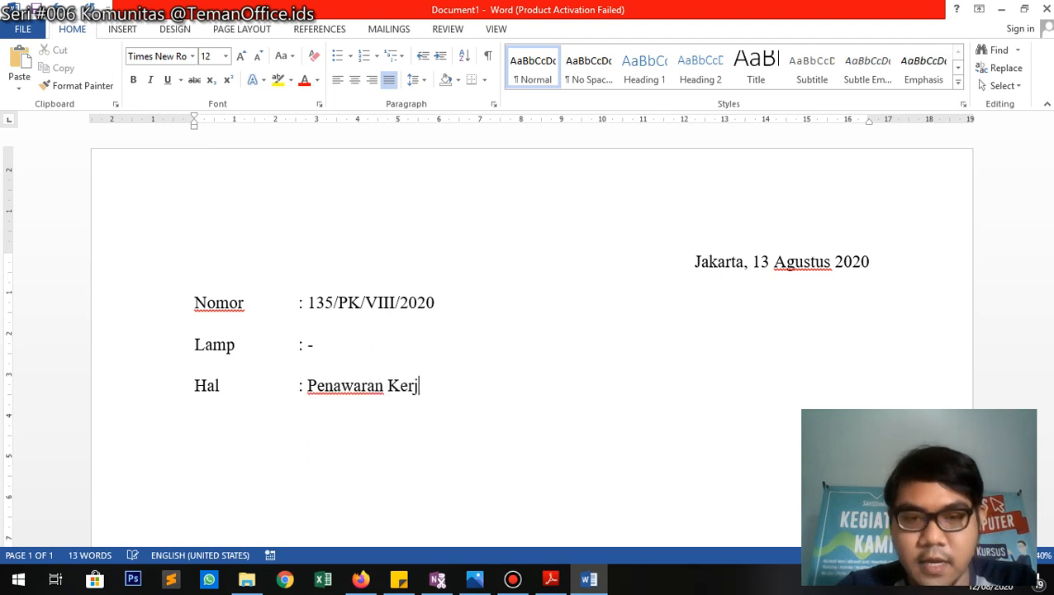
text(a Sama)
key(Return)
key(Return)
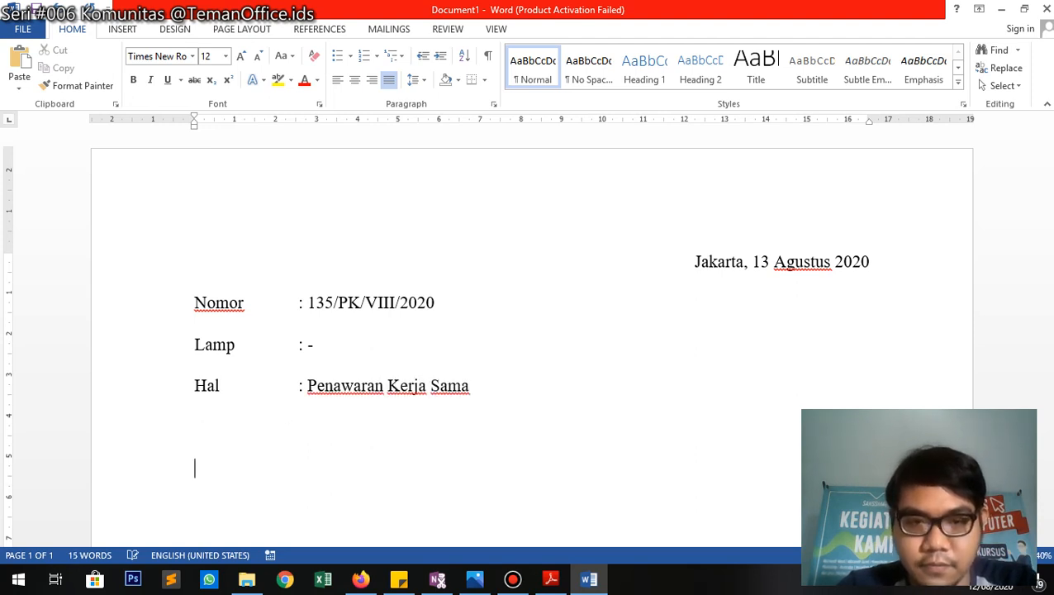
Enter "Kepada Yth." and, on the line below it, the addressee's full name with titles, and end the line.
text(Kepa)
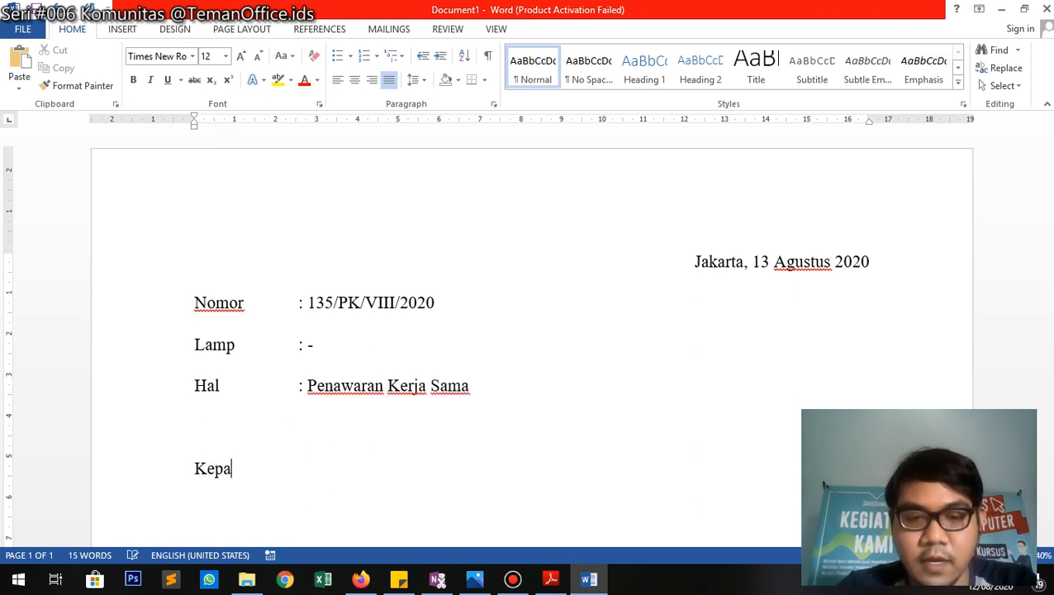
text(da Yth.)
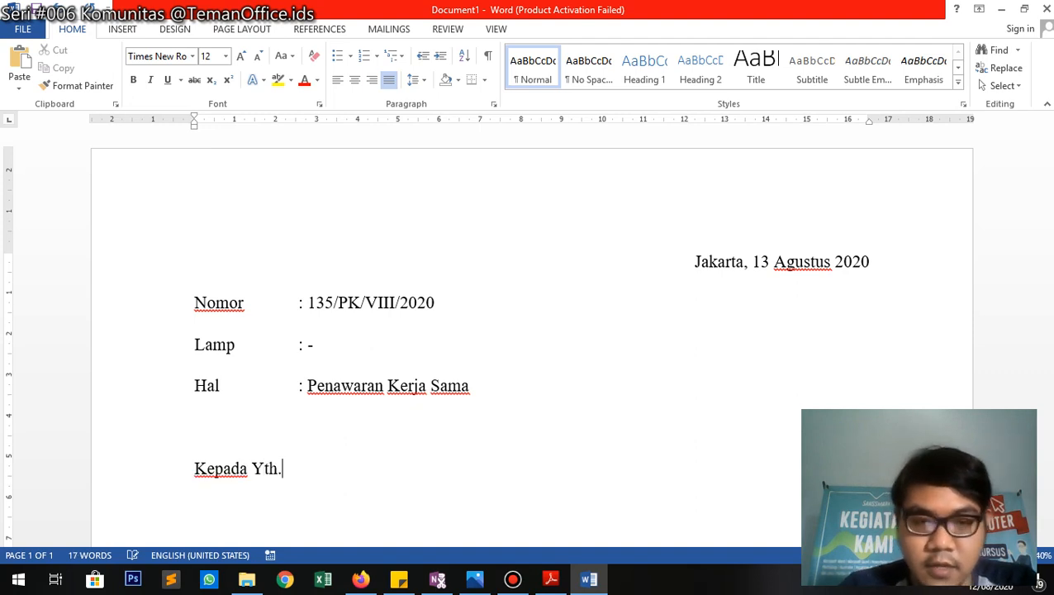
key(Return)
text(Ba)
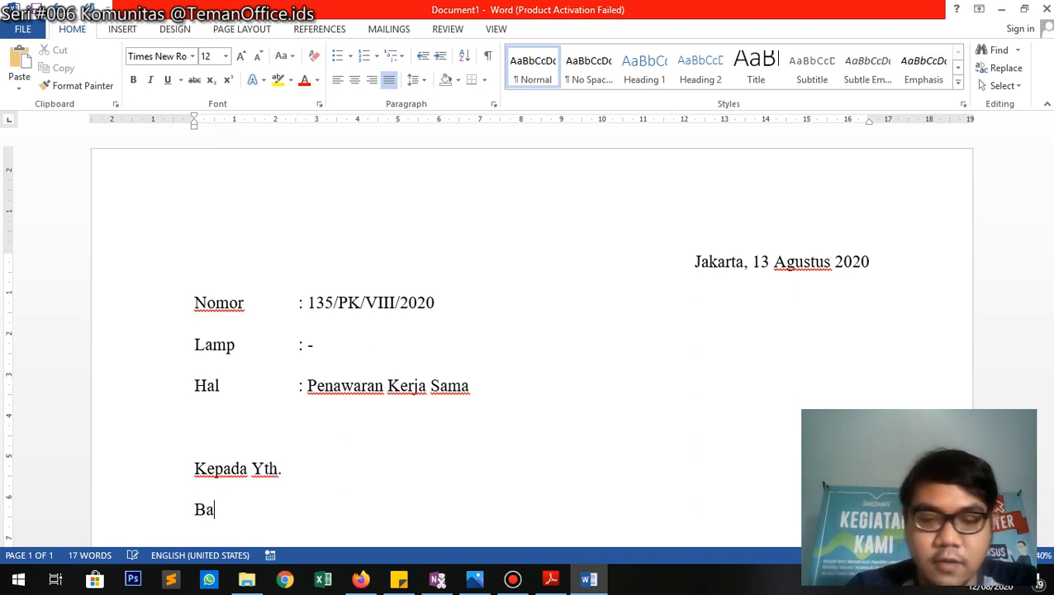
text(pak Dr. )
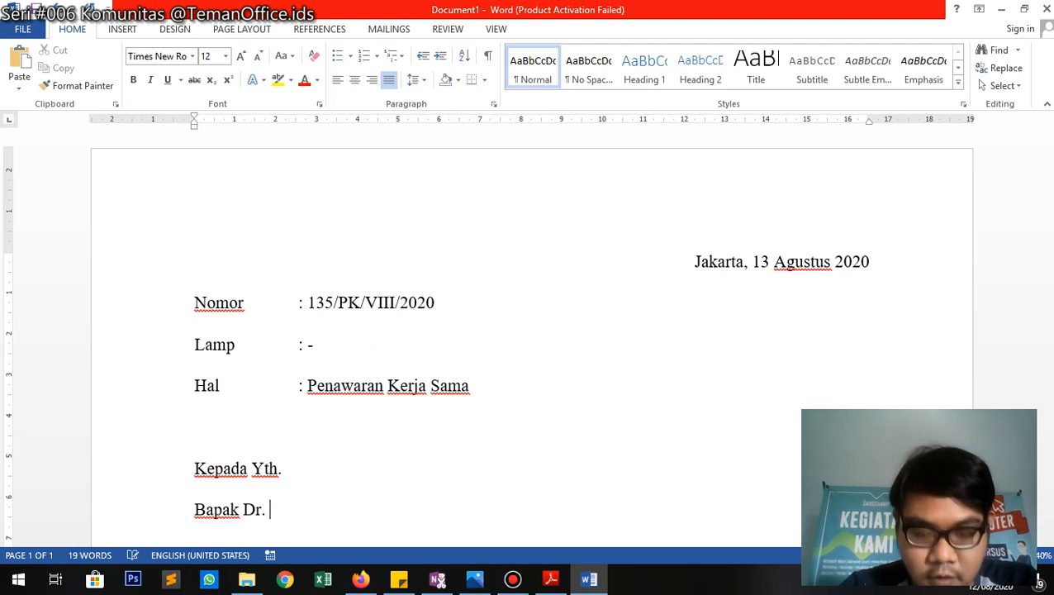
text(Ust Abdurrasyid)
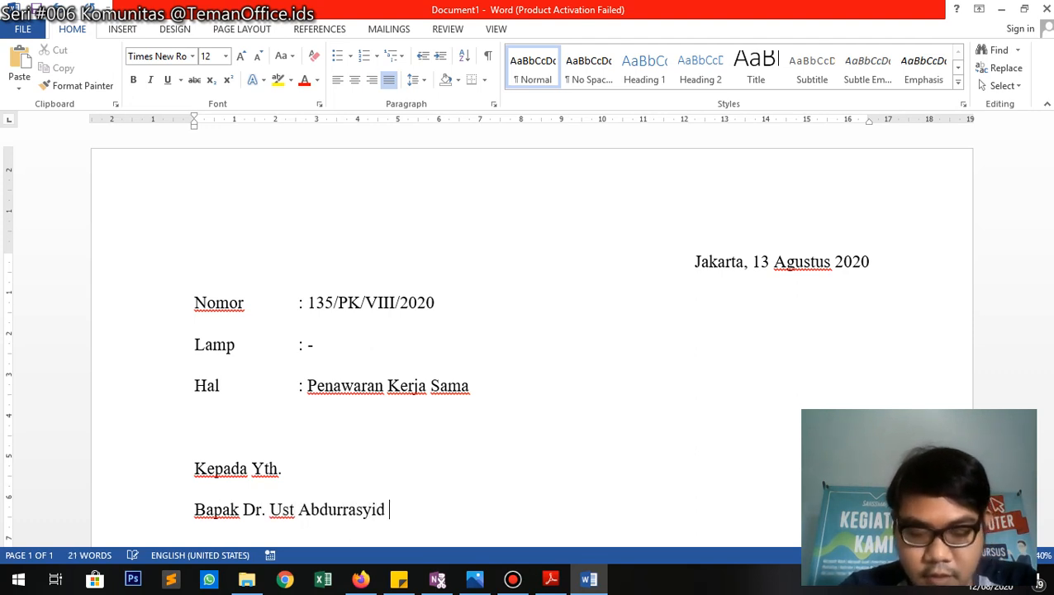
key(BackSpace)
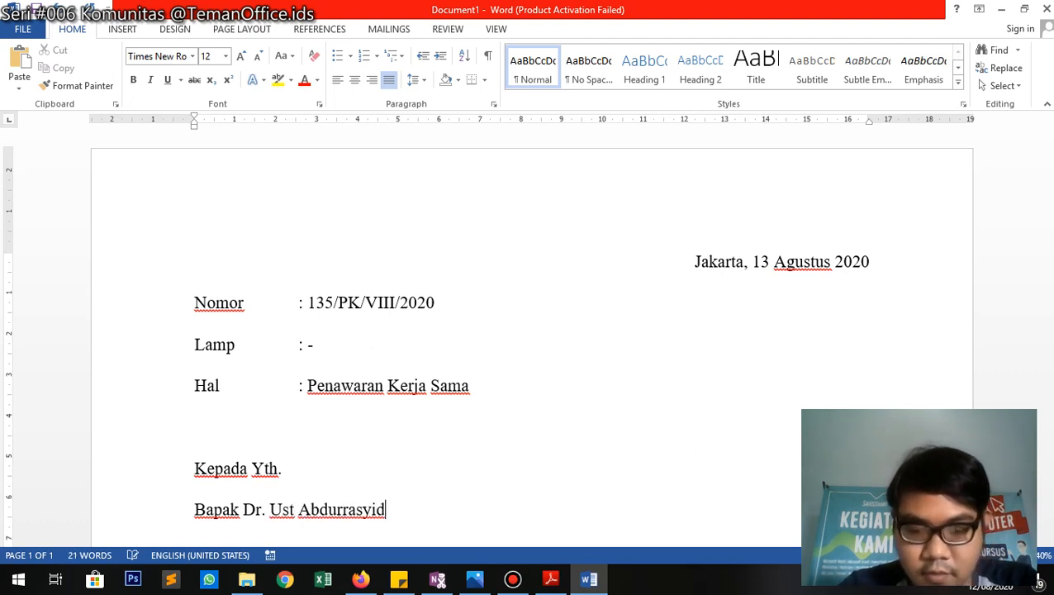
text(, M.Si.)
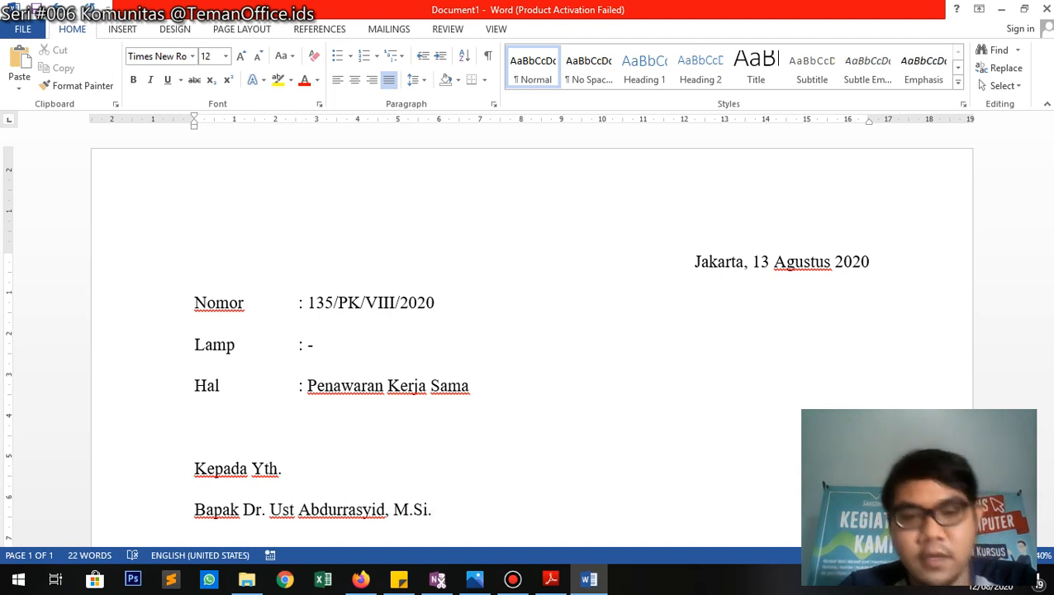
key(Return)
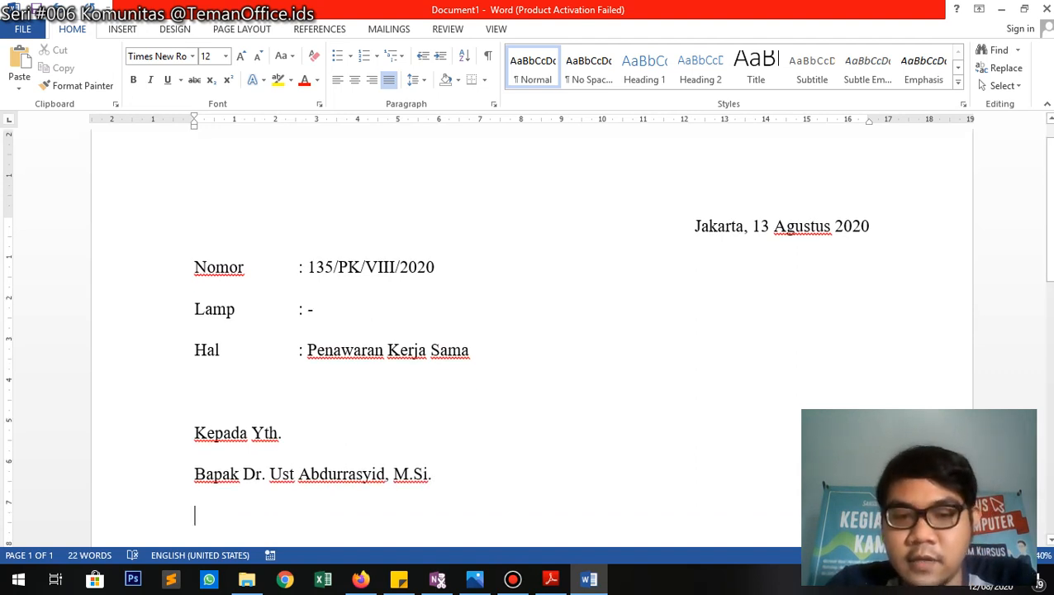
Insert a period after "Ust" in the addressee's title and return to the empty line below.
key(Right)
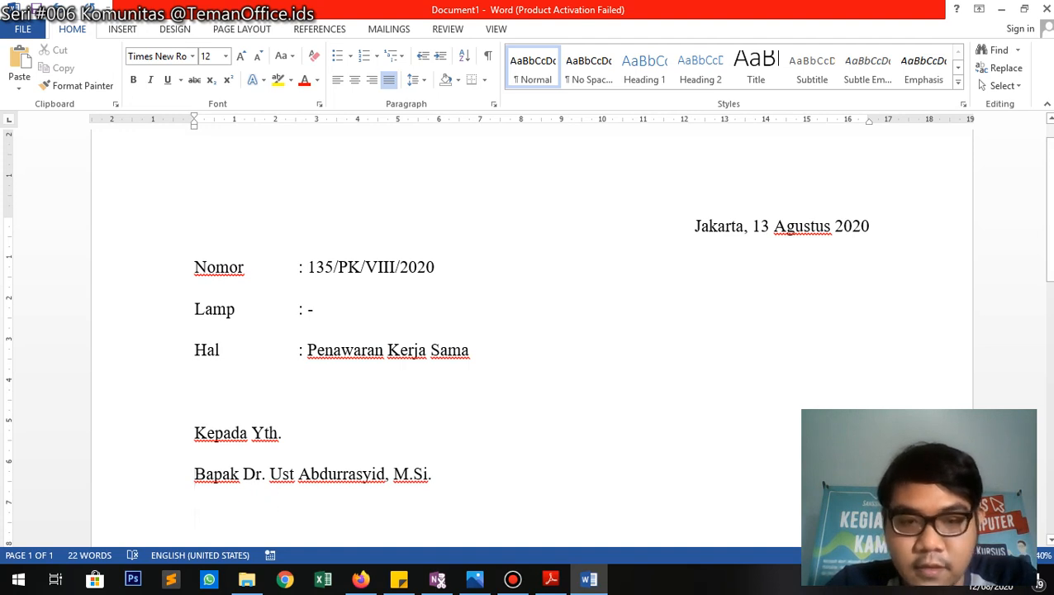
key(Up)
key(Right)
key(Right)
key(Right)
key(Right)
key(Right)
key(Right)
key(Right)
key(Right)
key(Right)
key(Right)
key(Right)
key(Right)
key(Right)
key(Right)
key(Left)
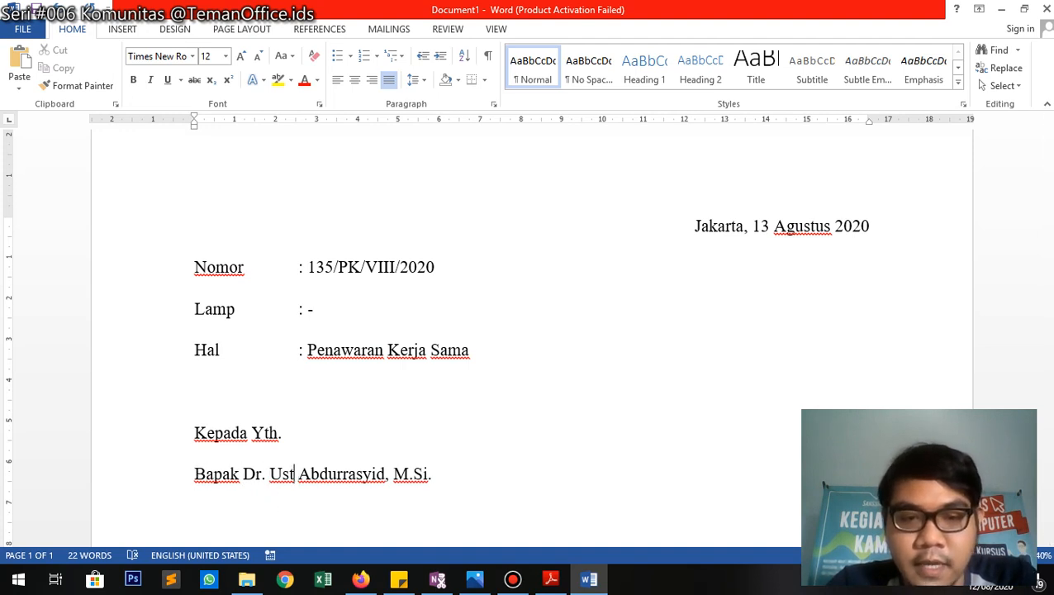
text(.)
key(Down)
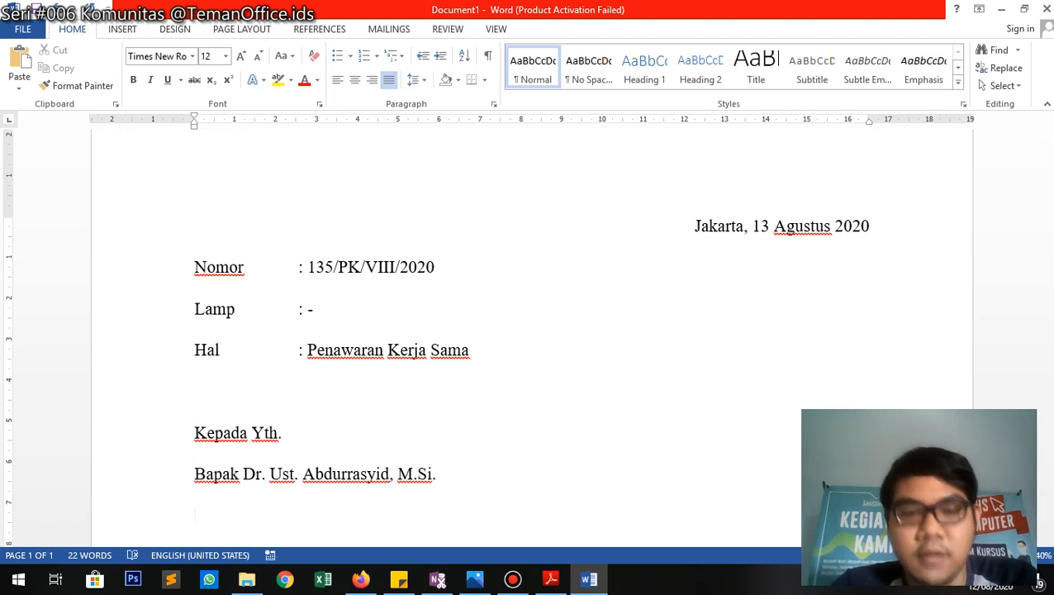
Enter the addressee's position and company as "Direktur PT. Permata Bersama Meda" below the name, and end the line.
text(Direkt)
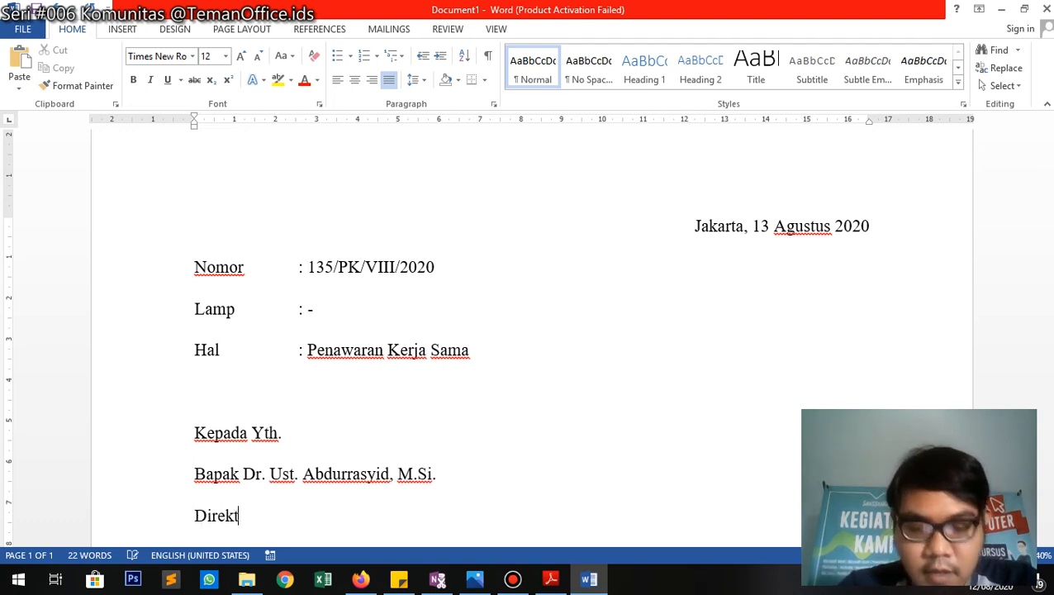
text(ur PT.)
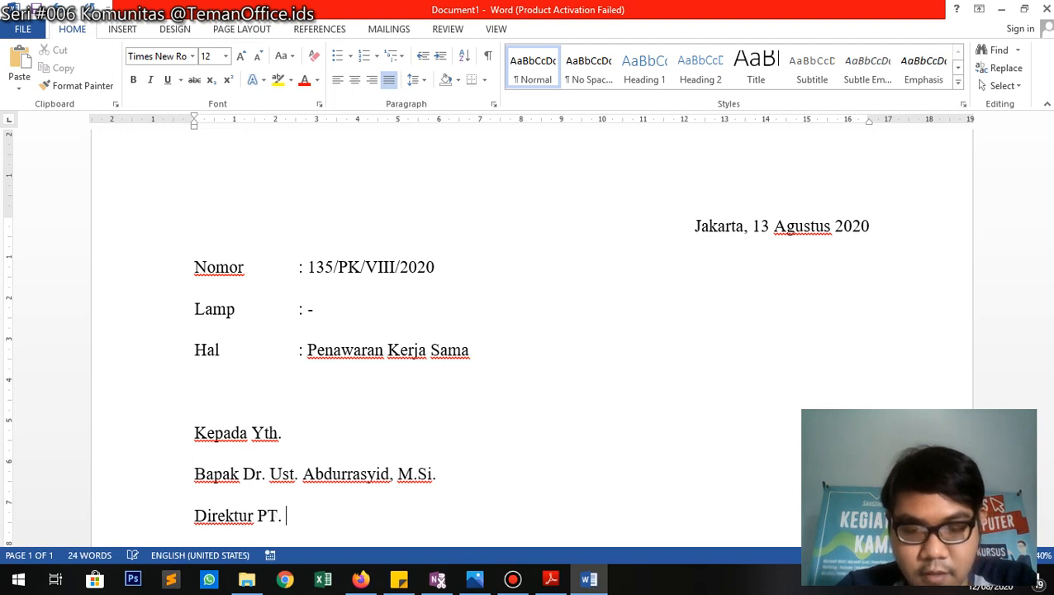
text( Permata )
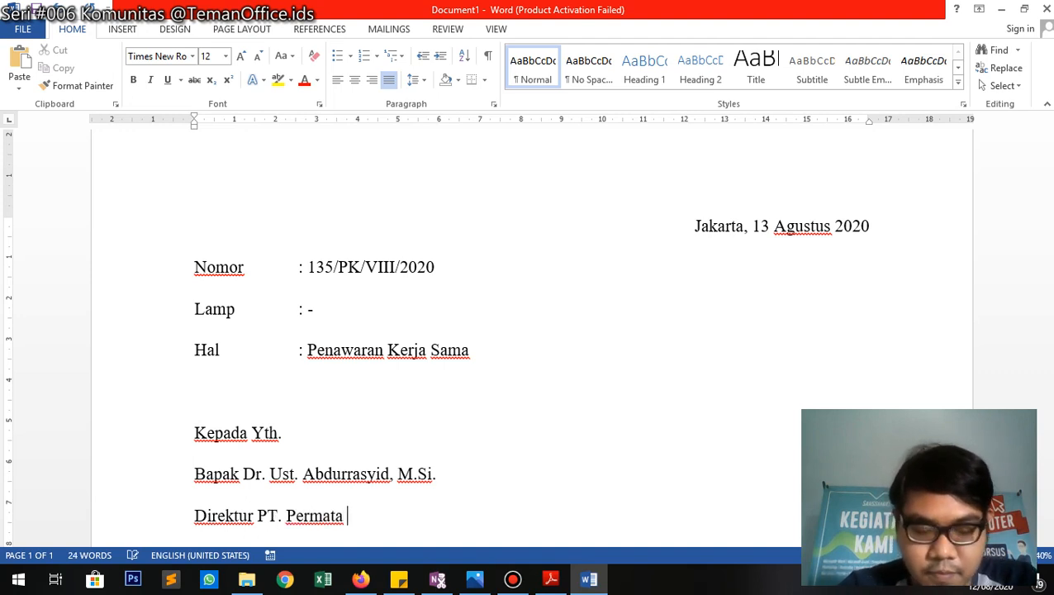
text(Bersama Meda)
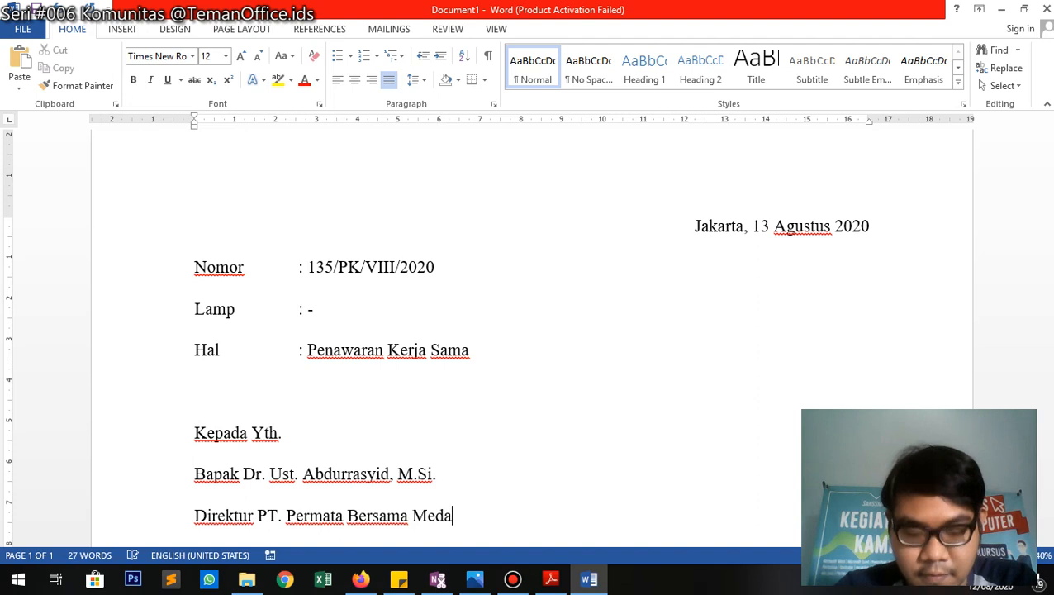
key(Return)
Enter the company's street address and city on the line below the position.
text(Jalan W)
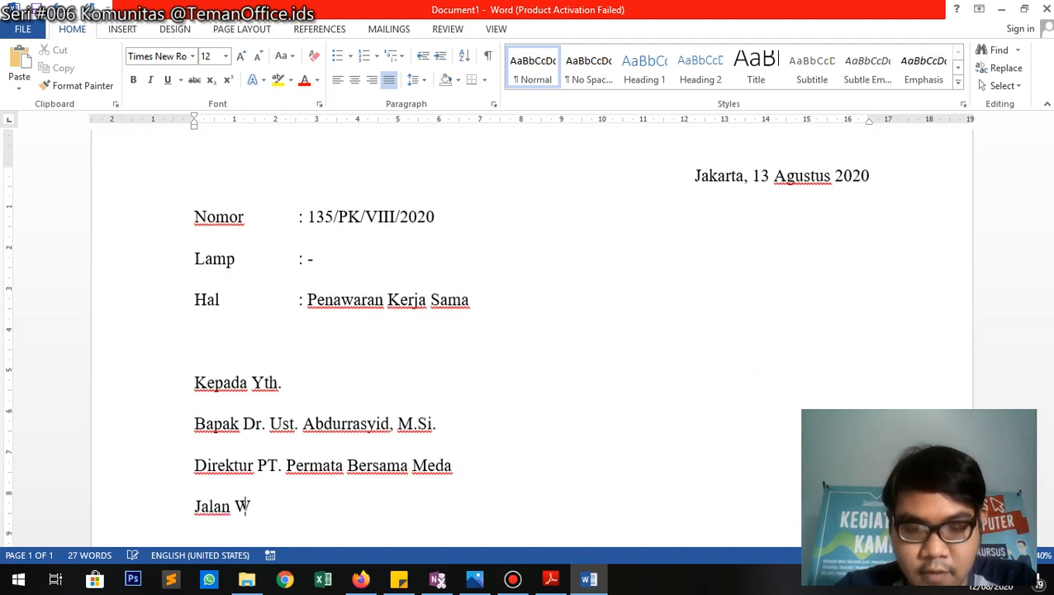
text(iliam Iskand)
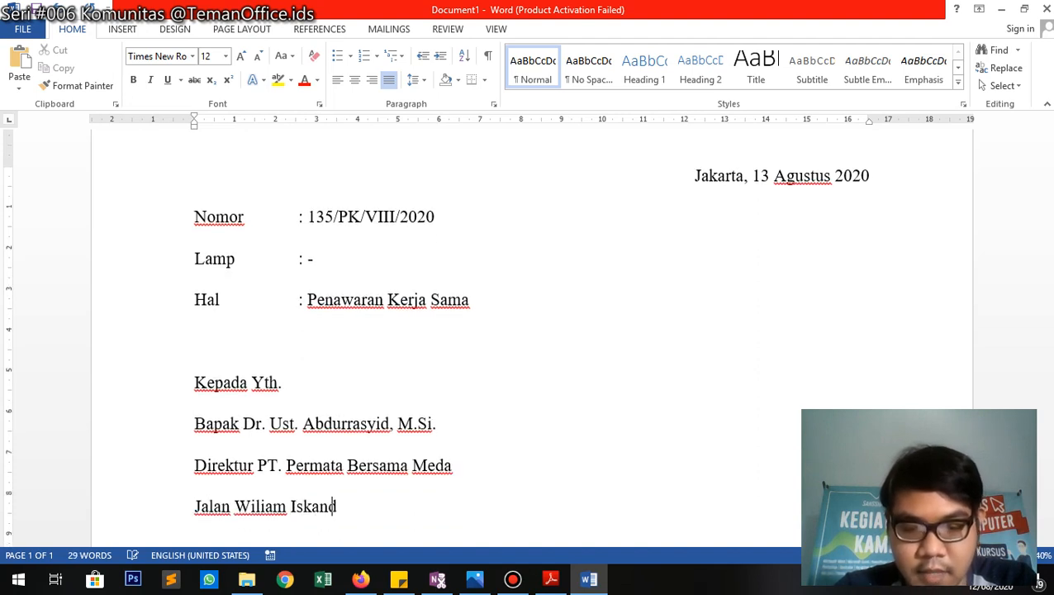
text(ar No. 2 )
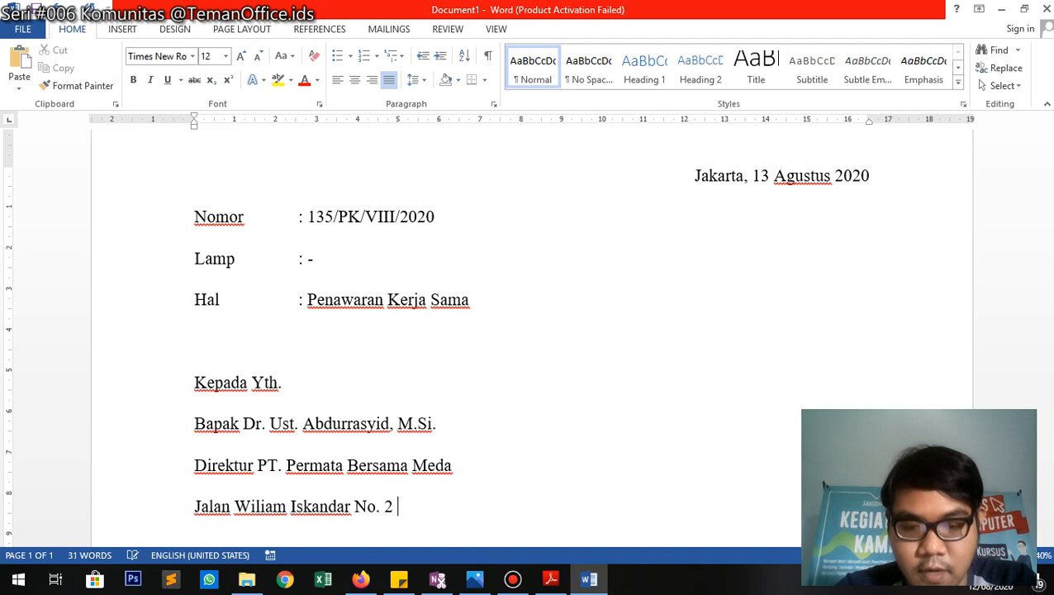
text(DKI )
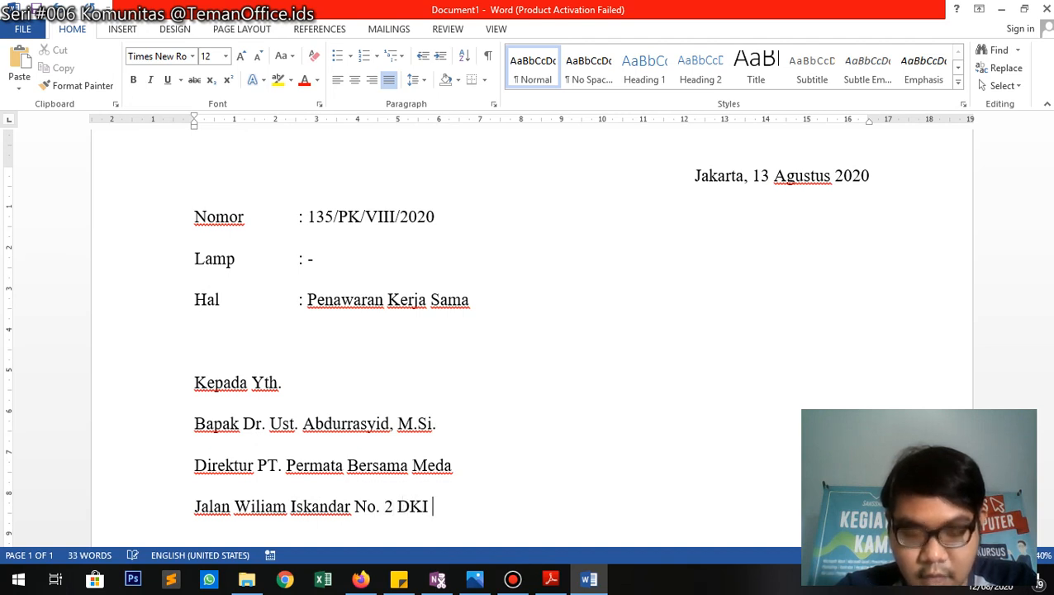
text(Jakarta)
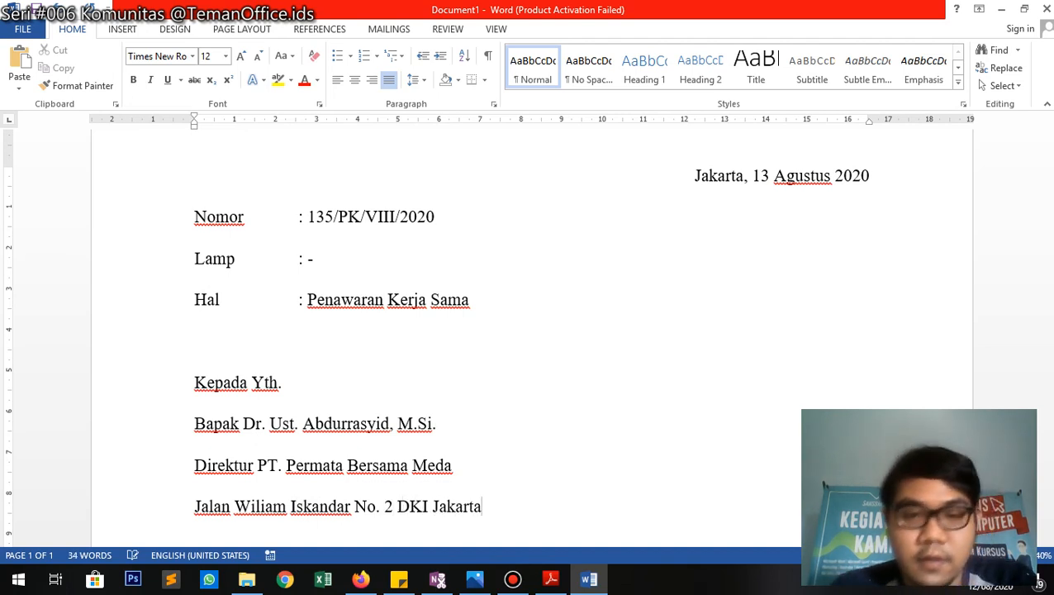
Correct the last word of the company line to "Medan".
key(Up)
key(Up)
key(Down)
text(n)
key(Down)
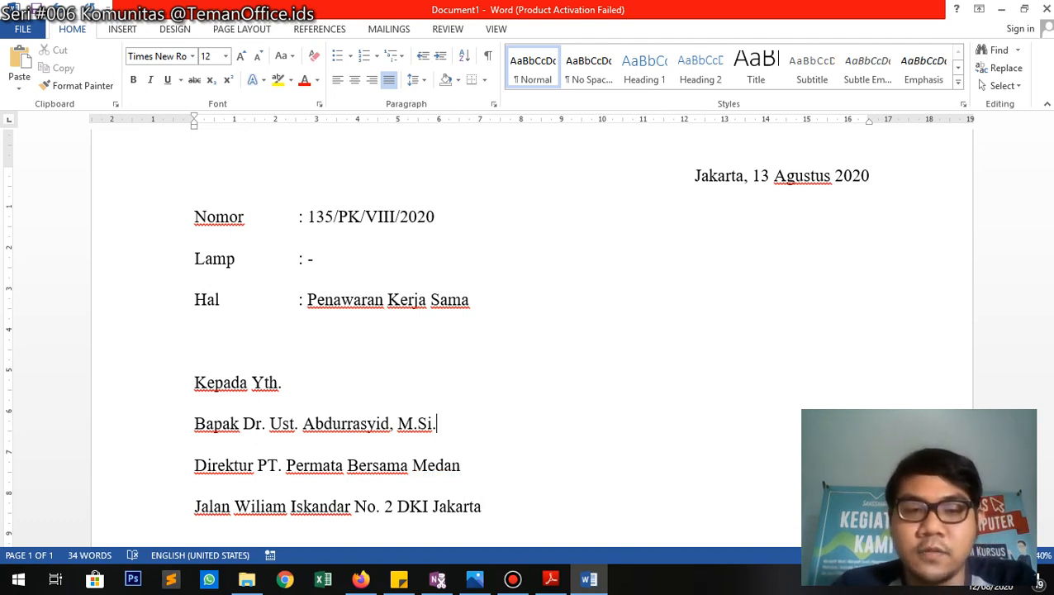
key(shift+Down)
key(shift+Down)
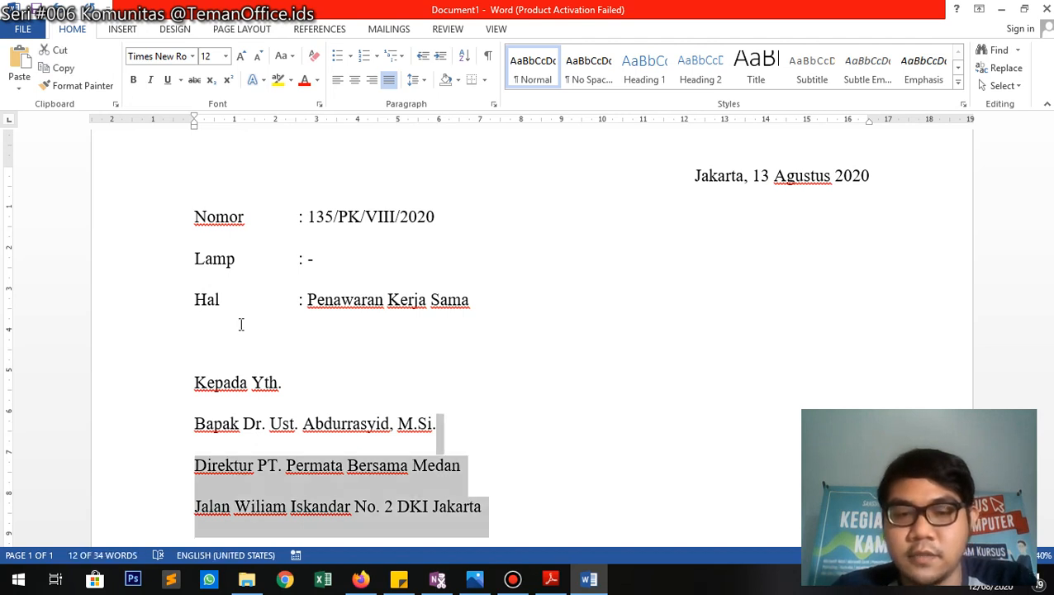
key(shift+Up)
key(Up)
key(shift+Left)
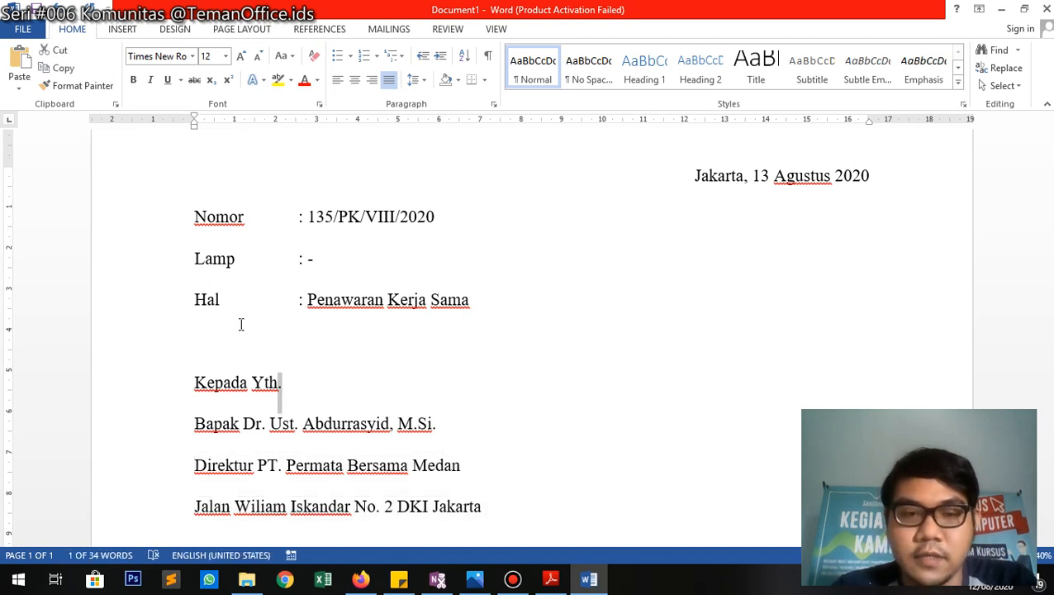
key(shift+Right)
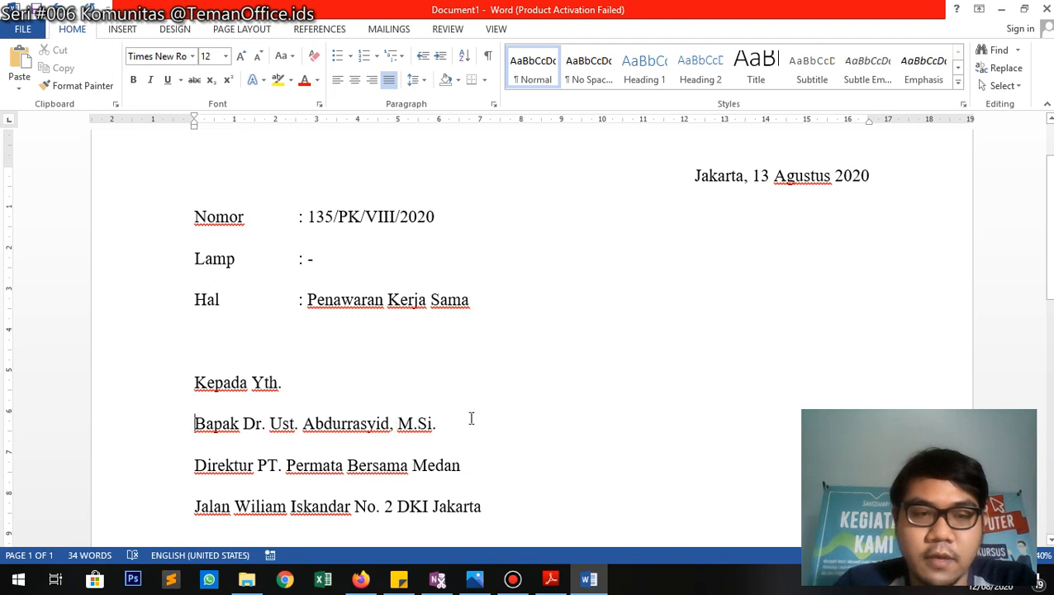
Try removing the addressee's whole name line from the address block.
drag(469, 417, 220, 423)
scroll(288, 342, down, 2)
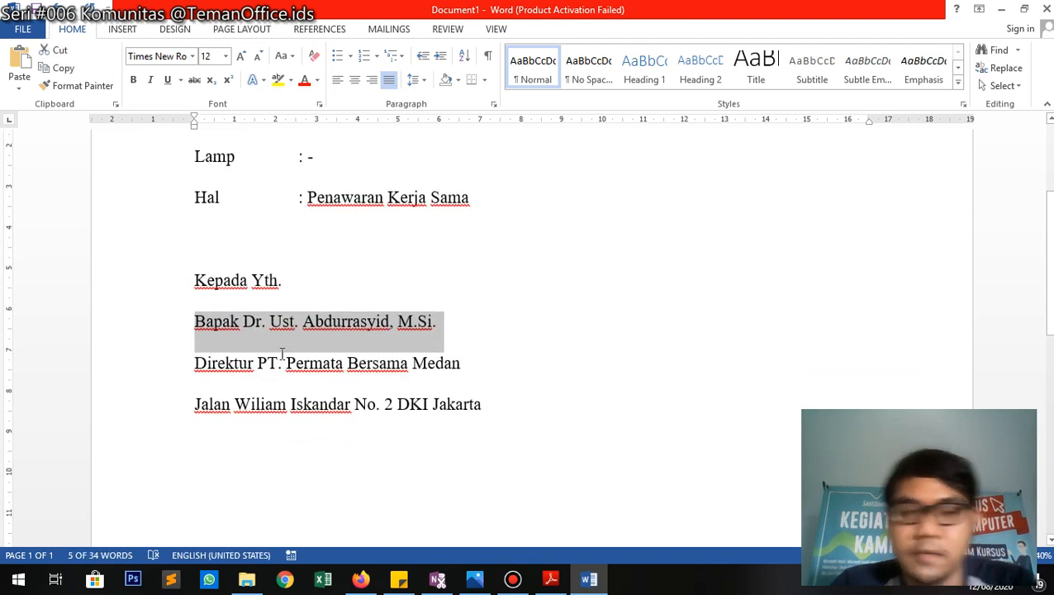
key(BackSpace)
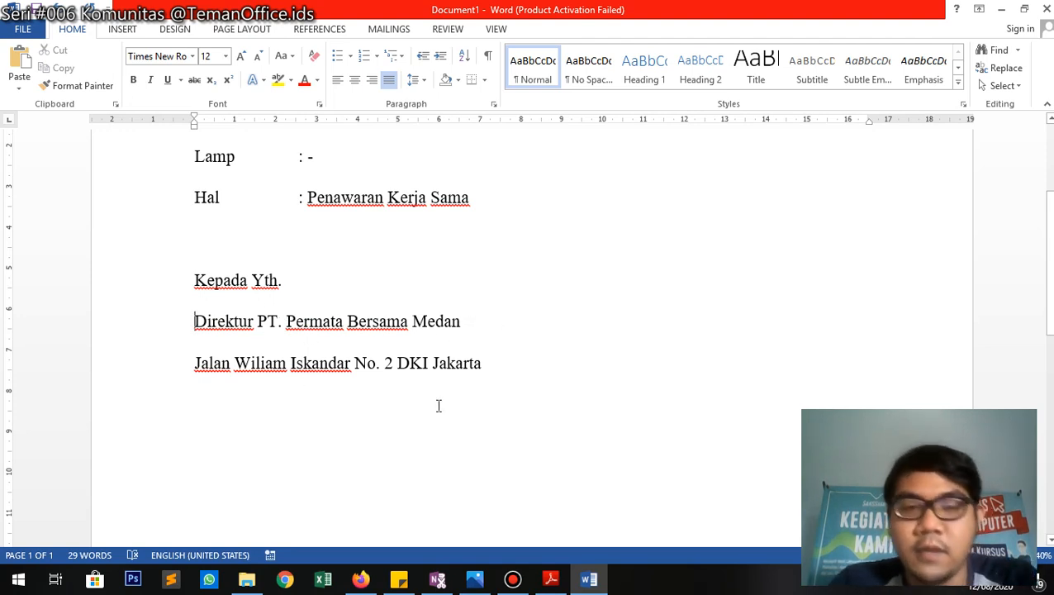
Try moving the city to its own line below the street address, and undo the edits back to the deleted name line.
click(400, 369)
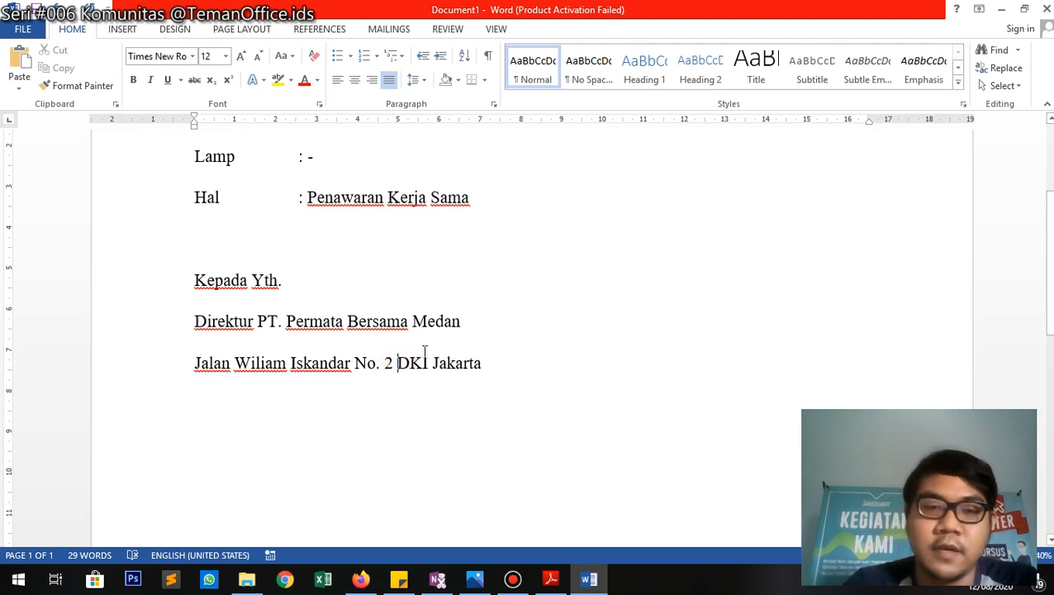
key(BackSpace)
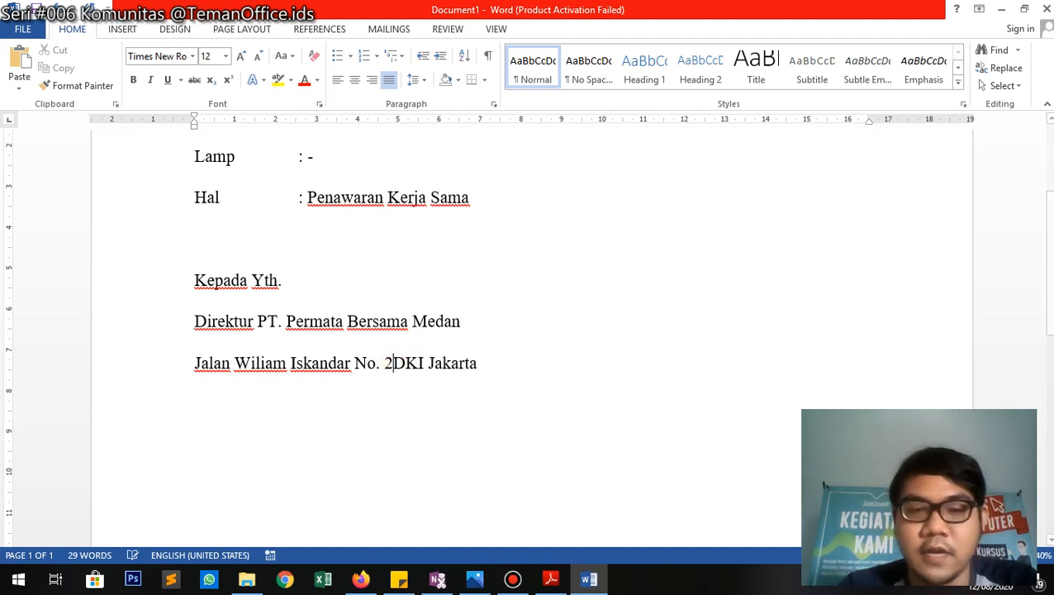
key(Return)
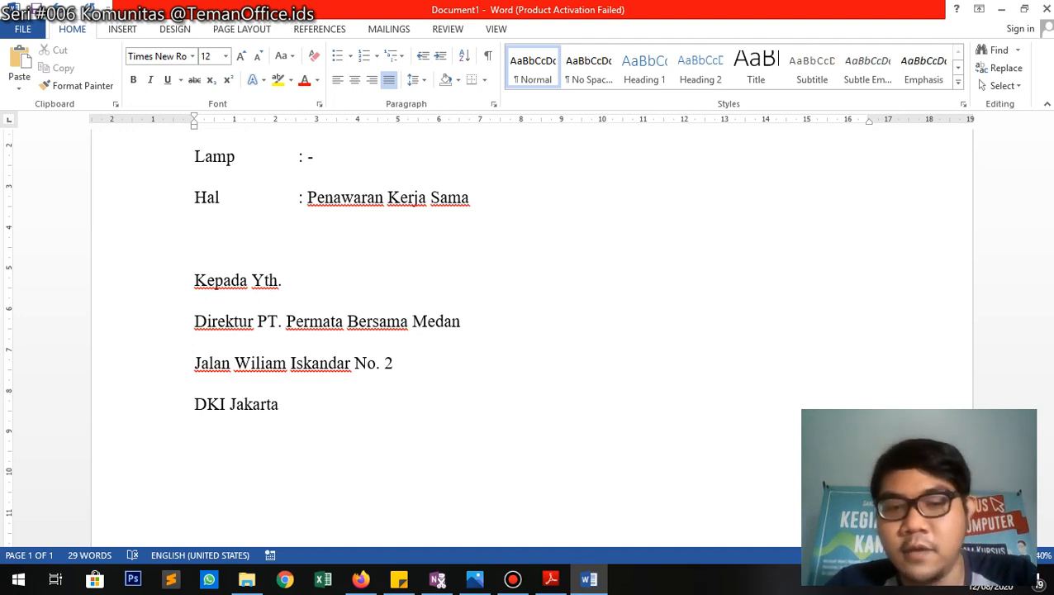
key(BackSpace)
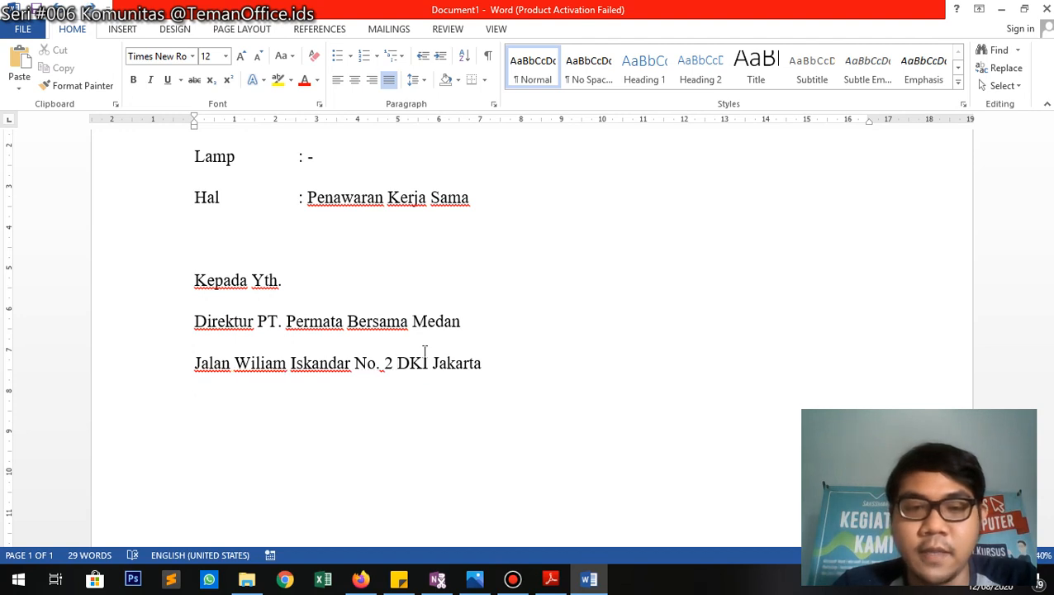
key(ctrl+z)
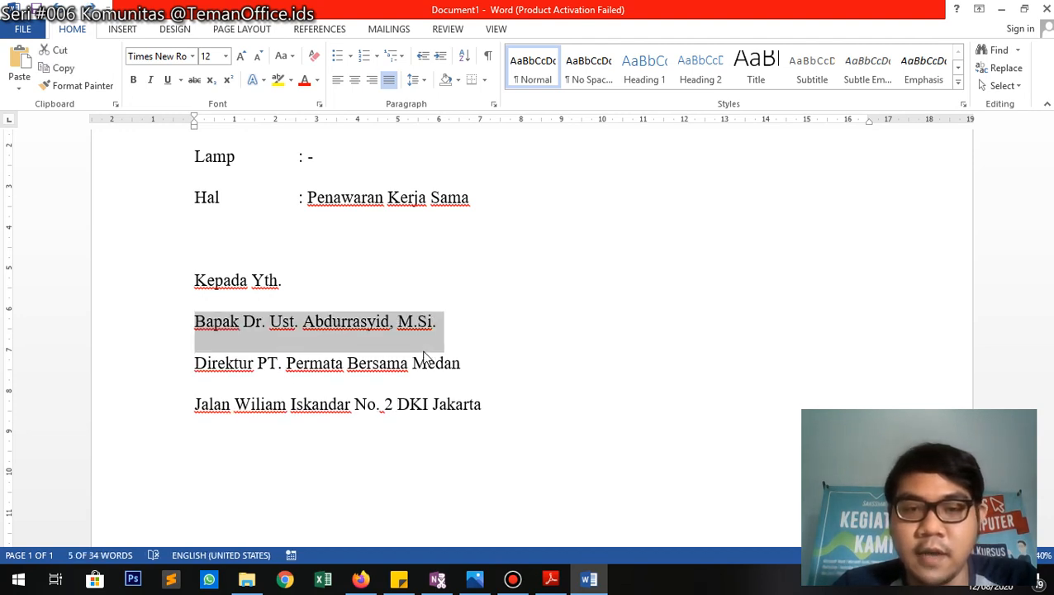
Enter the salutation "Dengan hormat," one empty line below the address block and end the line.
click(424, 356)
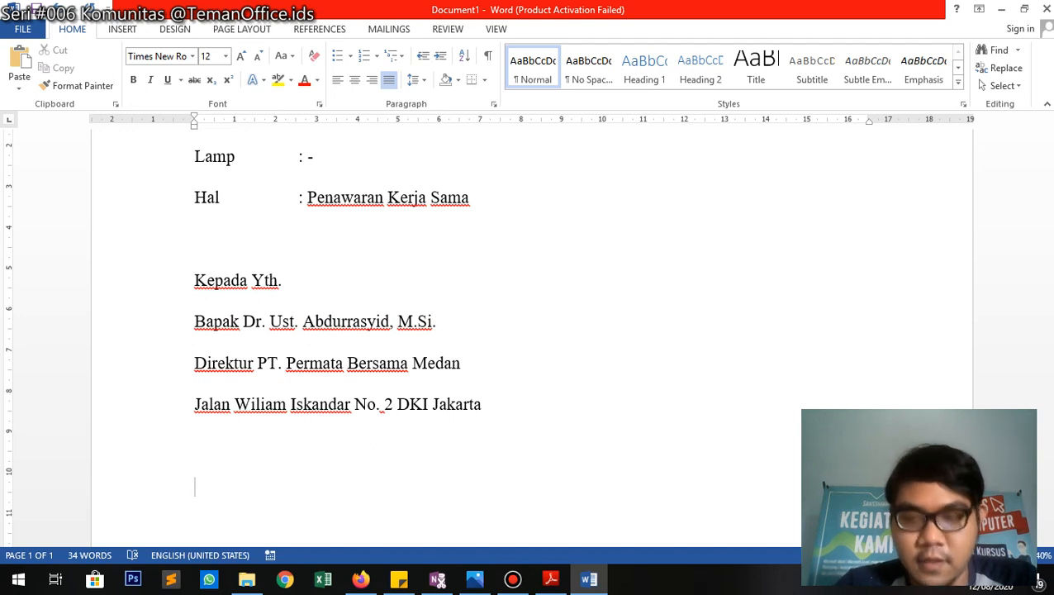
scroll(452, 340, down, 4)
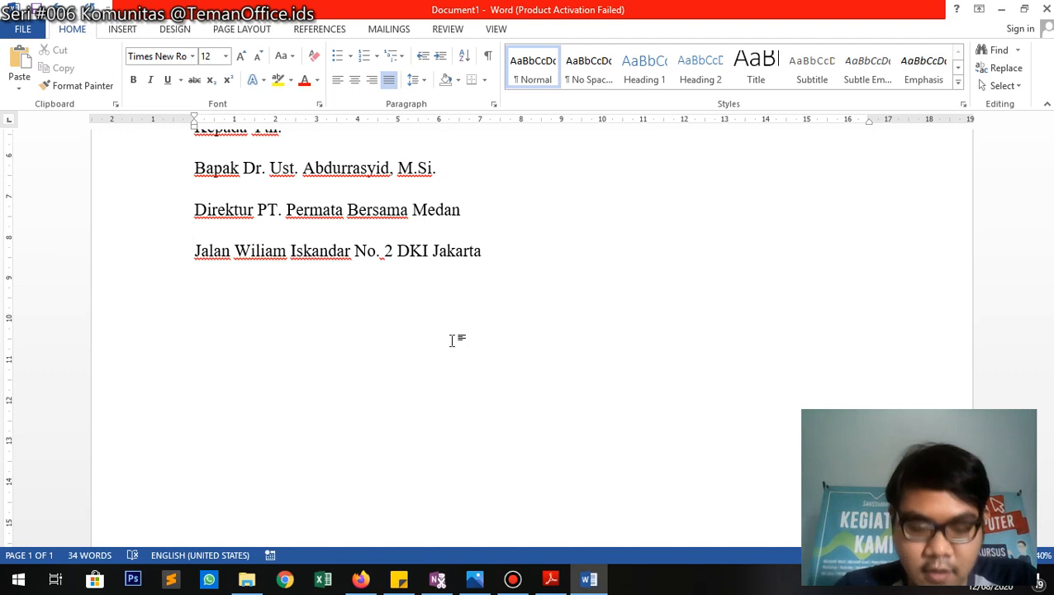
text(Dengan)
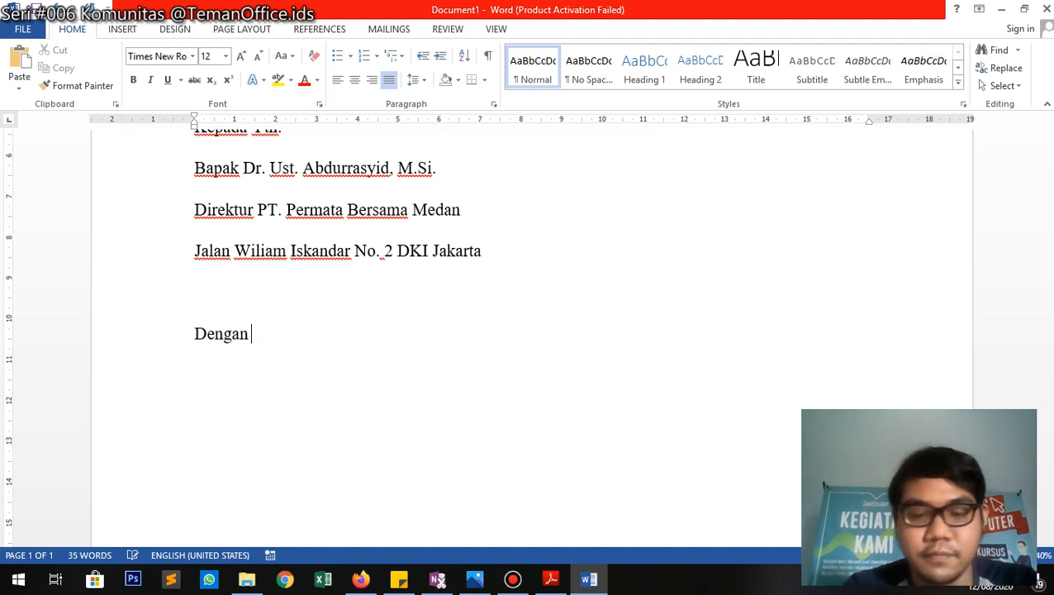
text( hormat,)
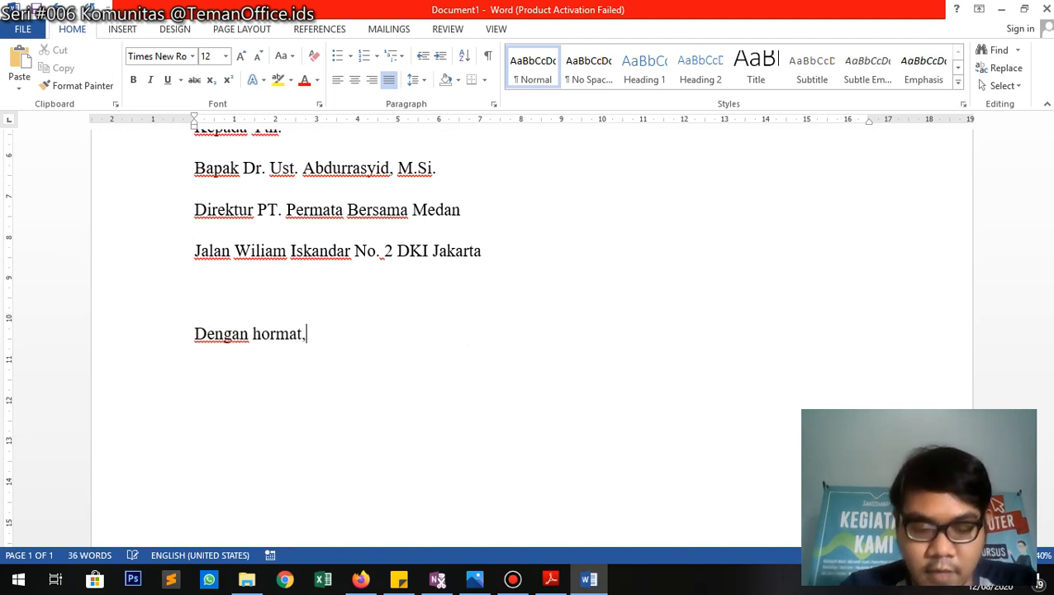
key(Return)
Start the body paragraph below the salutation with the greeting "Assalammu alaikum Wr. Wb.,".
text(Assalamm)
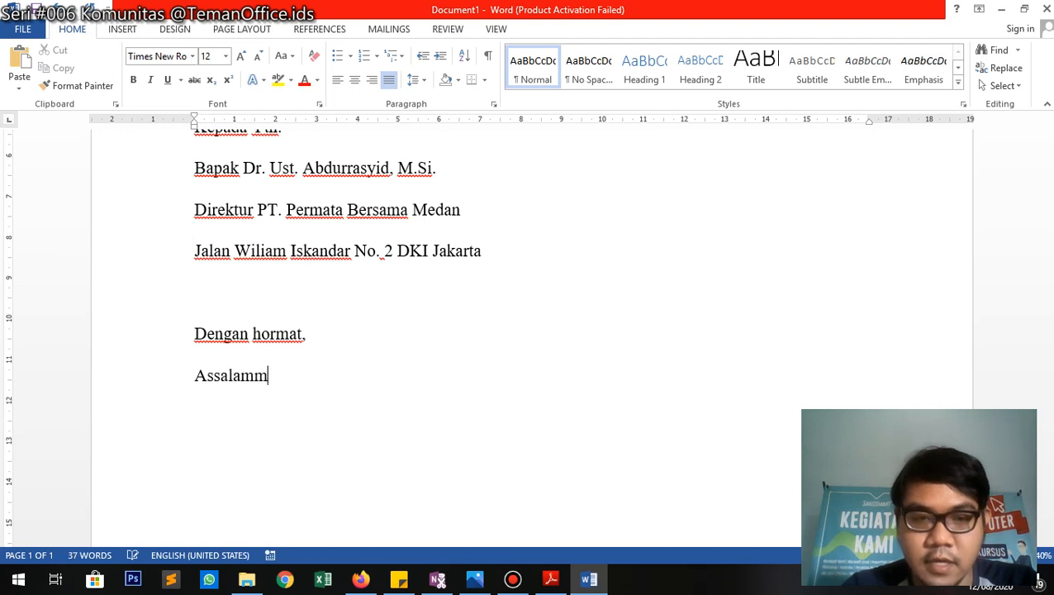
text(u alaikum )
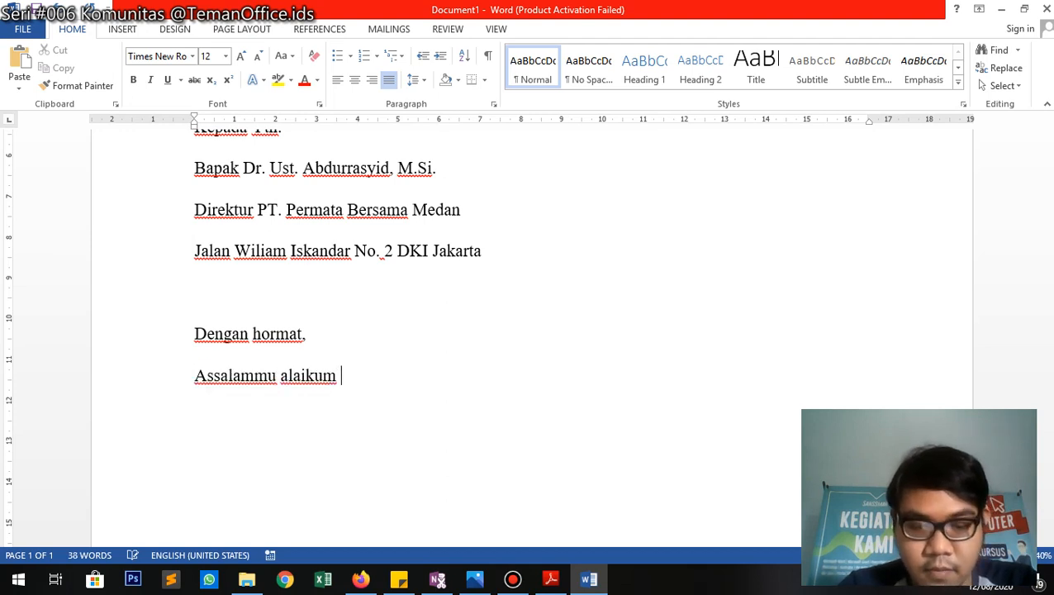
text(Wr. Wb)
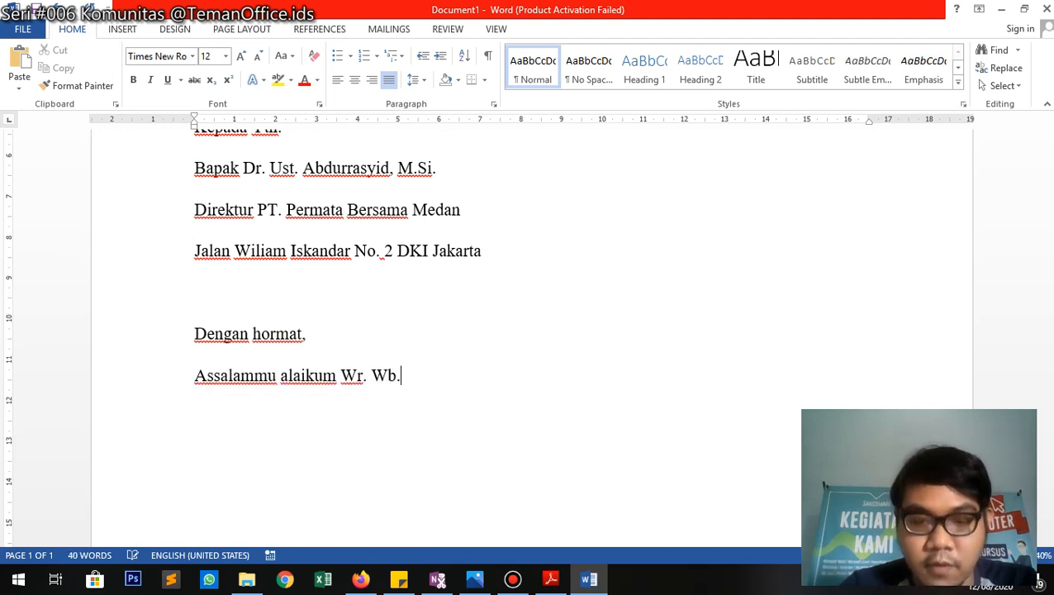
text(., )
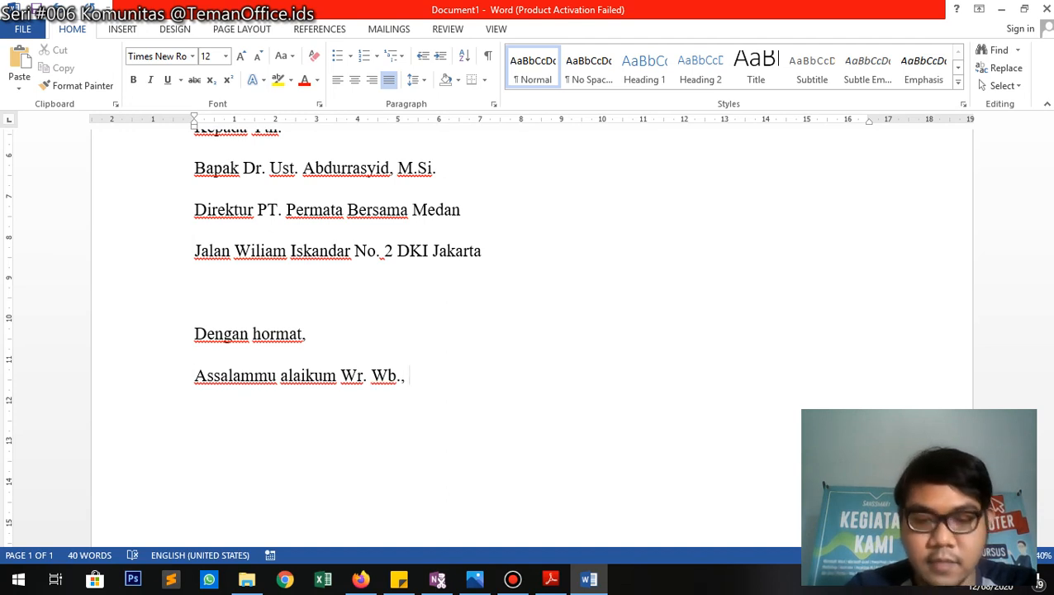
Continue the paragraph with "Bersama ini kami mengajukan penawaran kerjasama di bidang jasa dalam rangka kegiatan kunjungan wisata rohani yang akan Bapak dan tim laksanakan.".
text(Bersama ini)
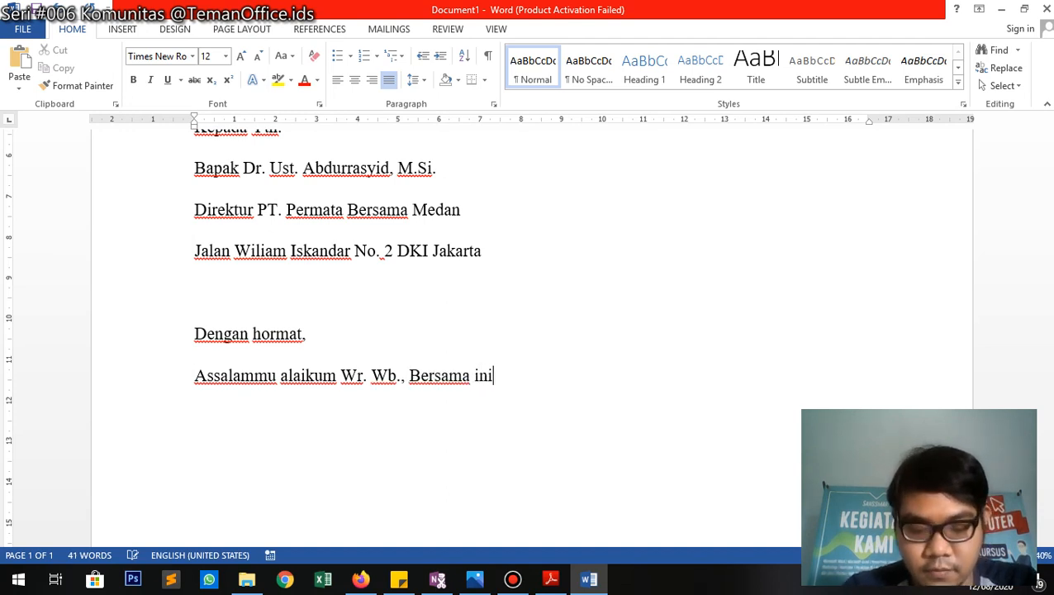
text( kami mengajuka)
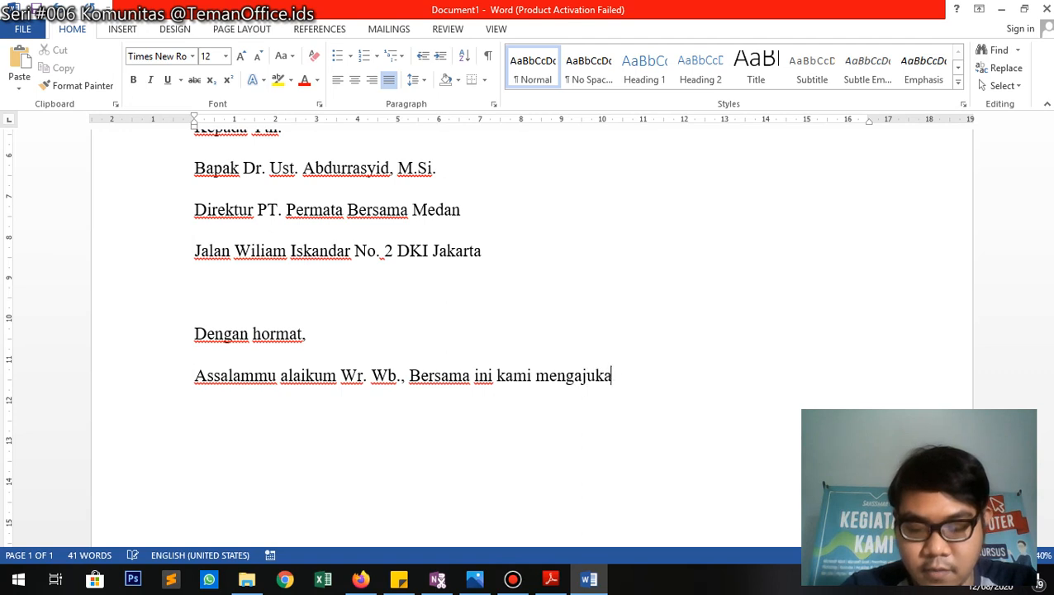
text(n penawaran ke)
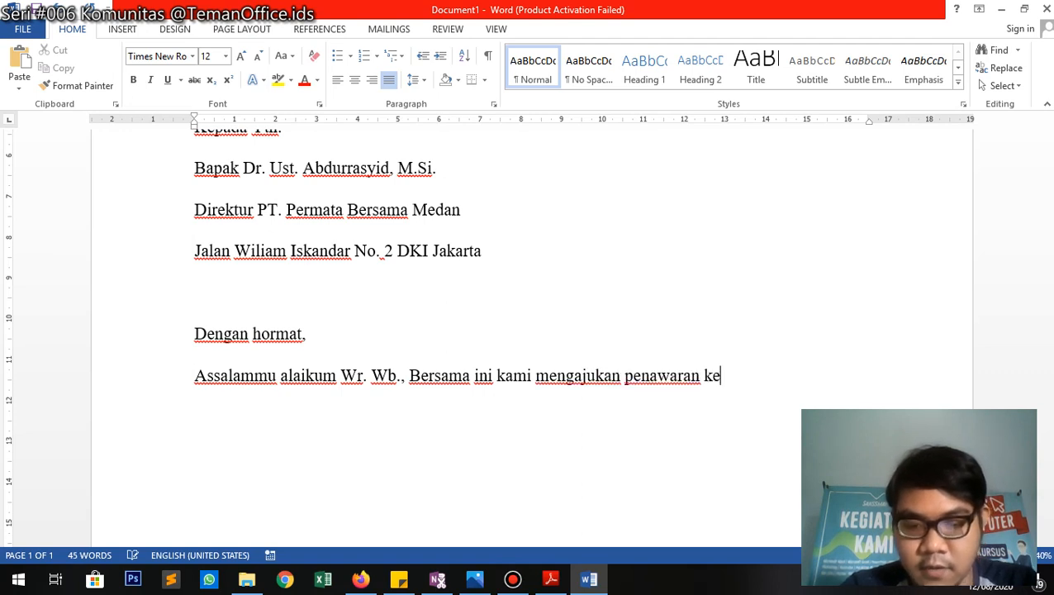
text(rjasama di bid)
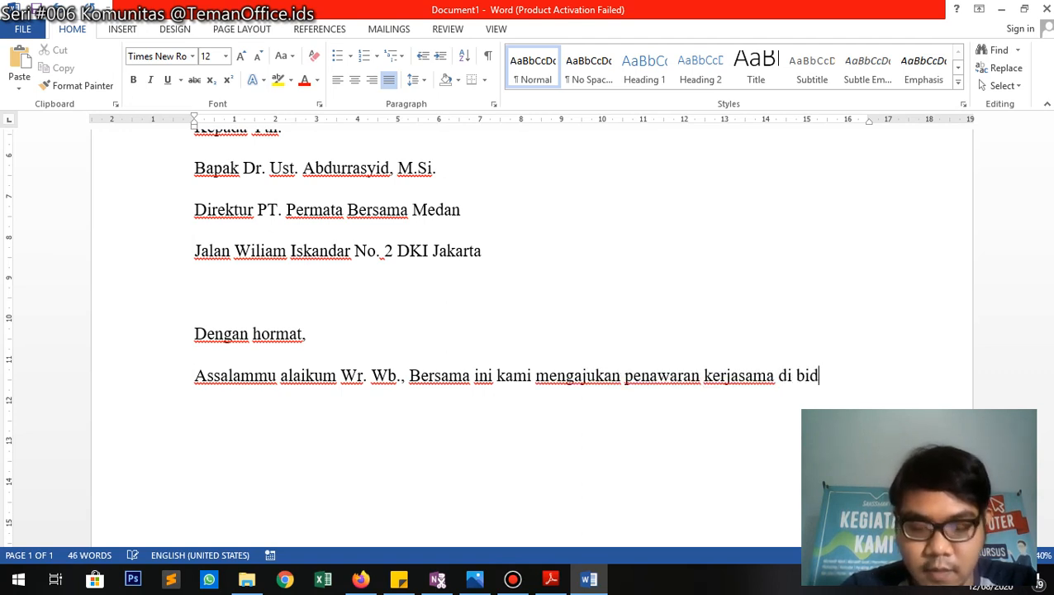
text(ang jasa dalam r)
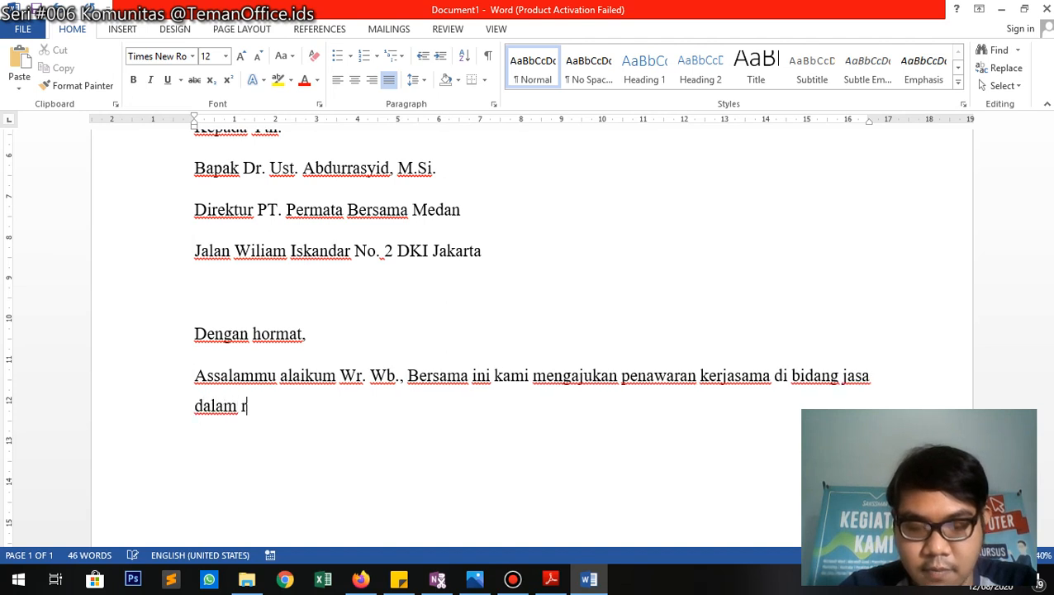
text(angka kegiat)
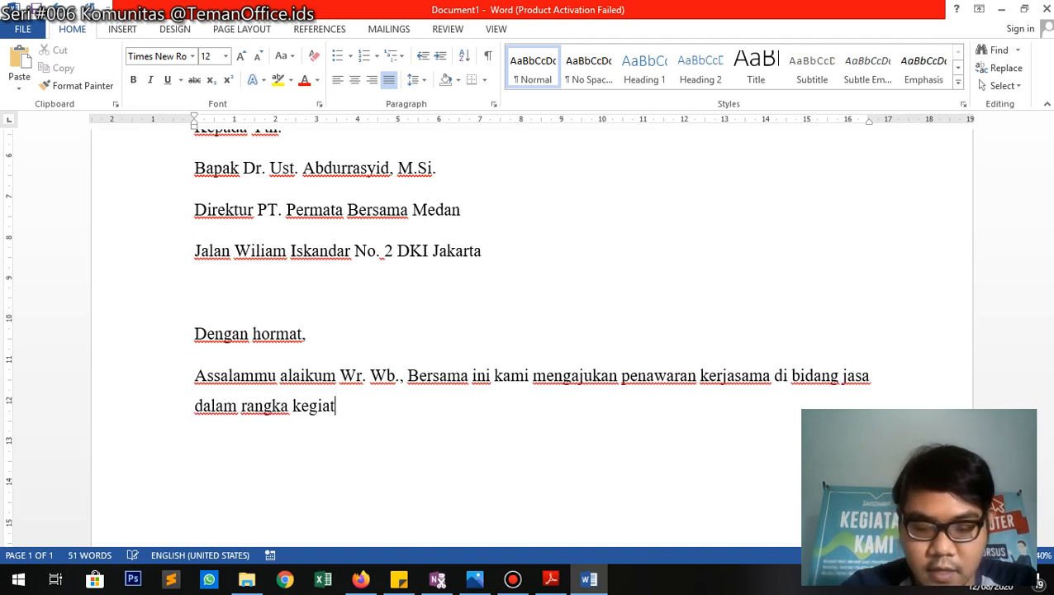
text(an kunjungan w)
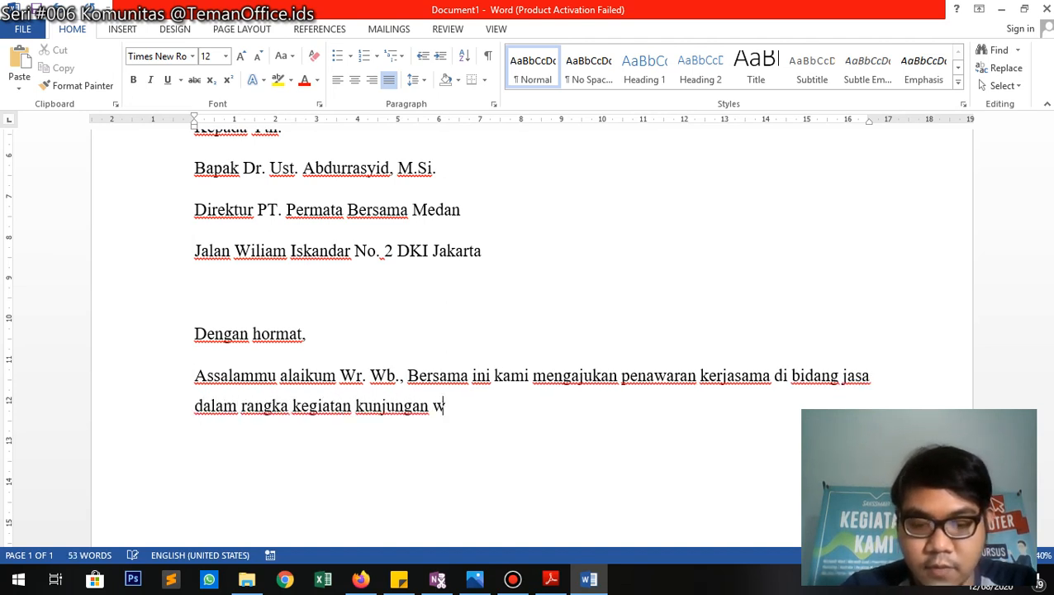
text(isata rohani )
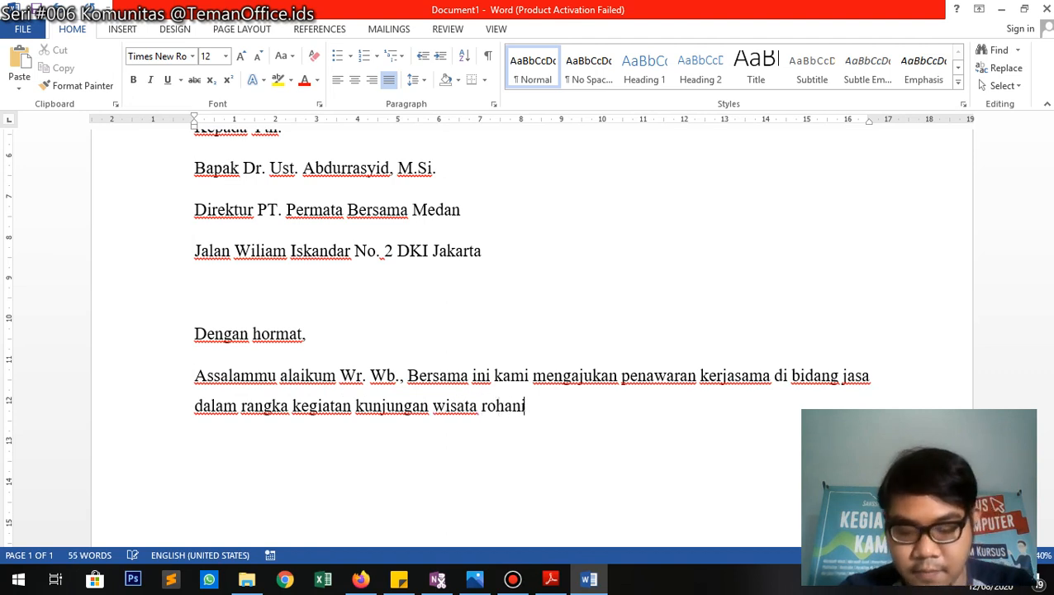
text(yang akan Bap)
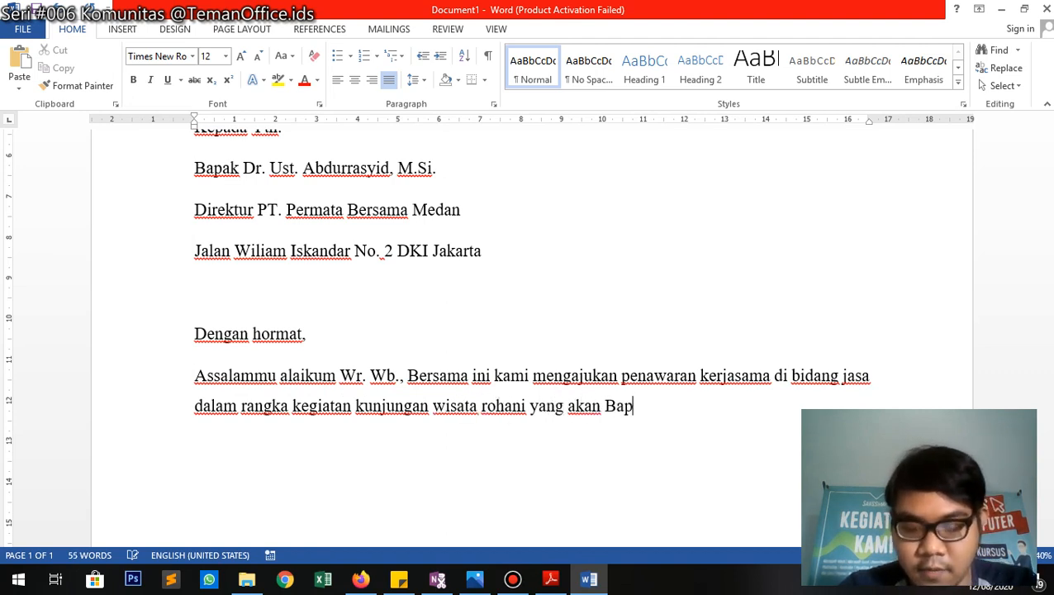
text(ak dan tim la)
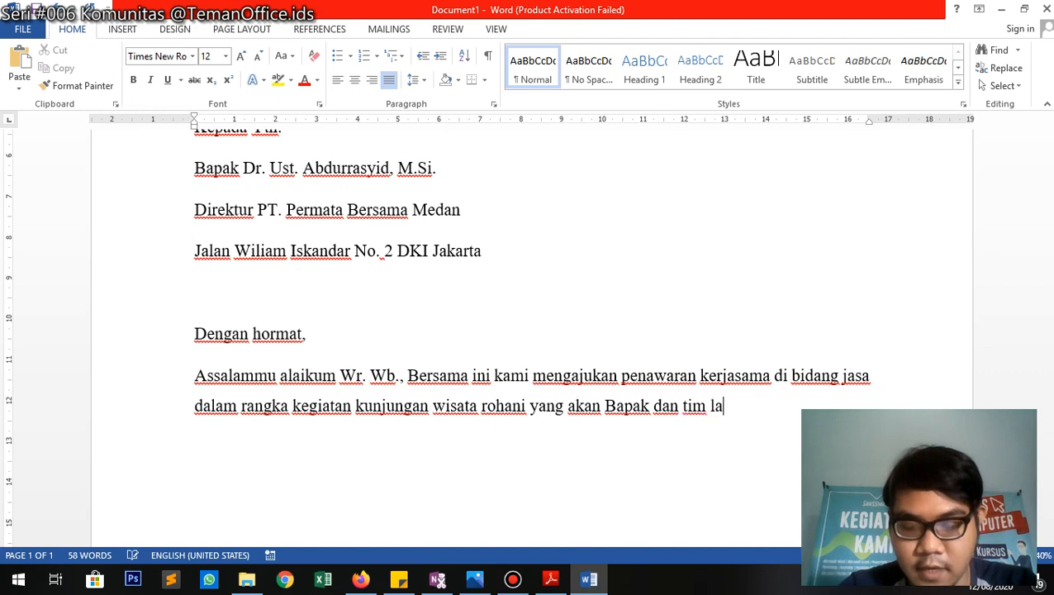
text(ksanakan. Denga)
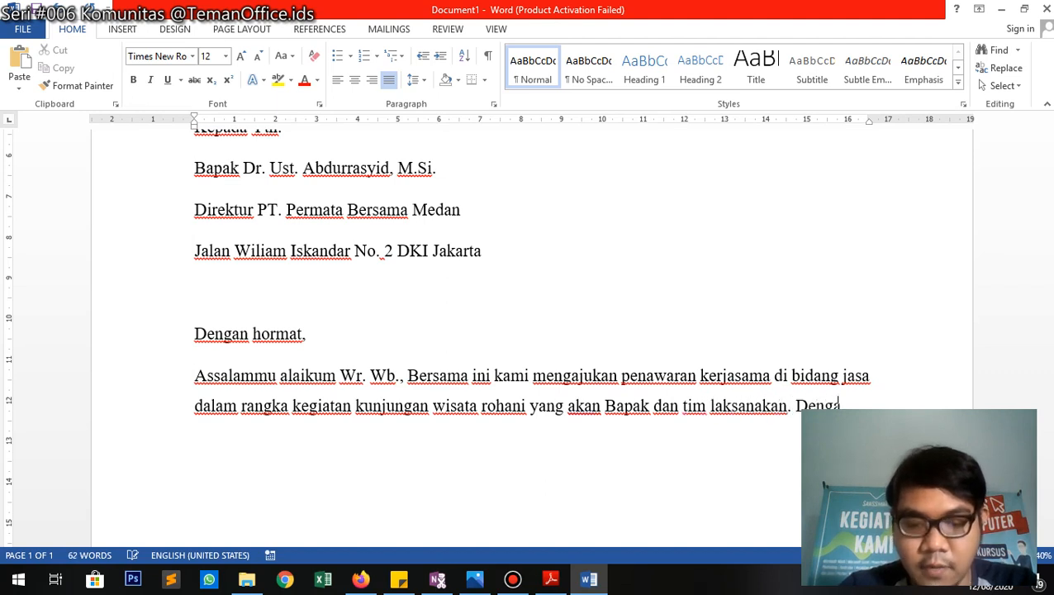
Continue the body paragraph with the clause "Dengan menggunakan paket kunjungan wisata dari kami,".
text(n menggunakan p)
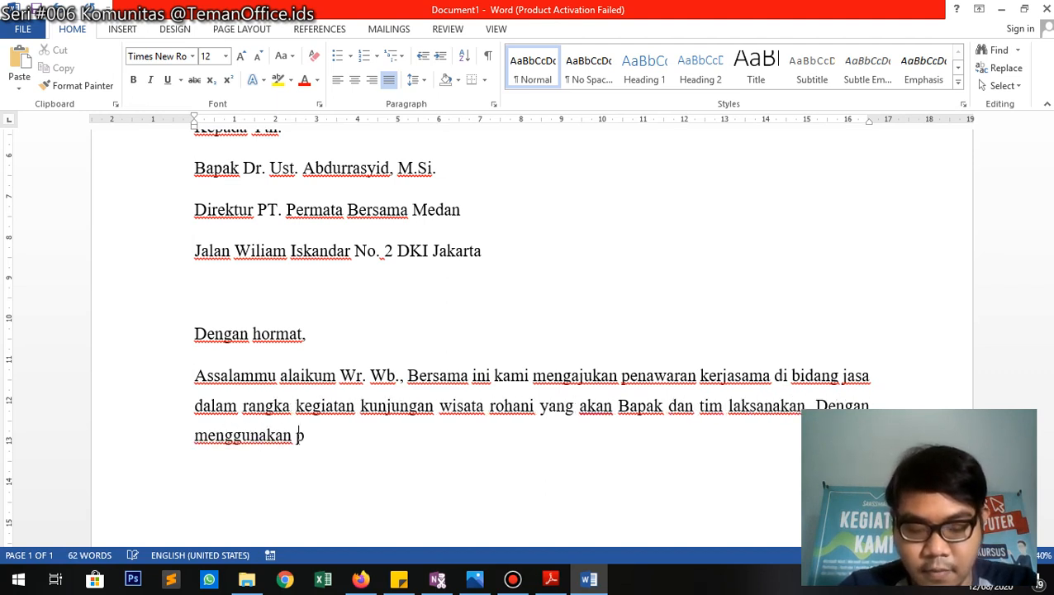
text(aket kunjung)
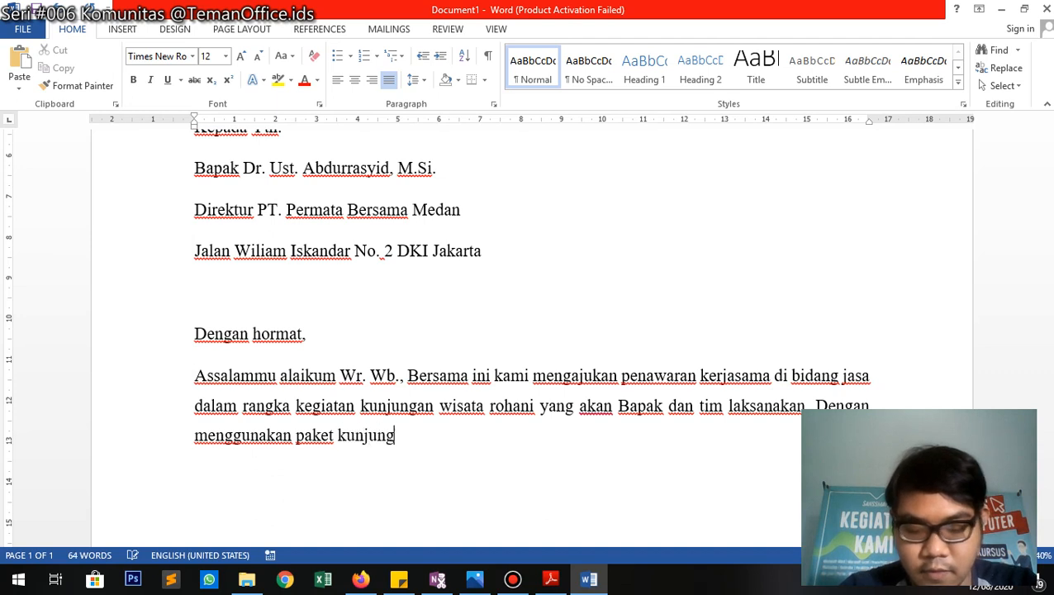
text(an wisara)
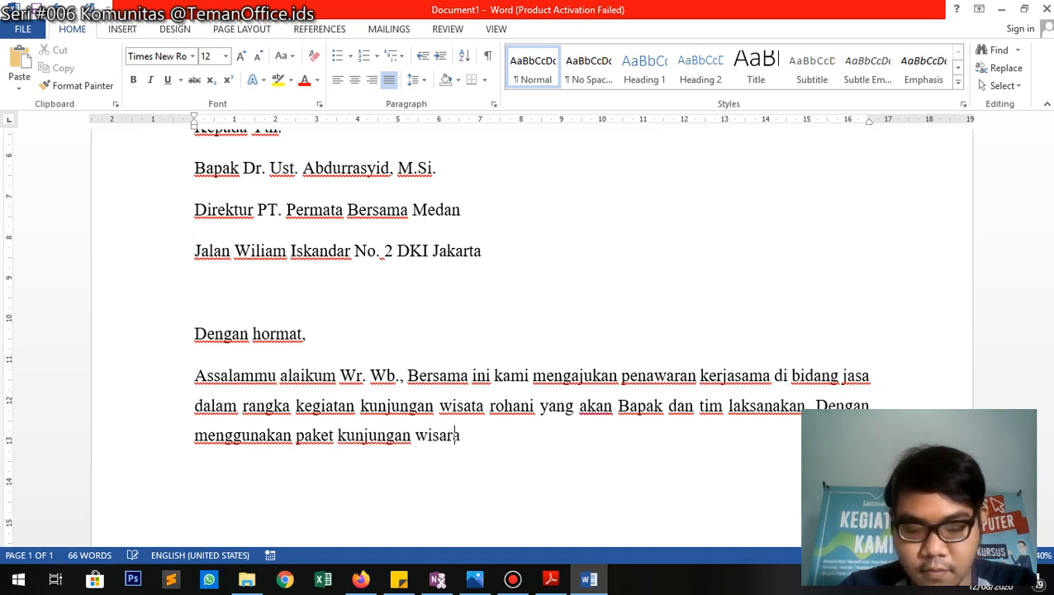
text( da)
key(BackSpace)
key(BackSpace)
key(BackSpace)
key(BackSpace)
key(BackSpace)
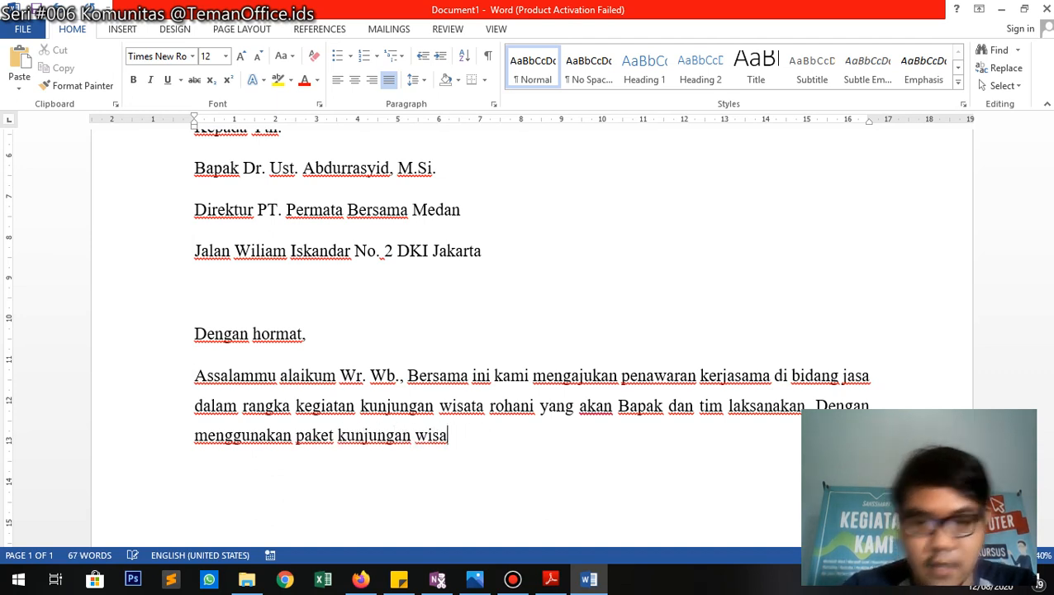
text(ta dari kam)
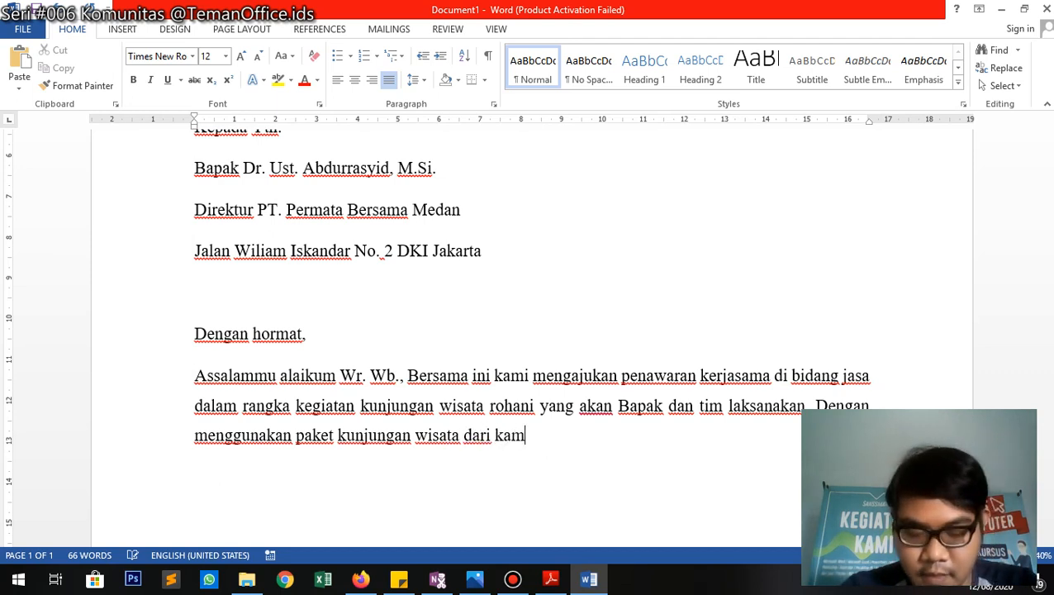
text(i, )
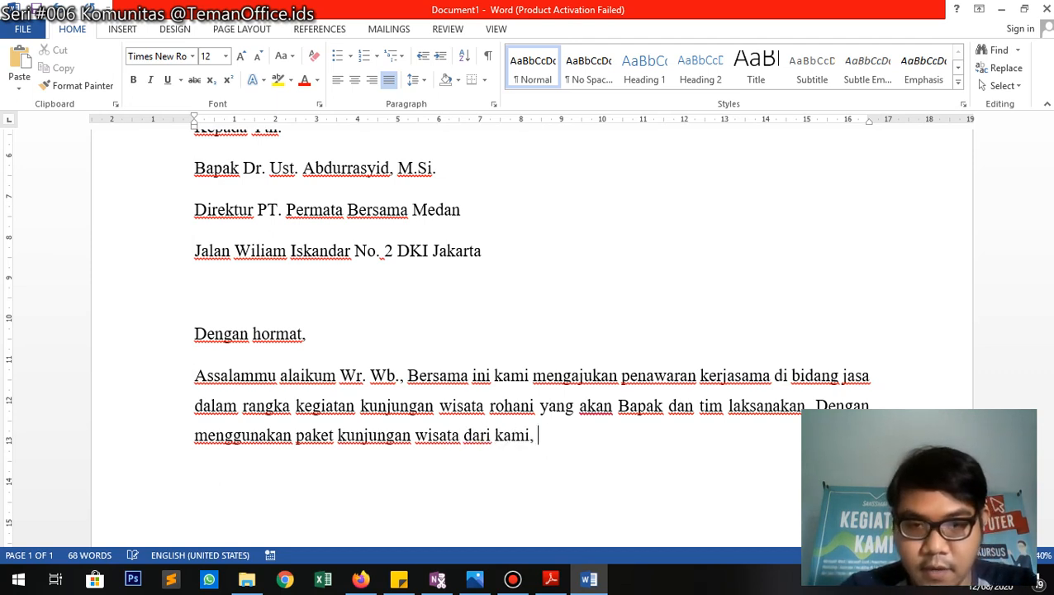
Complete the body paragraph with "Bapak dan tim akan mendapatkan keuntungan :".
text(Bapak dan tim a)
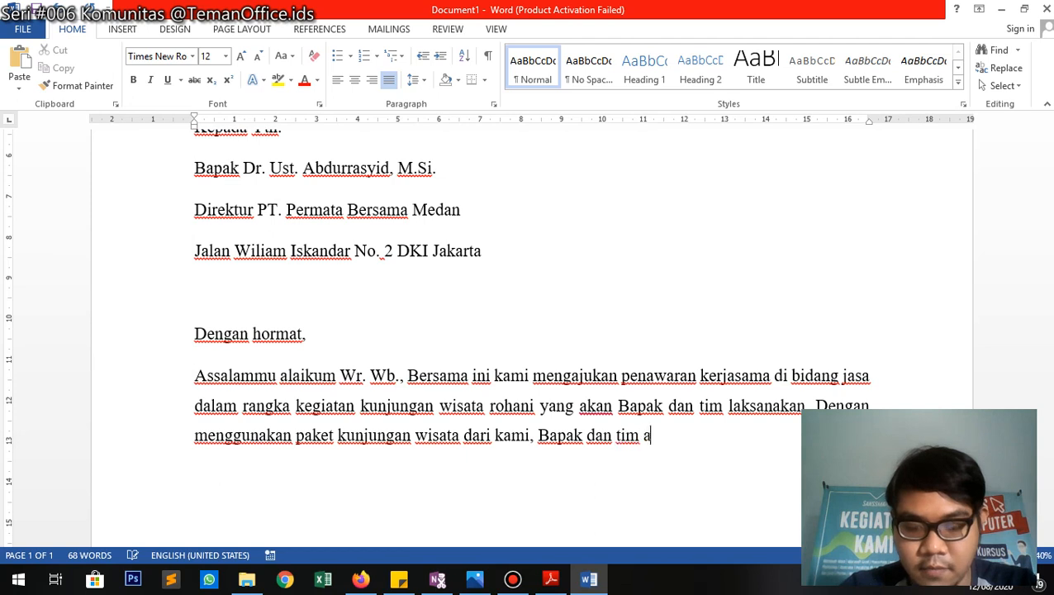
text(kan mendapa)
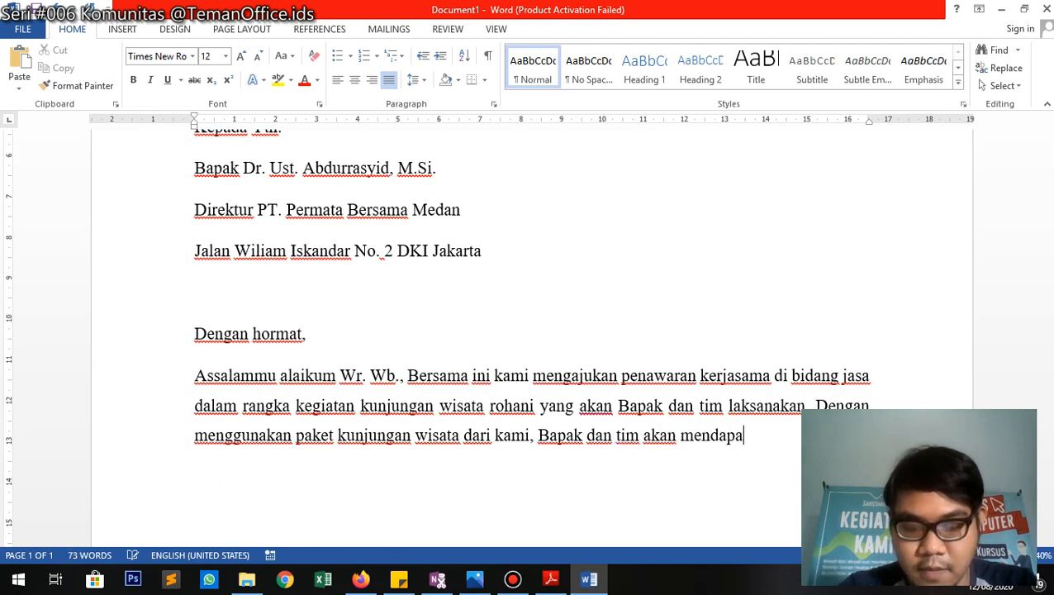
text(tkan)
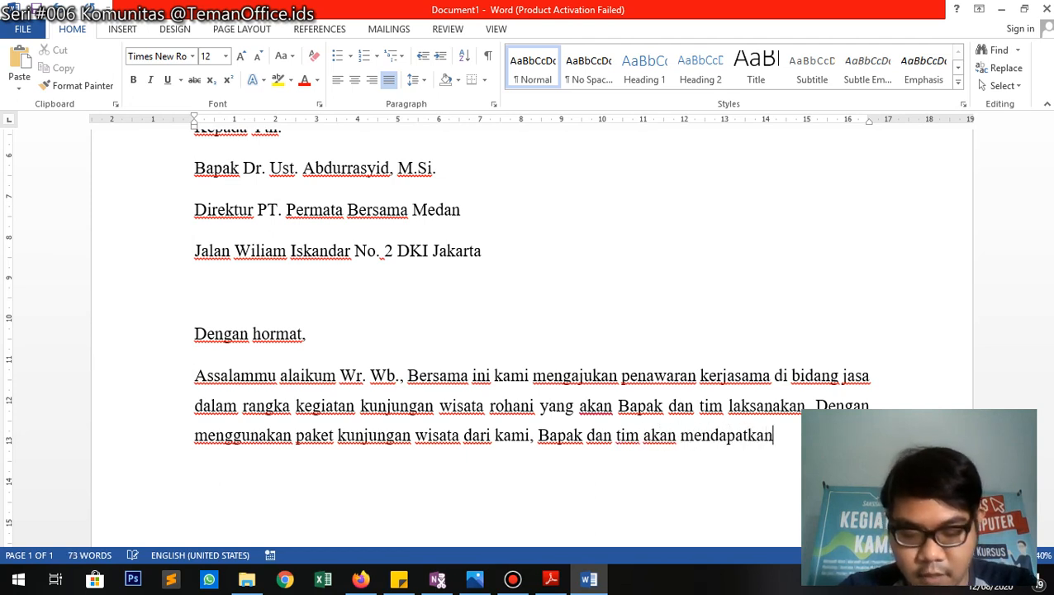
text( keu)
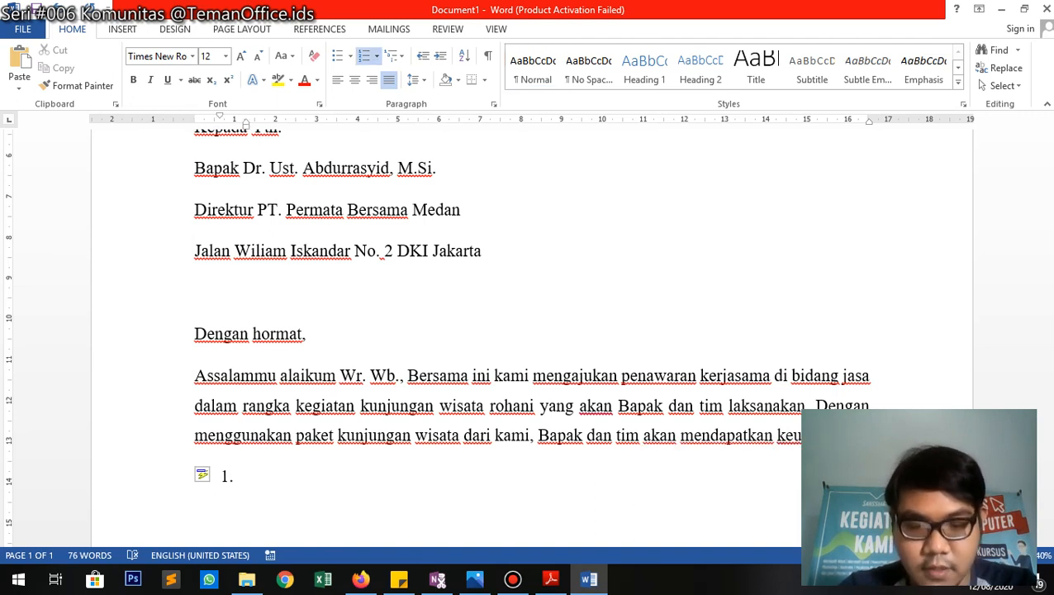
Enter "Tidak memerlukan survey lokasi;" as the first item of a numbered list below the paragraph.
text( Tidak memerlukan)
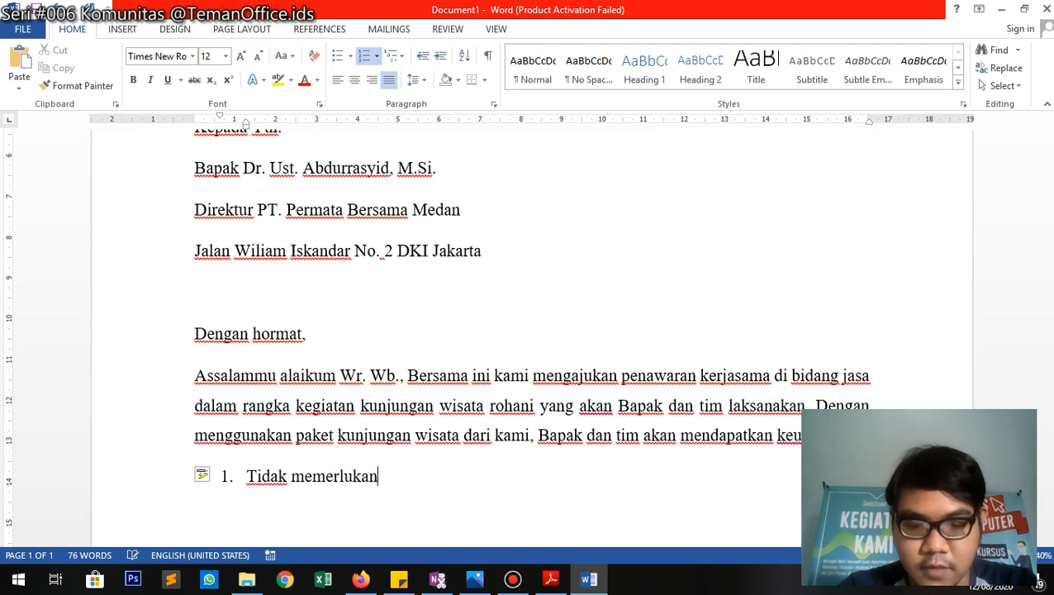
text( survey lokasi)
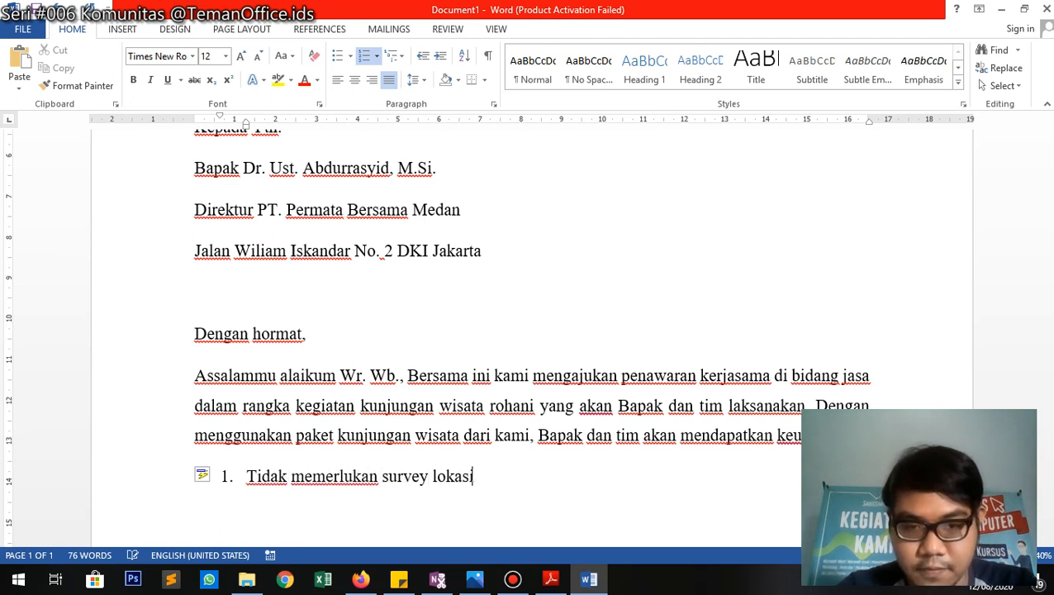
text(;)
key(Return)
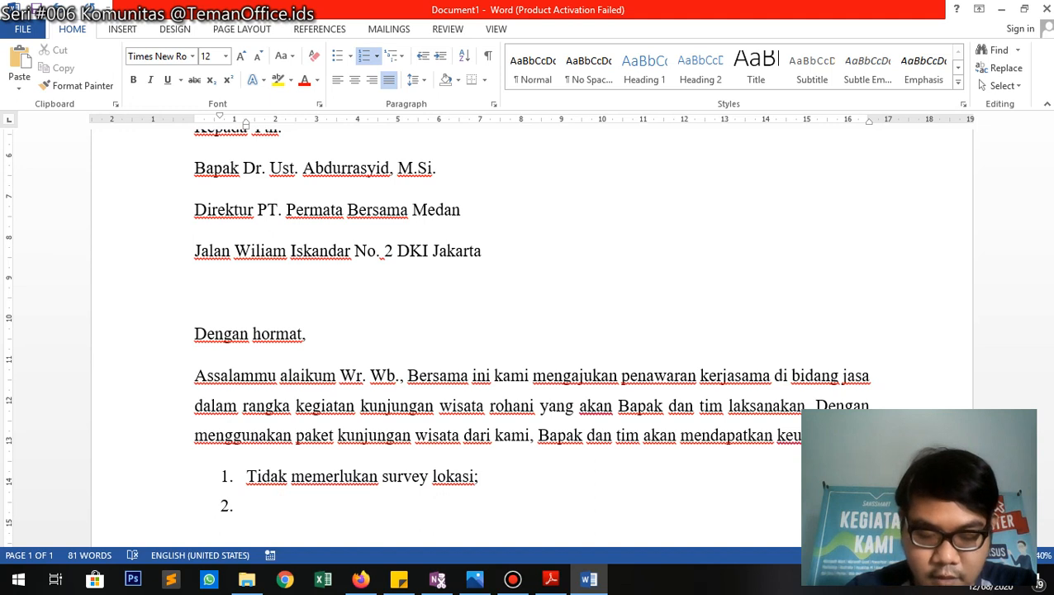
Enter the second list item "Tidak perlu melakukan pencarian kendaraan bus; dan" and end the line.
text(Tidak )
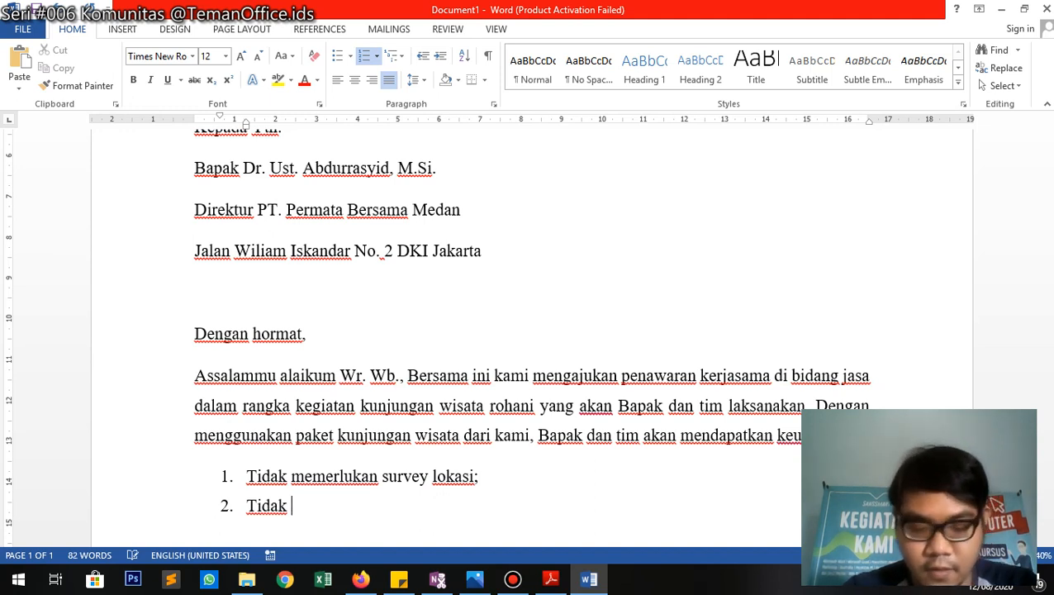
text(perlu melakukan )
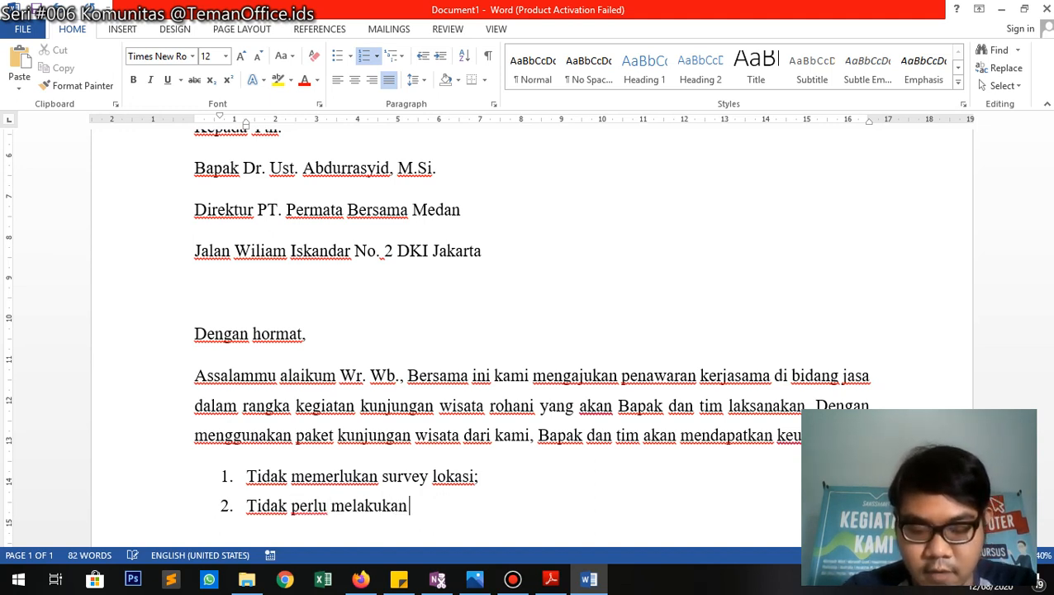
text(pencarian ke)
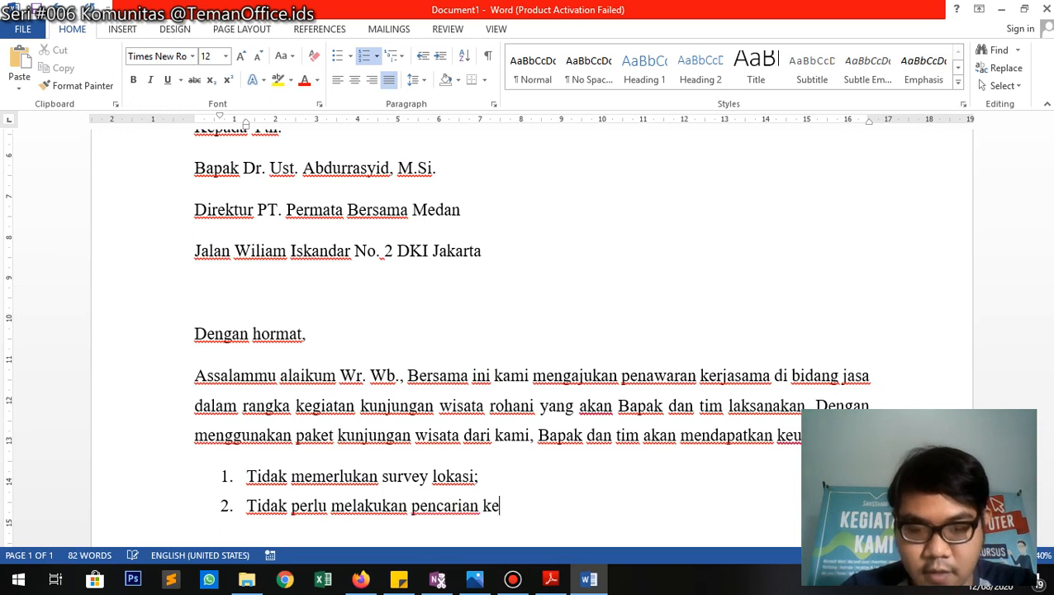
text(ndaraan bus)
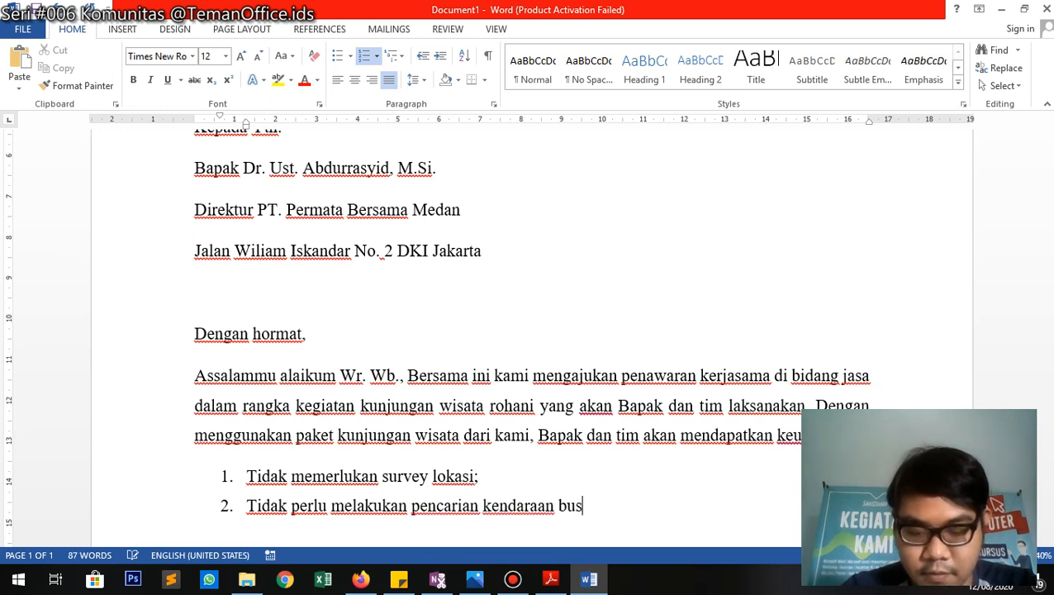
text(; dan)
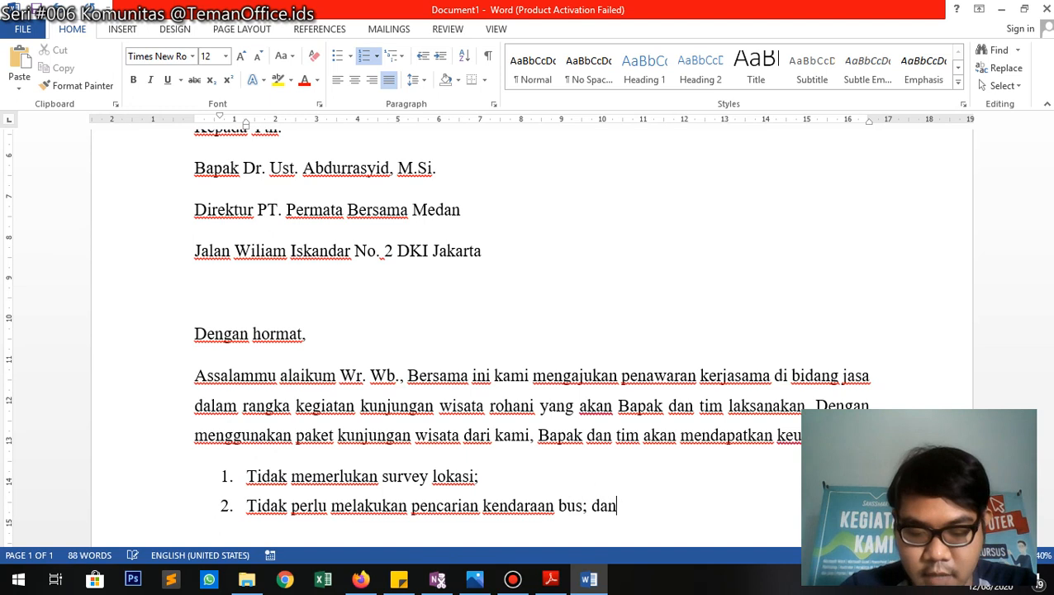
key(Return)
Enter the third list item "Pemandu disetiap armada bus siap membantu selama kegiatan wisata." and end the list with an unnumbered, unindented line.
text(Pemand)
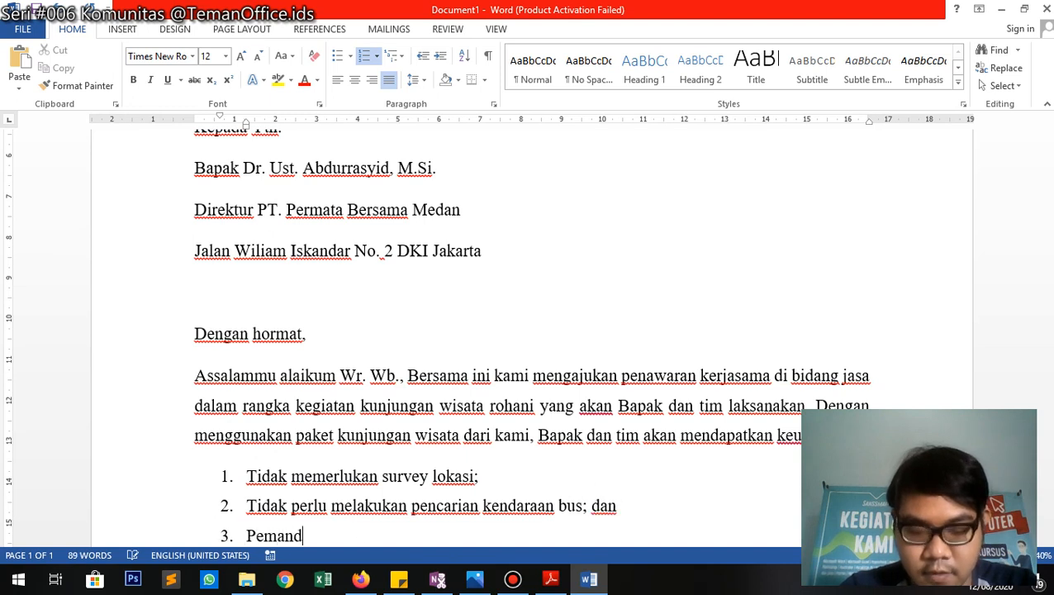
text(u disetiap a)
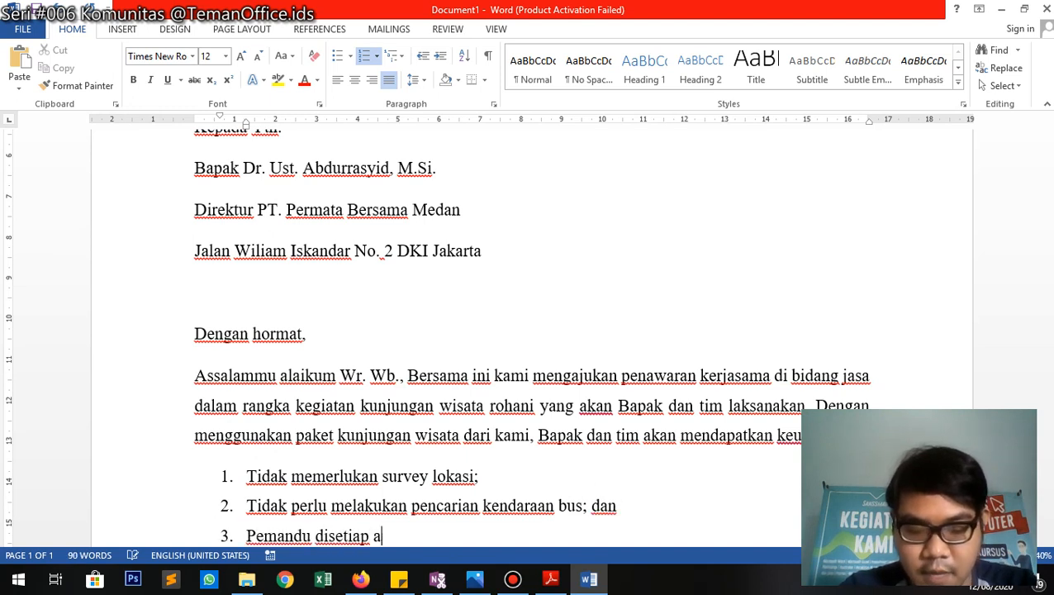
text(rmada bus si)
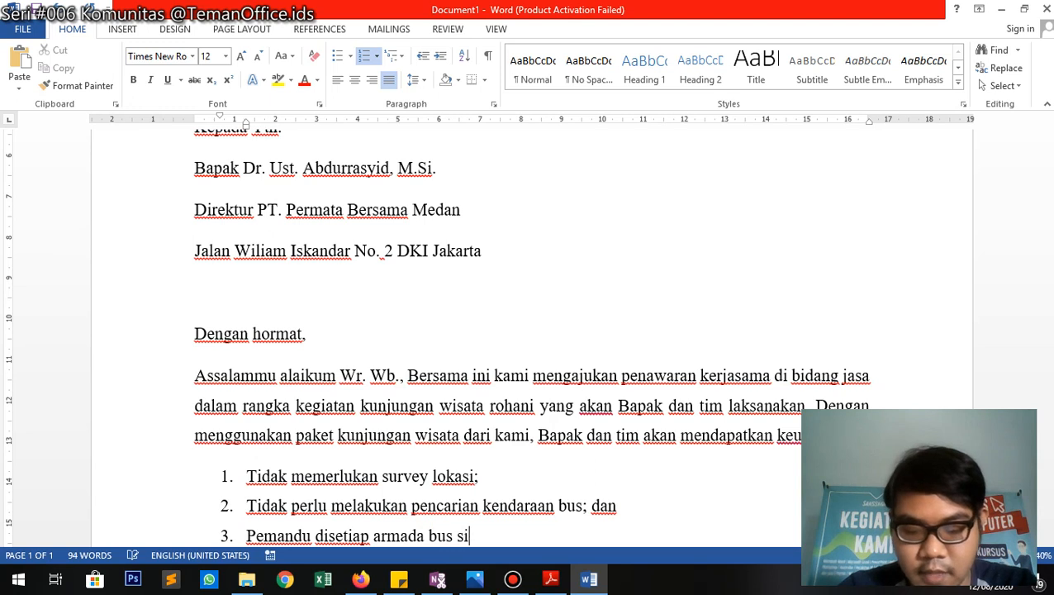
text(ap membantu sela)
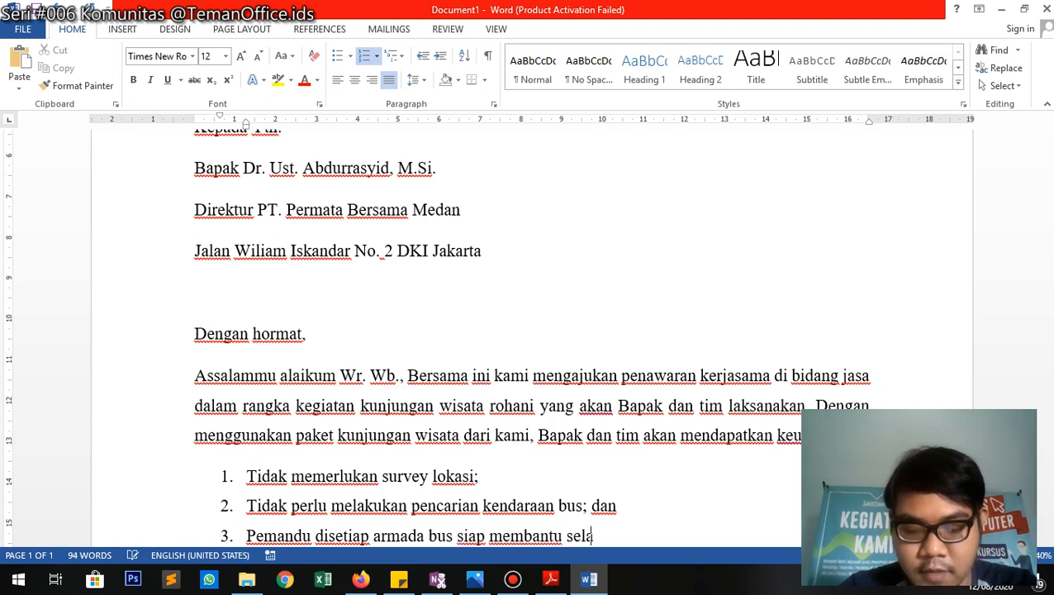
text(ma kegiatan wisata)
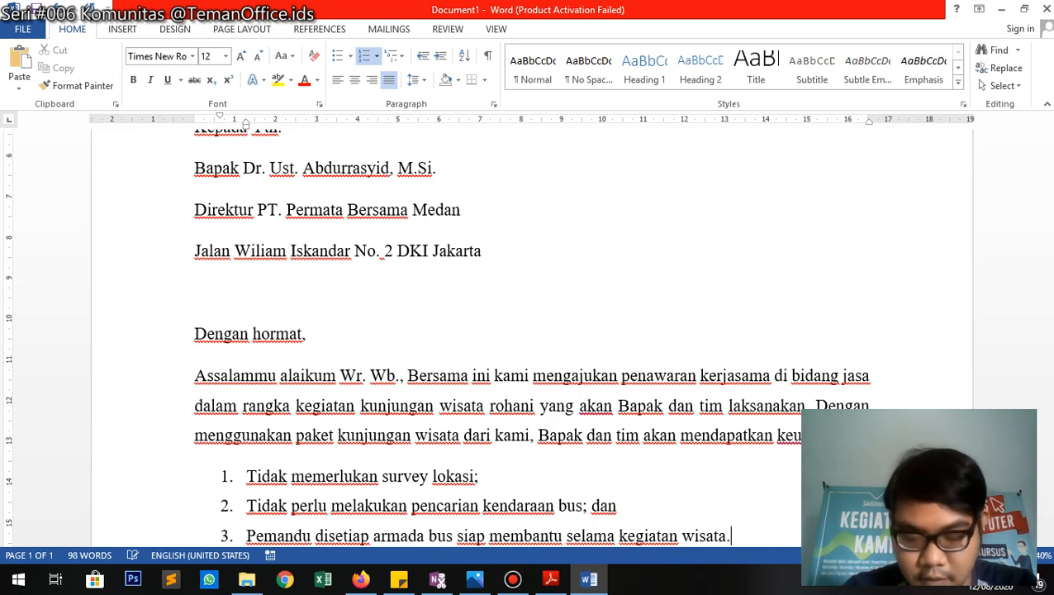
text(.)
key(Return)
key(BackSpace)
key(BackSpace)
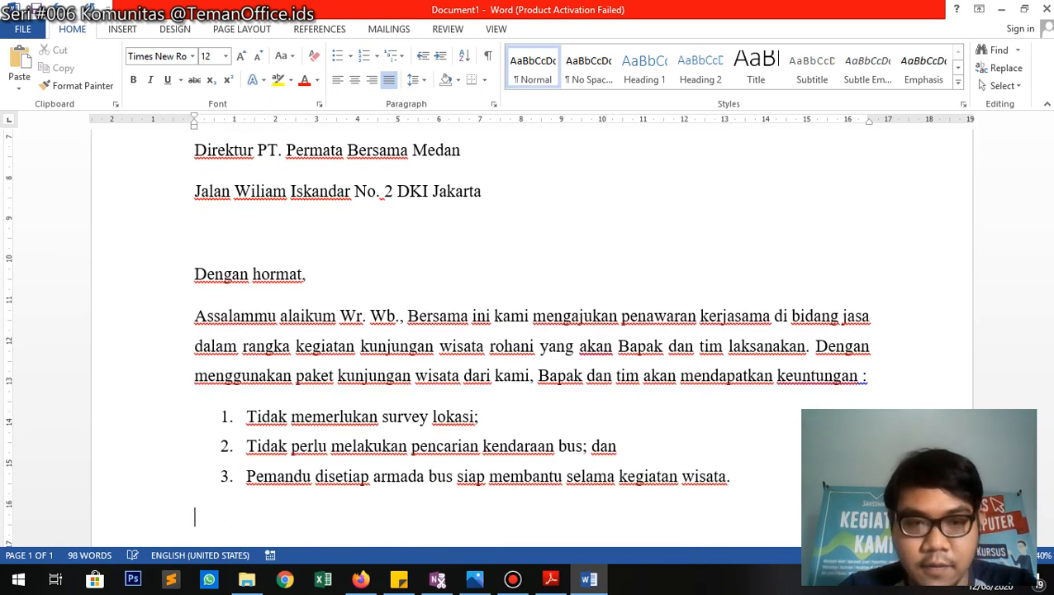
Start the closing paragraph below the list with "Dengan adanya paket yang kami suguhkan semoga bisa memberikan harapan,".
text(Dengan ada)
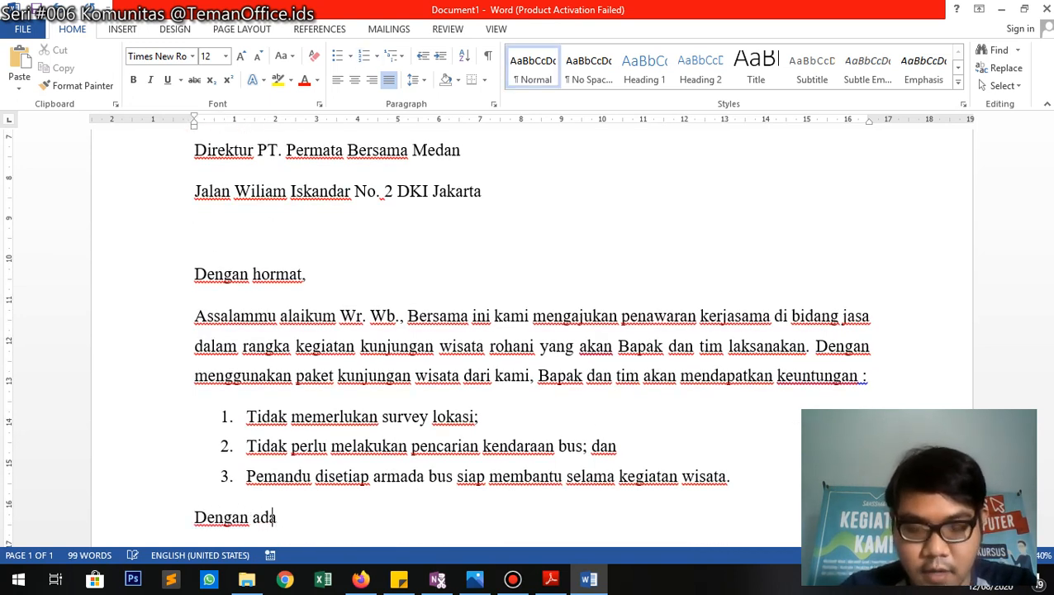
text(nya paket sy)
key(BackSpace)
key(BackSpace)
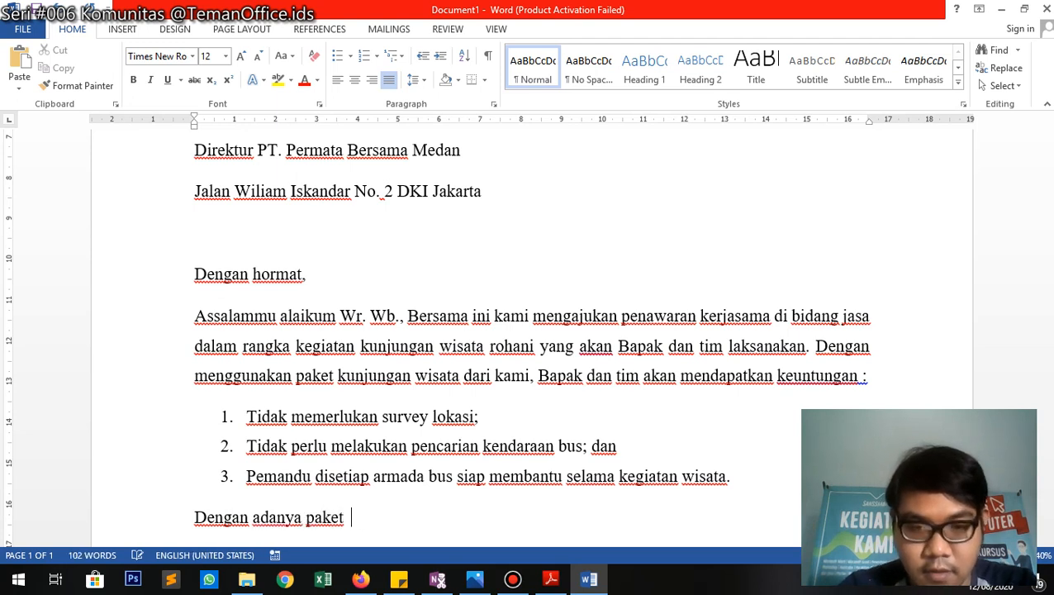
text(yang kami sug)
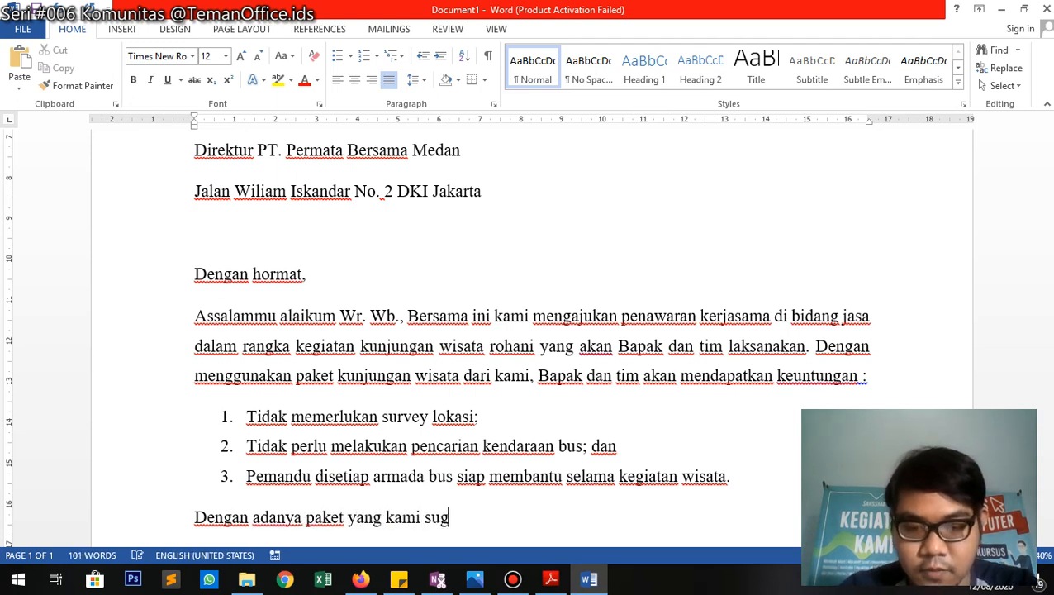
text(uhkan s)
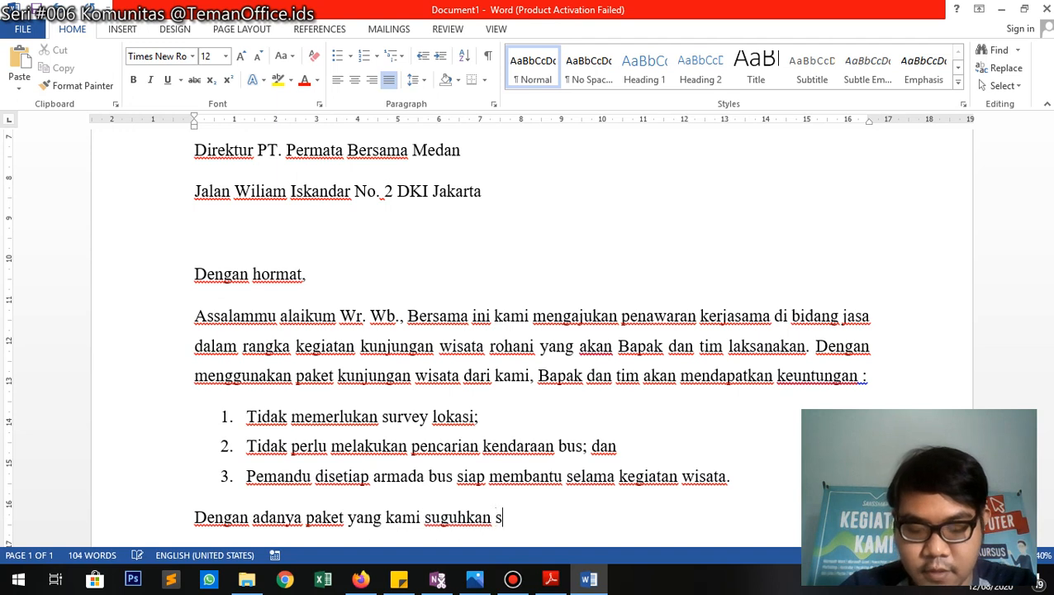
text(emoga bisa membe)
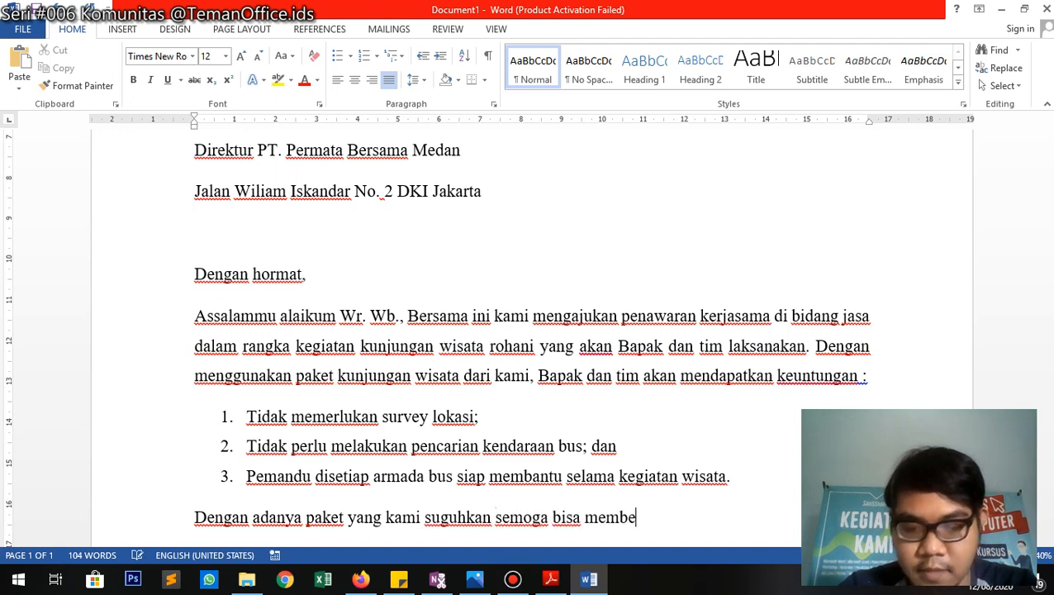
text(rikan harapan,)
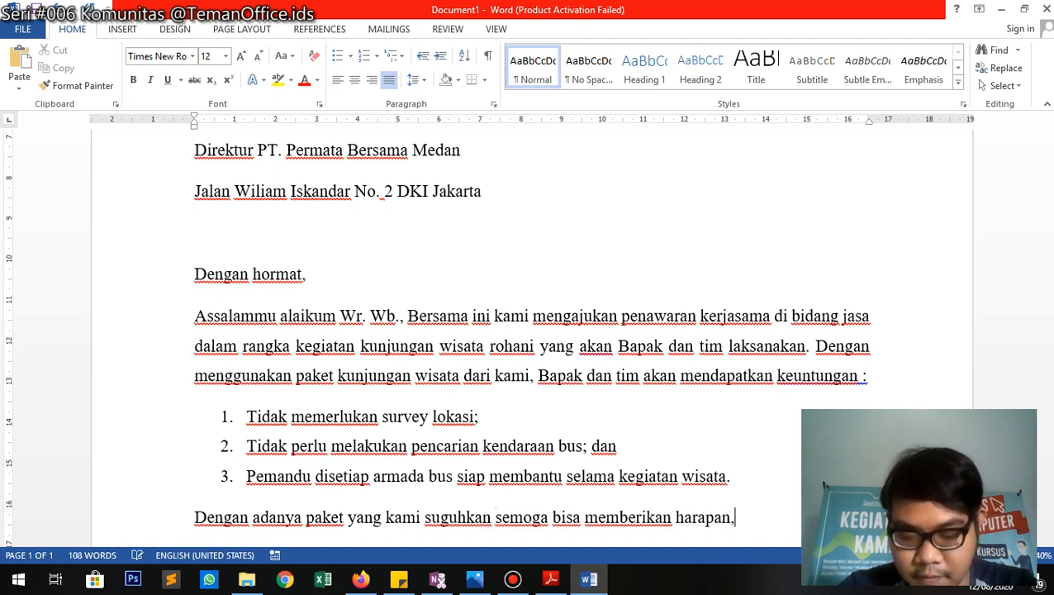
Continue the closing paragraph with "agar kegiatan tersebut dapat terlaksana dengan baik,".
text( agar keg)
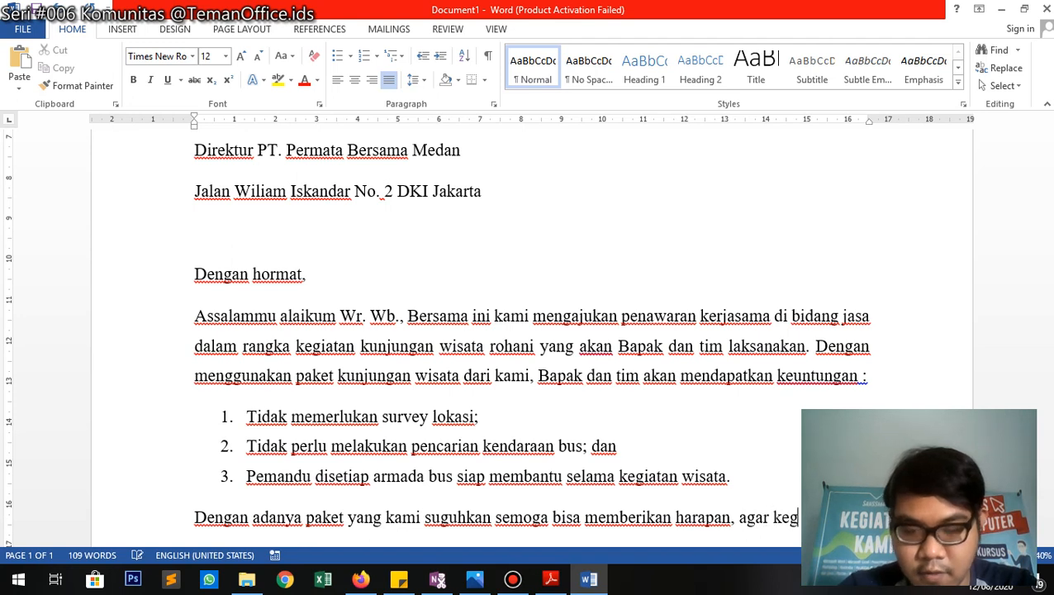
text(i)
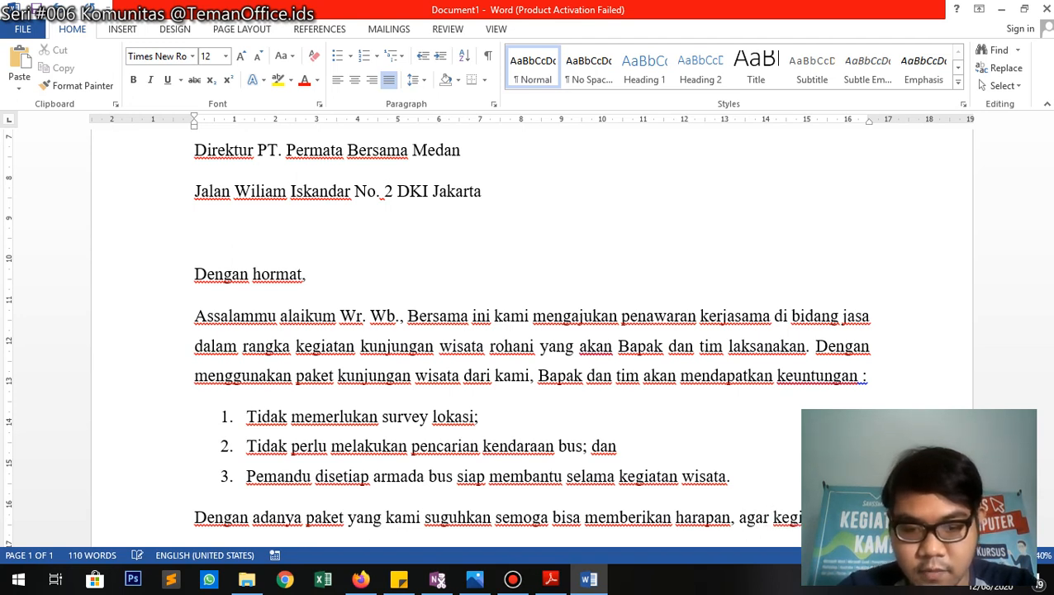
text(atan tersebut dapat terlaksanak)
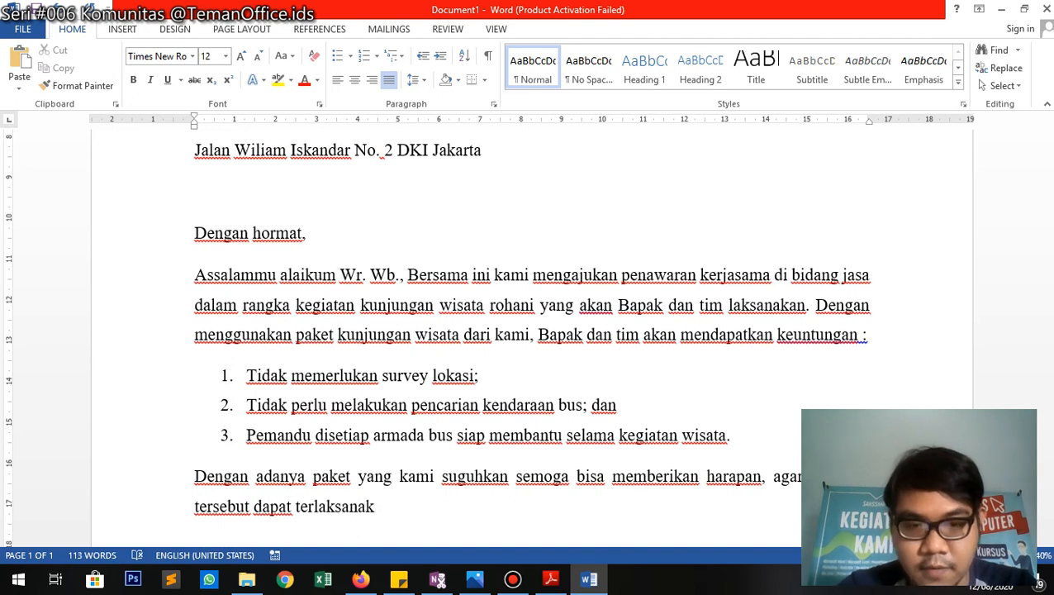
key(BackSpace)
text(d)
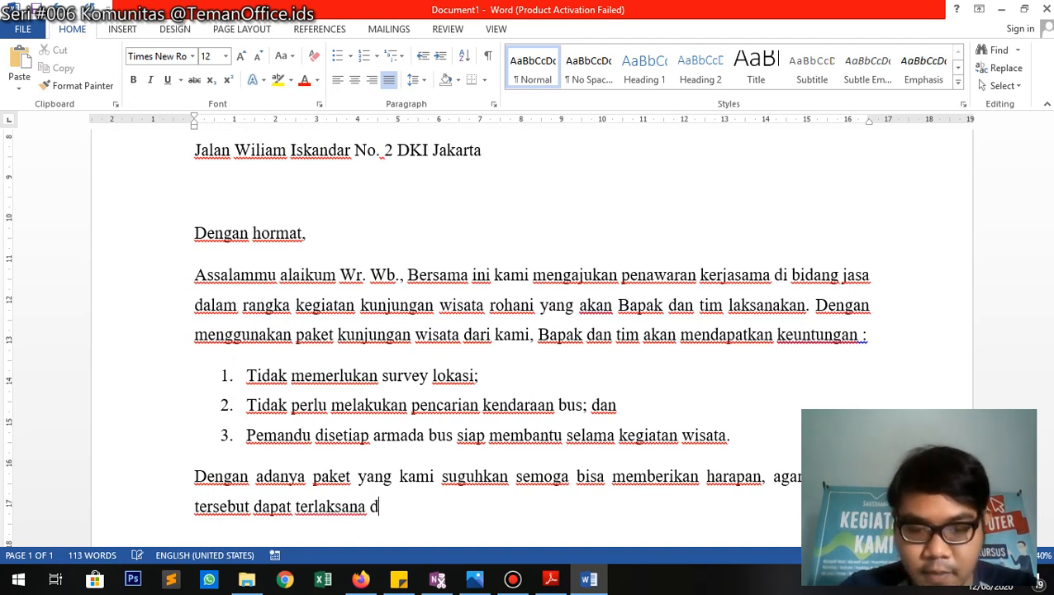
text(engan baik,)
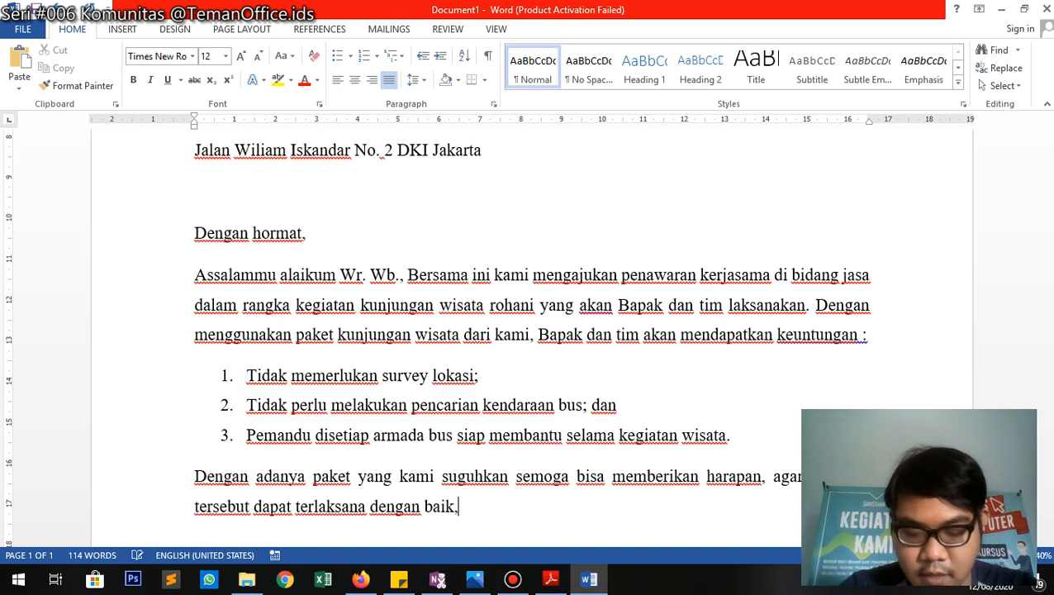
Continue the closing paragraph with "efektif, efisien, dan professional." to end its first sentence.
text( efektif, e)
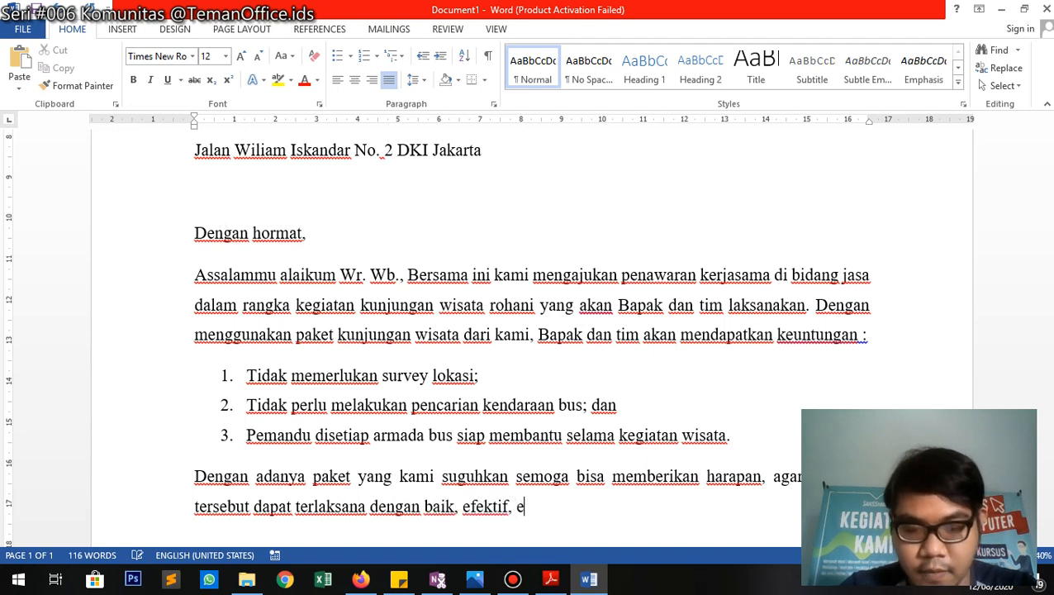
text(fisien, dan p)
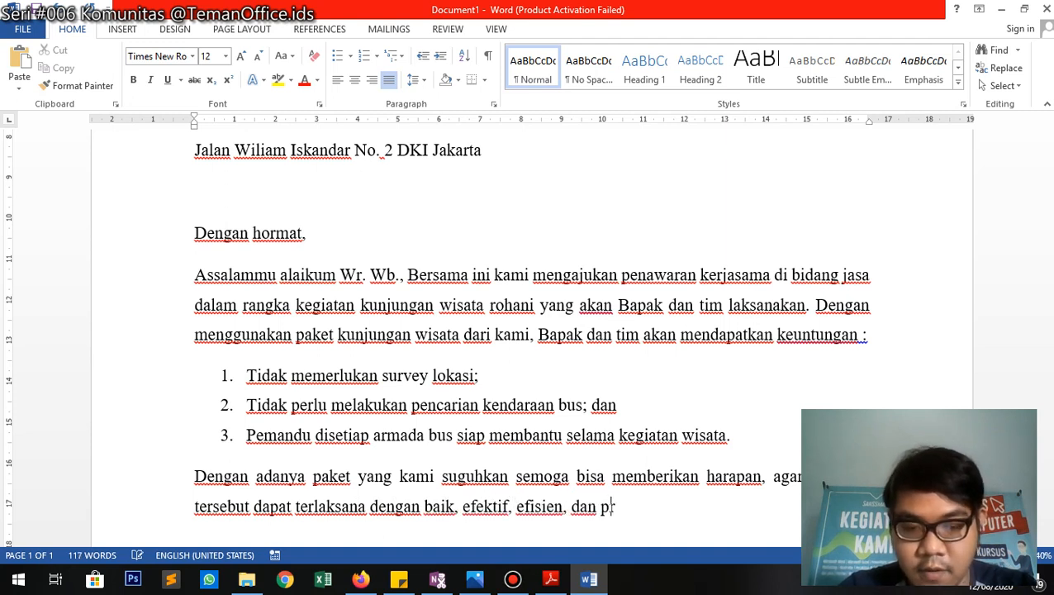
text(rofesional. B)
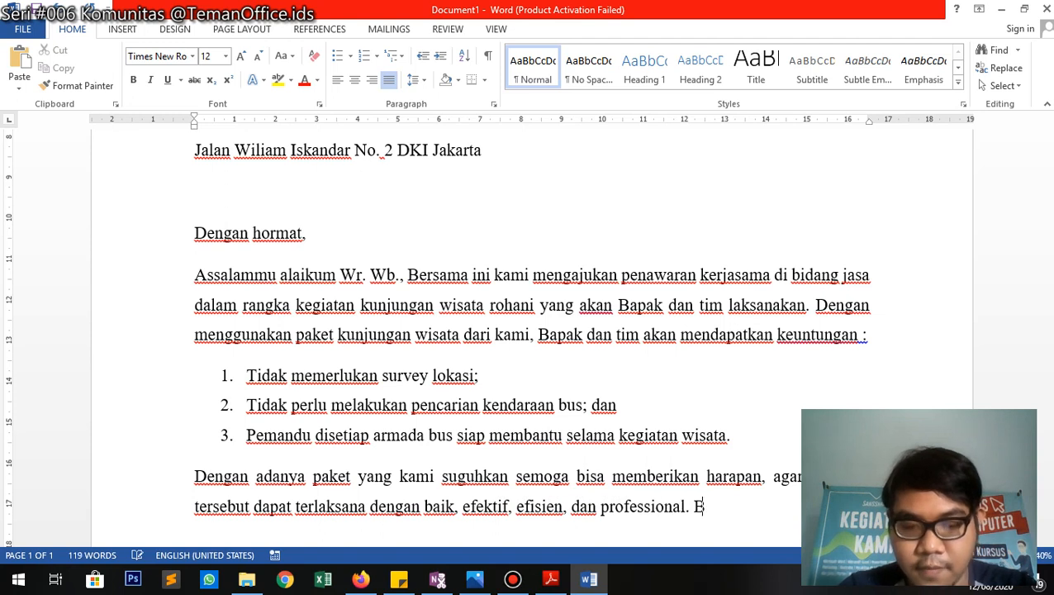
Add the start of the second sentence to the closing paragraph: "Besar harapan kami, semoga Bapak dapat bekerja sama".
text(esar harapan)
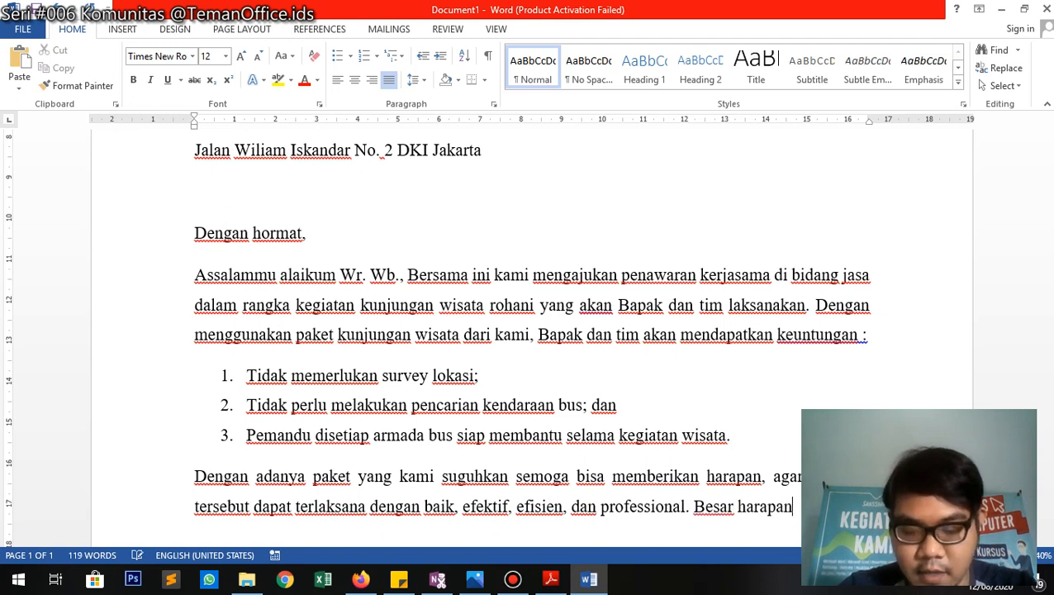
text( ka)
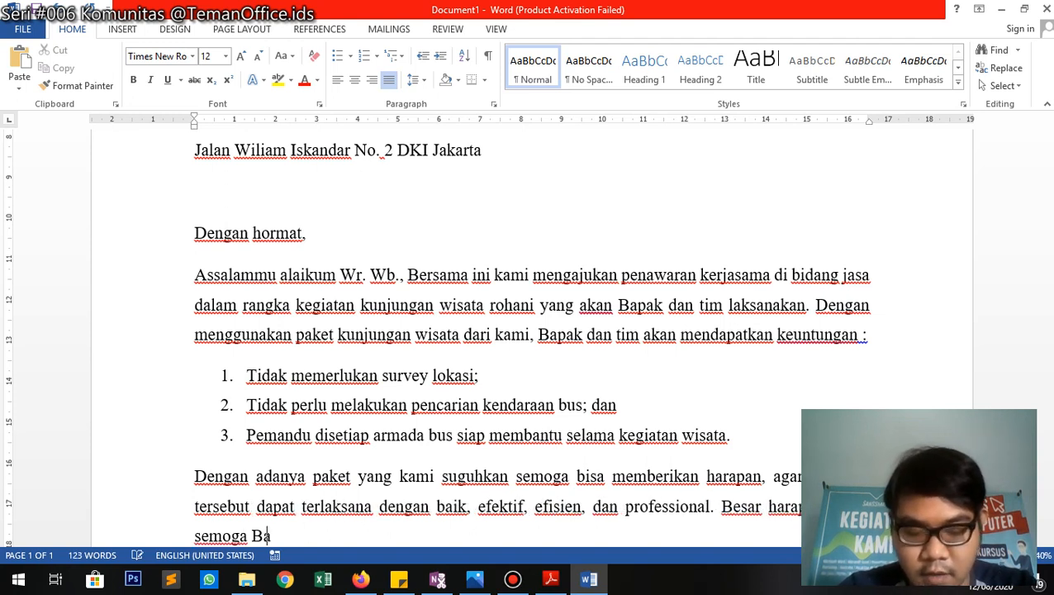
text(mi semoga Bapak dapat bekerjasa d)
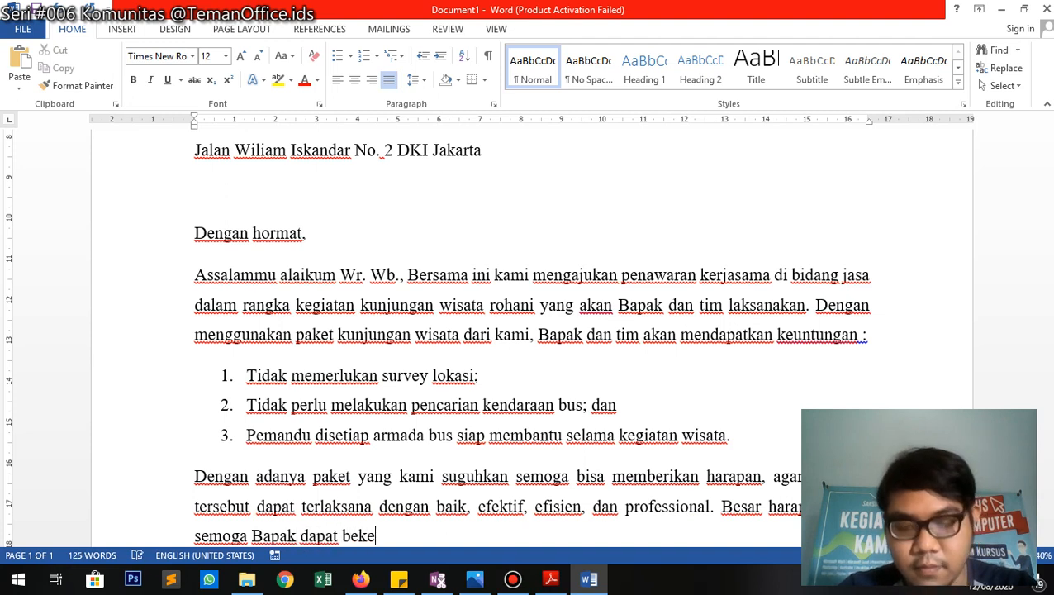
key(BackSpace)
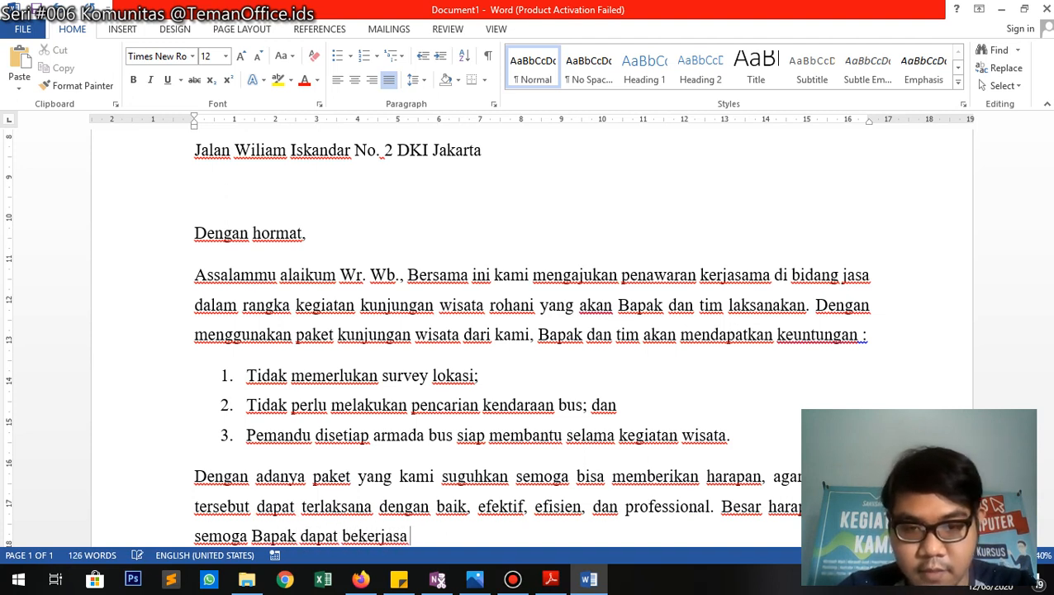
key(BackSpace)
key(BackSpace)
key(BackSpace)
text(sama dnga)
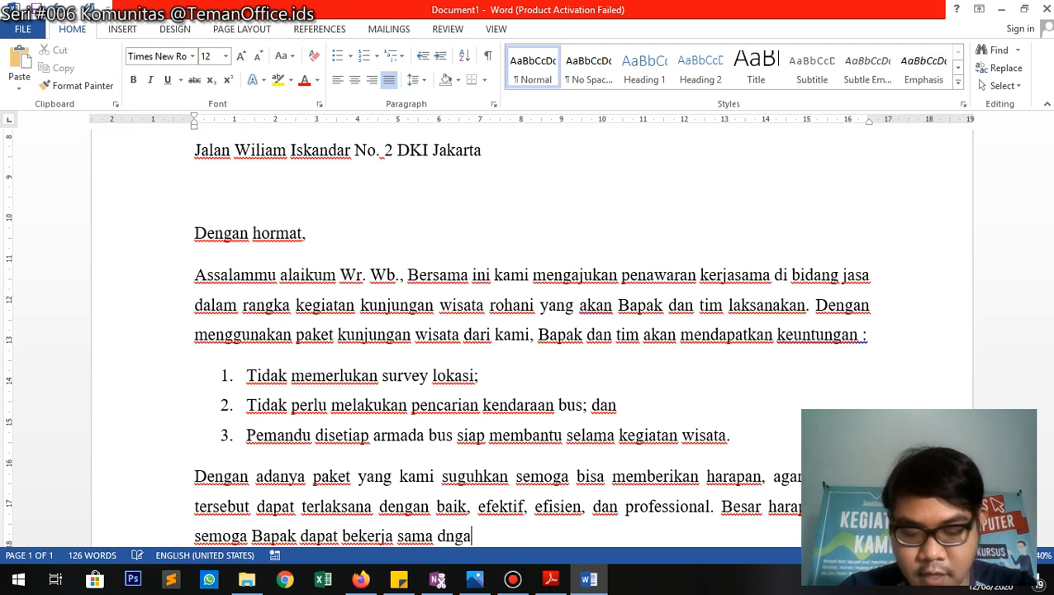
Complete the closing paragraph's second sentence with "dngan kami sesuai dengan kesepakatan yang telah dilakukan.".
text(n kami sesuai)
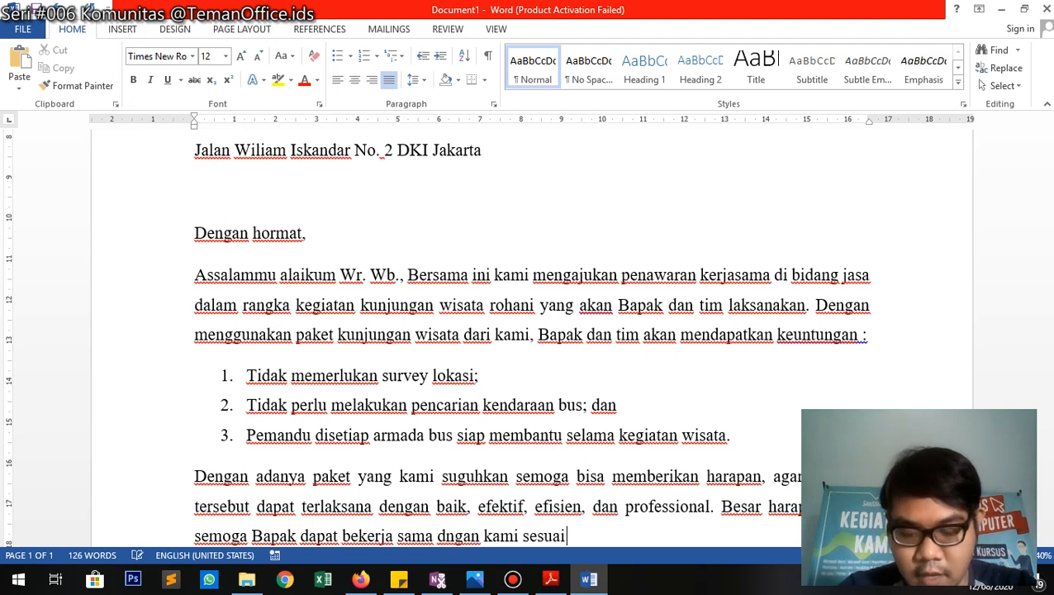
text( dengan kesepaka)
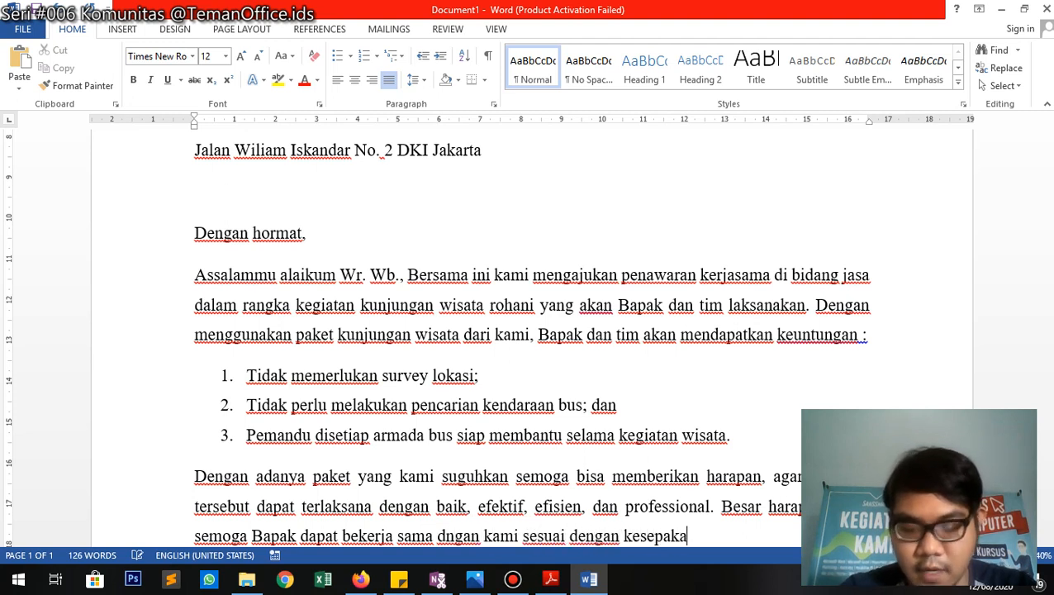
text(tan yang telah )
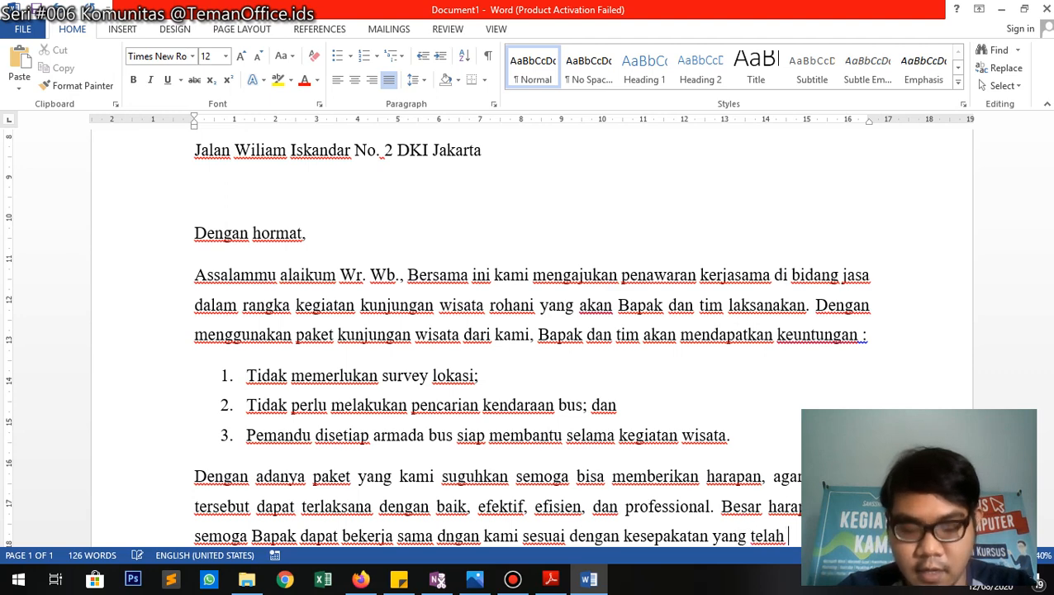
text(diD)
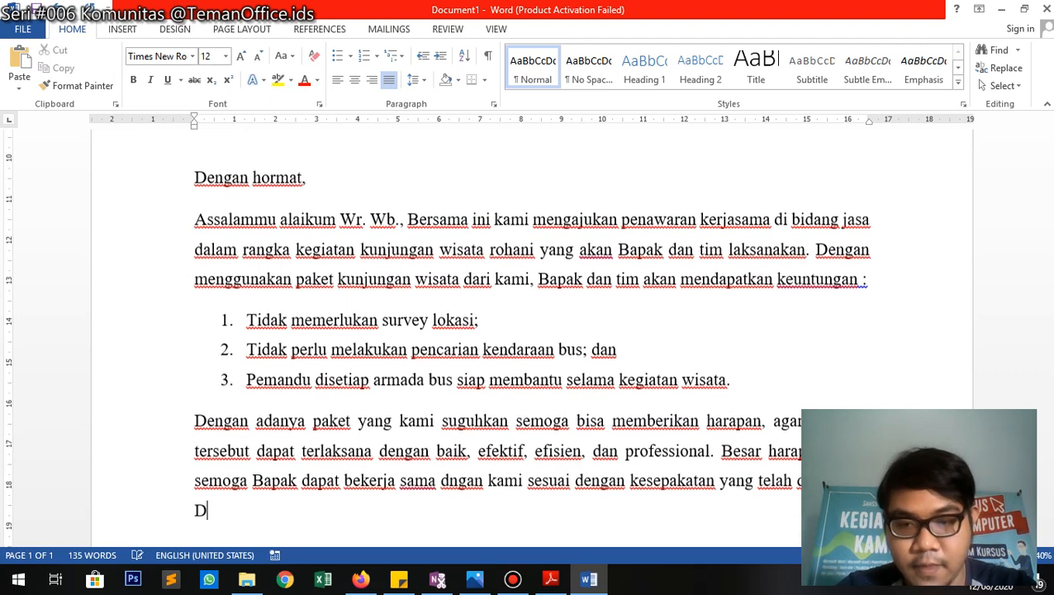
Finish the closing paragraph with "Demikian yang dapat kami sampaikan, atas kerjasamanya kami ucapkan terima kasih. Wassalammu alaikum, Wr. Wb.".
text(emikain)
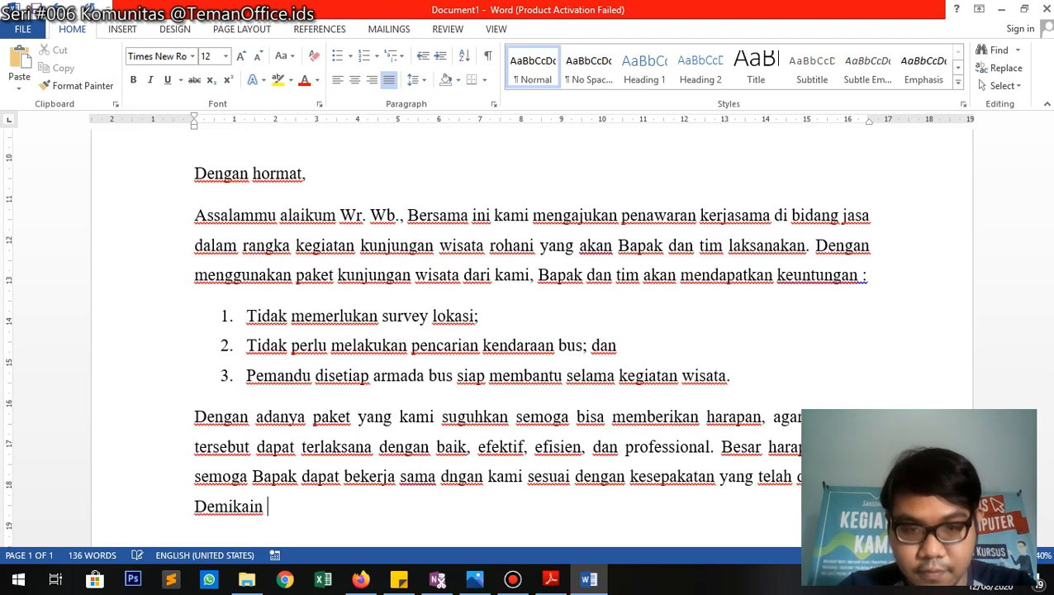
key(BackSpace)
key(BackSpace)
key(BackSpace)
key(BackSpace)
text(ian )
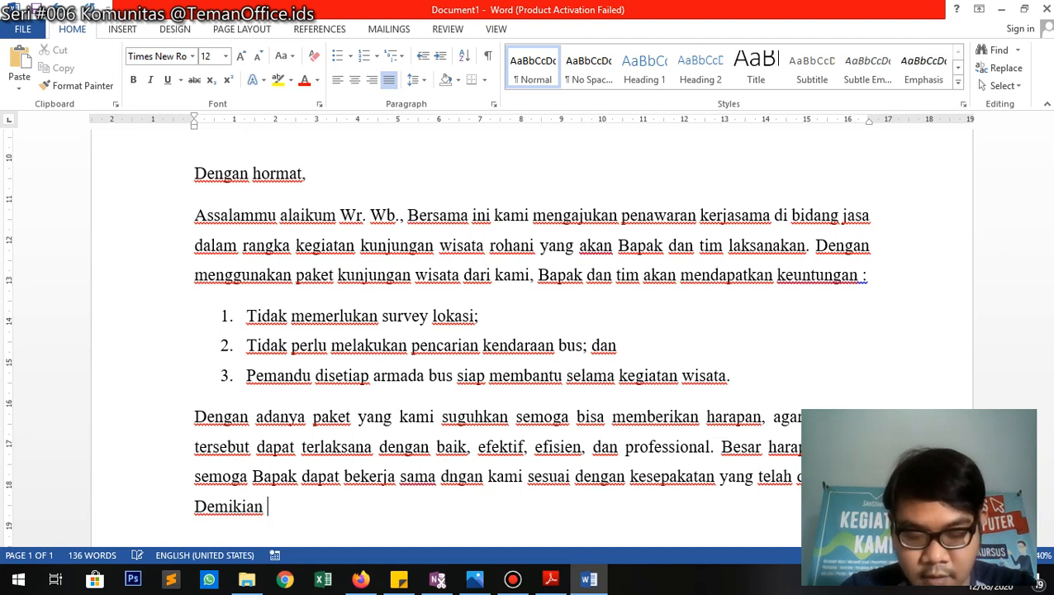
text(yang dapat kam)
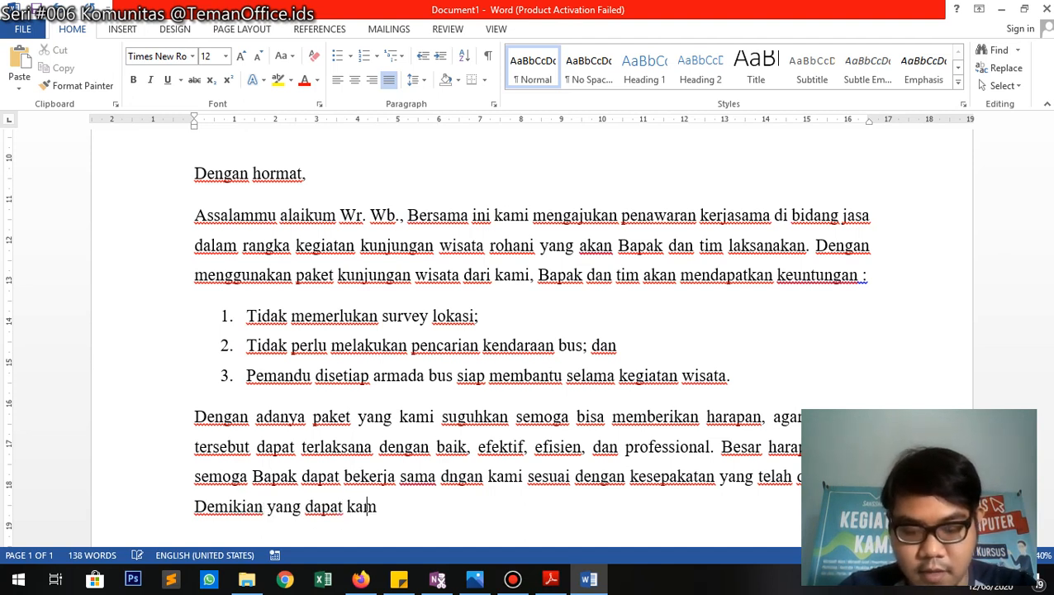
text(i sampaikan, atas kerjas)
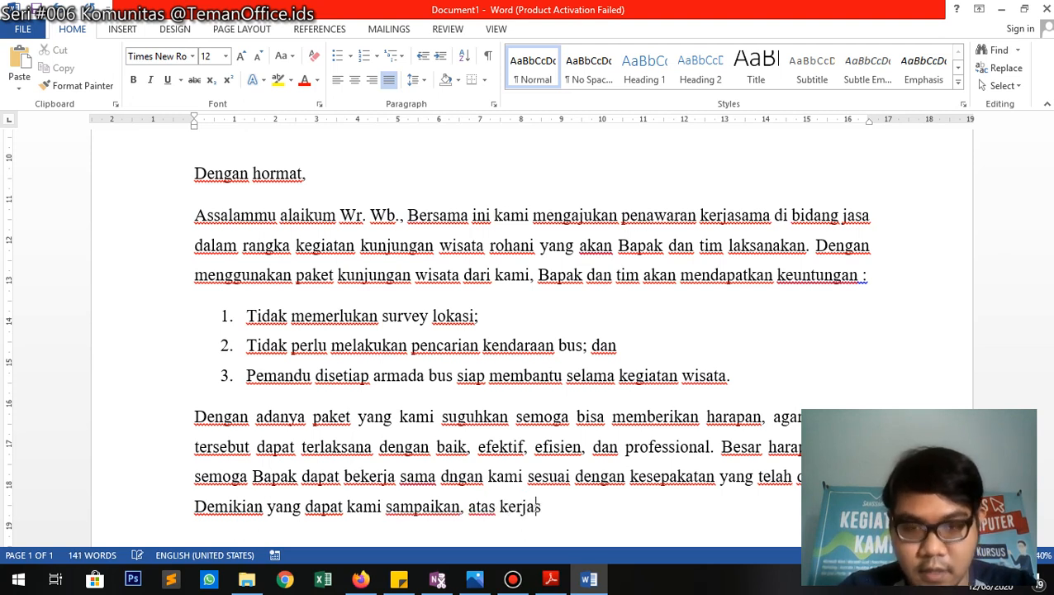
text(amanya kami ucapkan terima kasih. W)
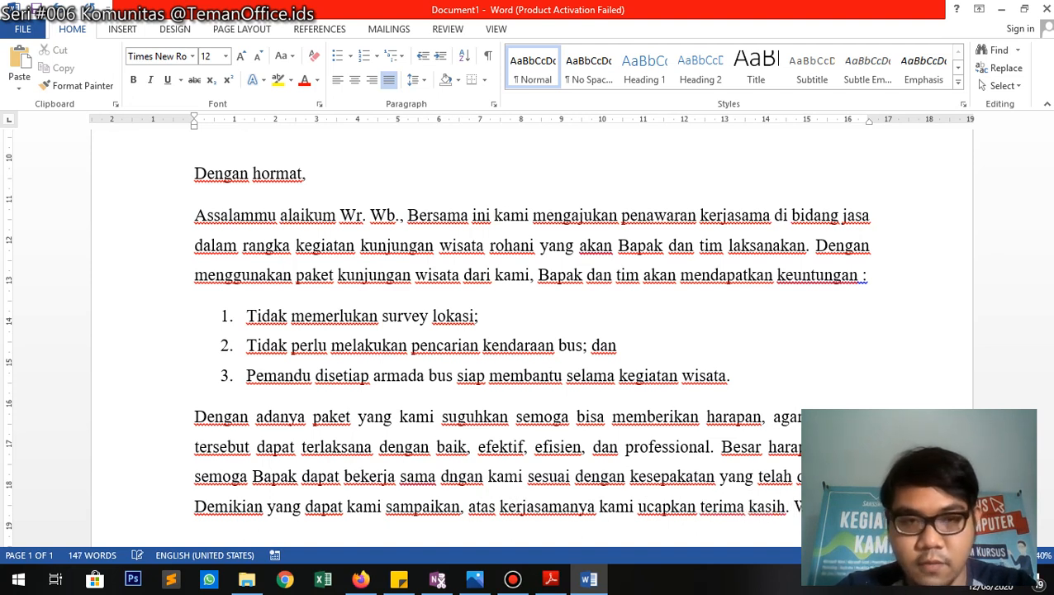
text(mmu alaikum, Wr. Wb.)
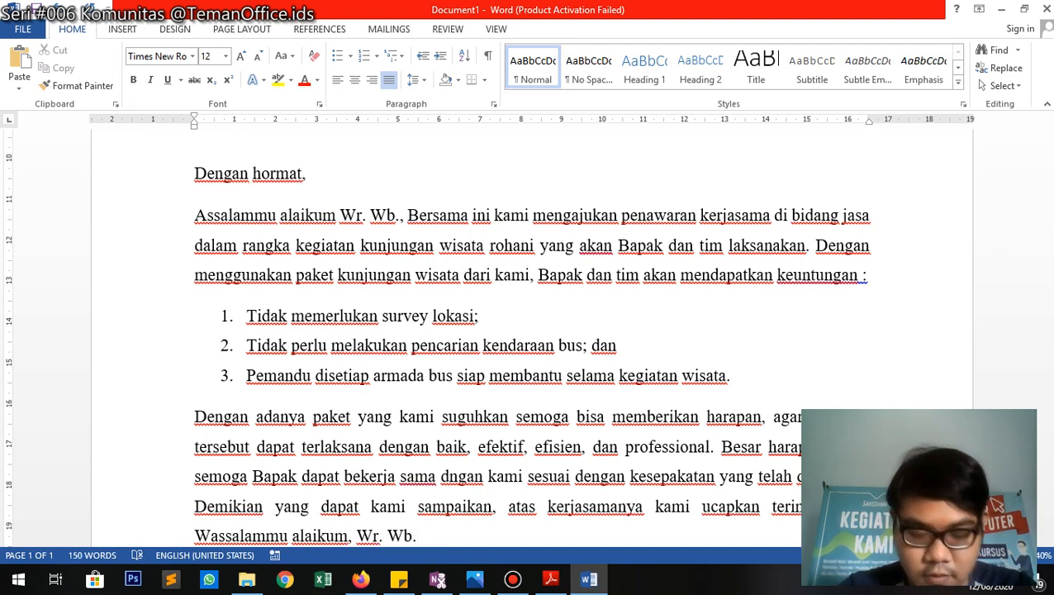
Add the signature block below an empty line: "Hormat Kami,", blank lines for the signature, the signatory's full name and "Manager Marketing" beneath it.
key(Return)
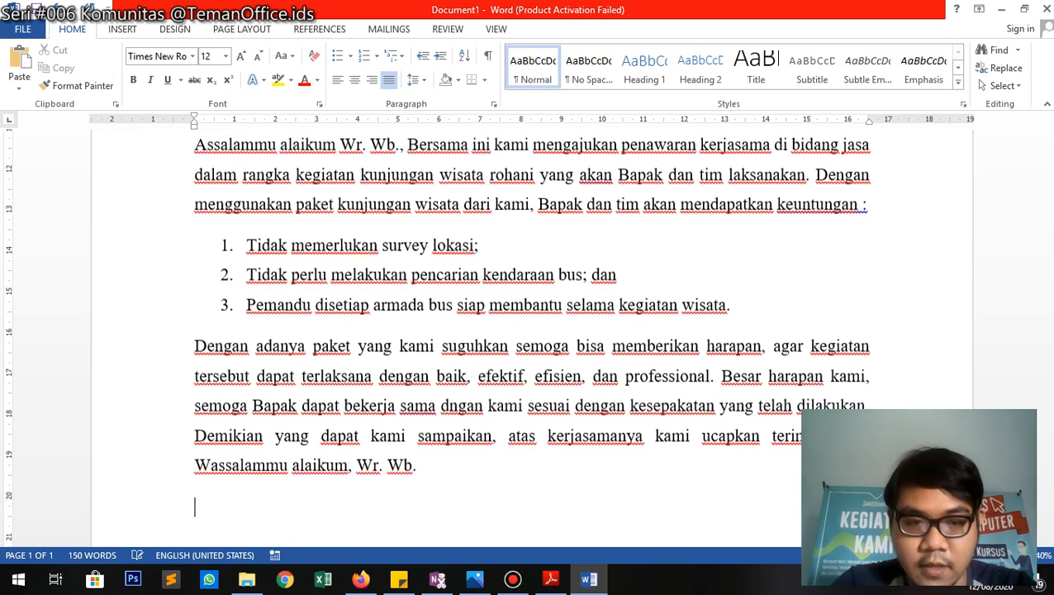
key(Return)
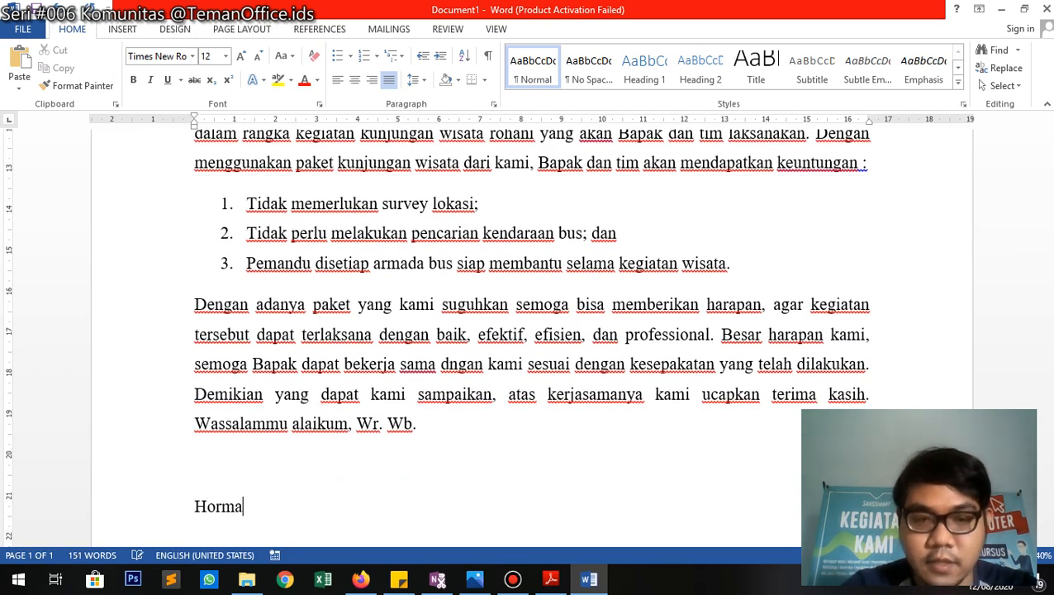
text(Hormat Kami,)
key(Return)
key(Return)
key(Return)
key(Return)
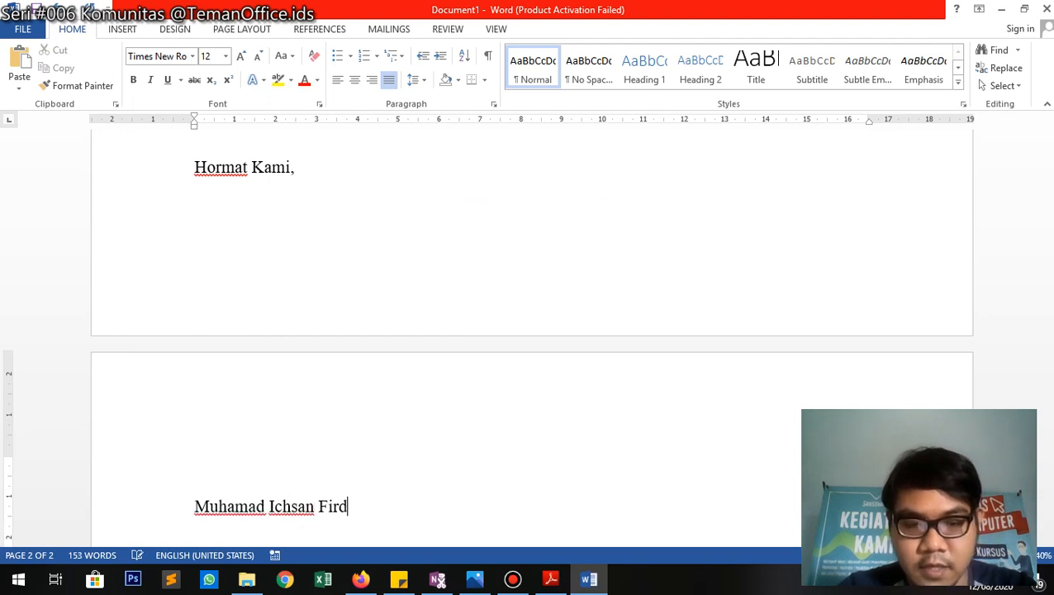
key(Return)
text(Manager Marketing)
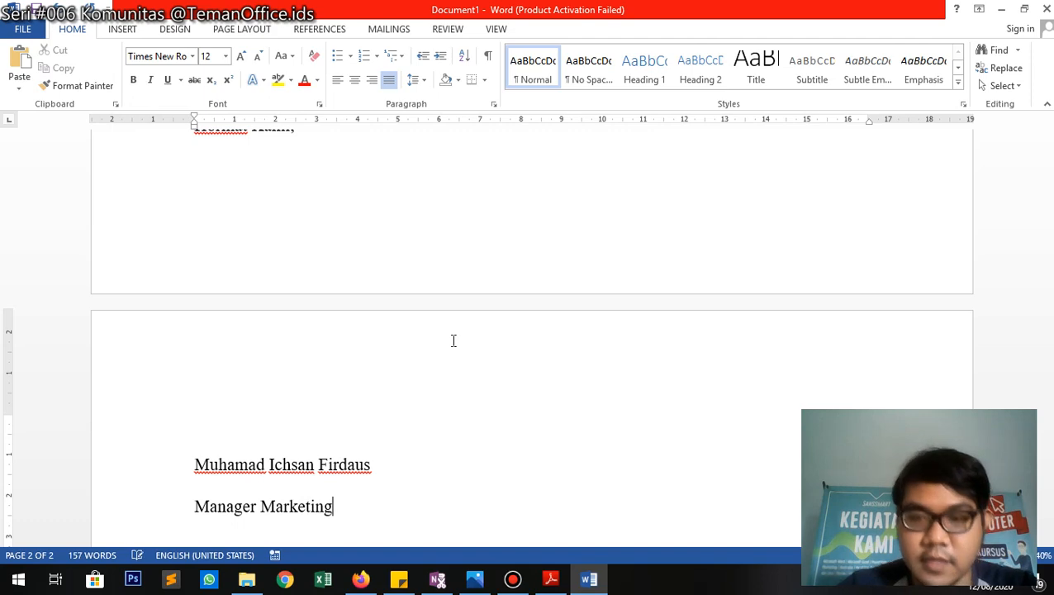
Switch to the assignment PDF in Adobe Reader and review the task instructions on page 1.
scroll(454, 340, up, 15)
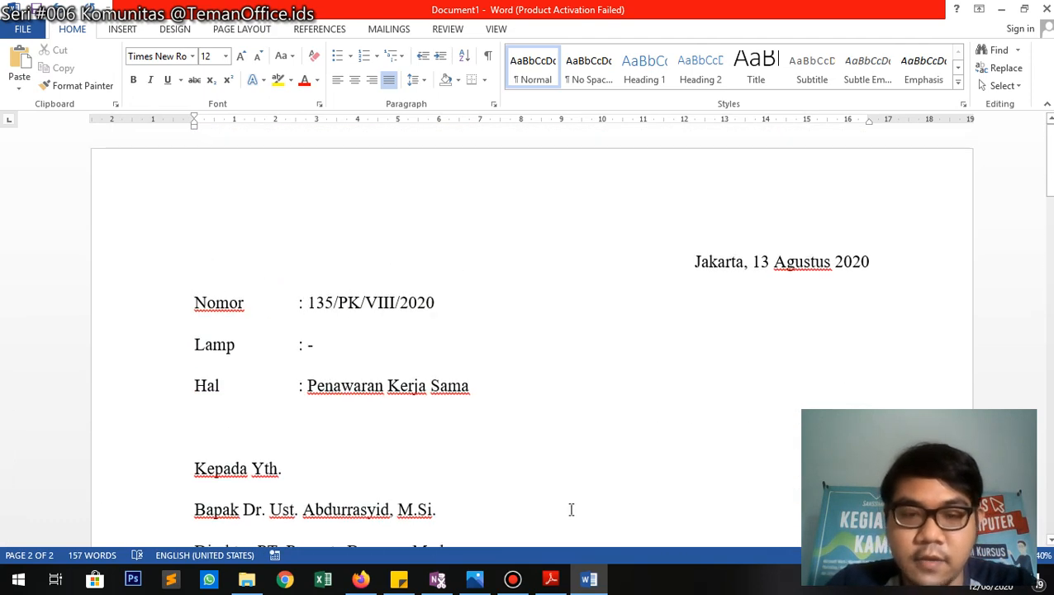
click(552, 580)
scroll(487, 381, down, 1)
scroll(486, 379, up, 10)
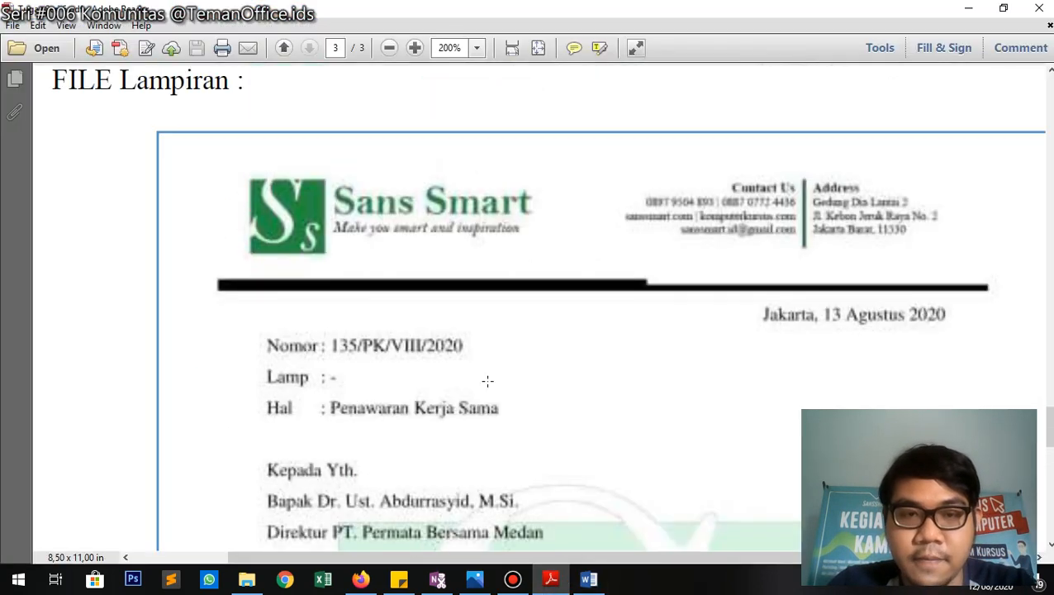
scroll(486, 379, up, 15)
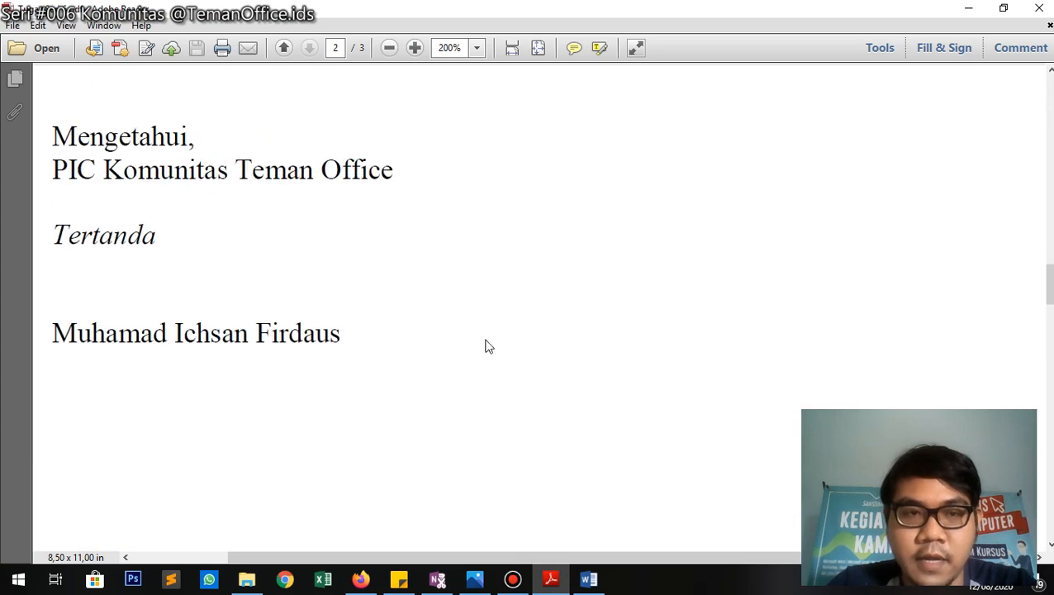
scroll(485, 291, up, 15)
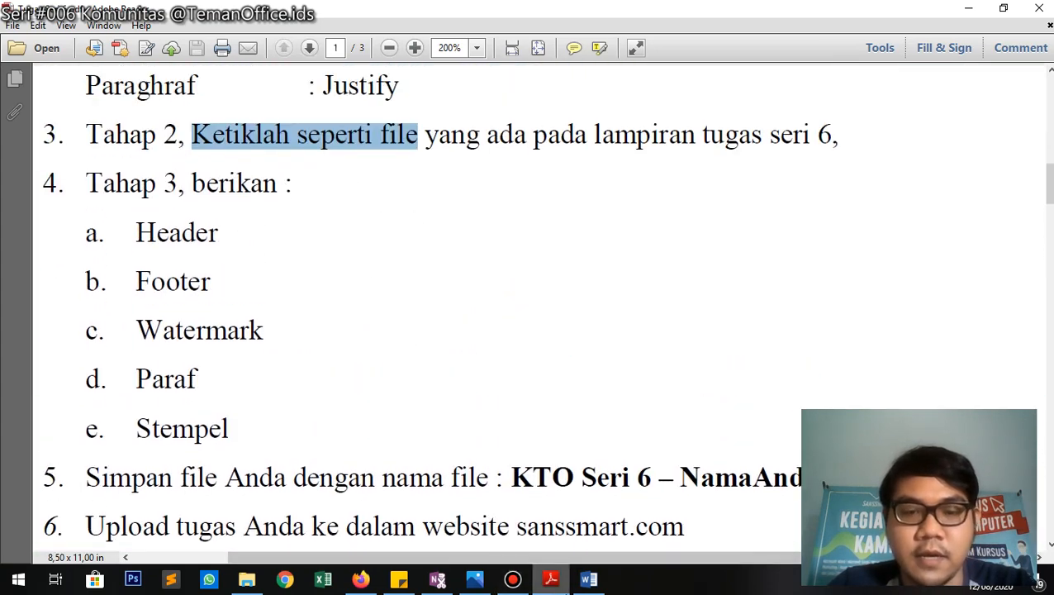
Switch back to the letter in Word and set its paper size to A4 (21 cm x 29,7 cm).
click(589, 580)
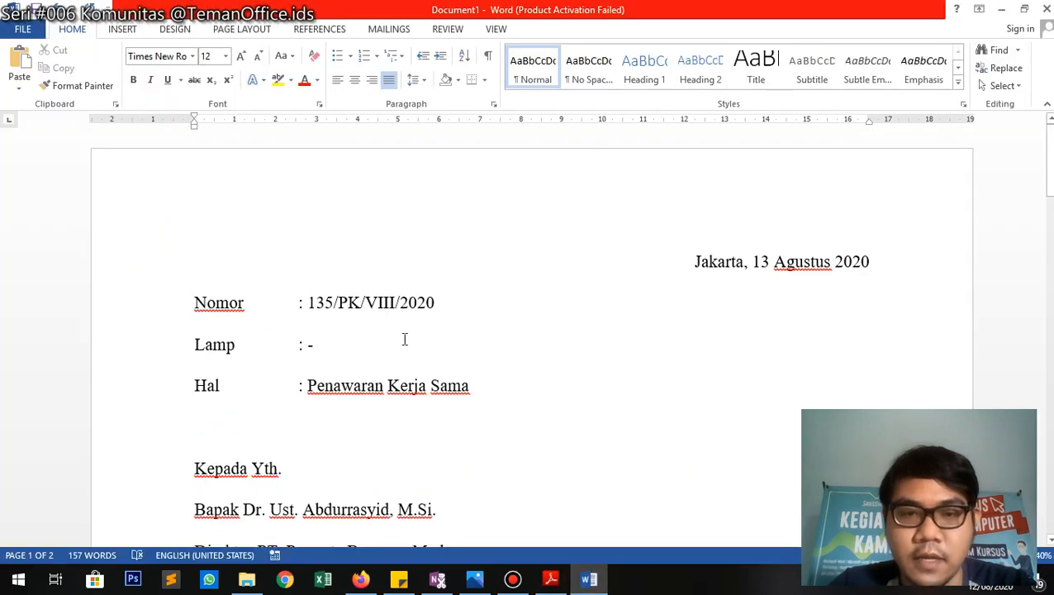
scroll(405, 339, down, 15)
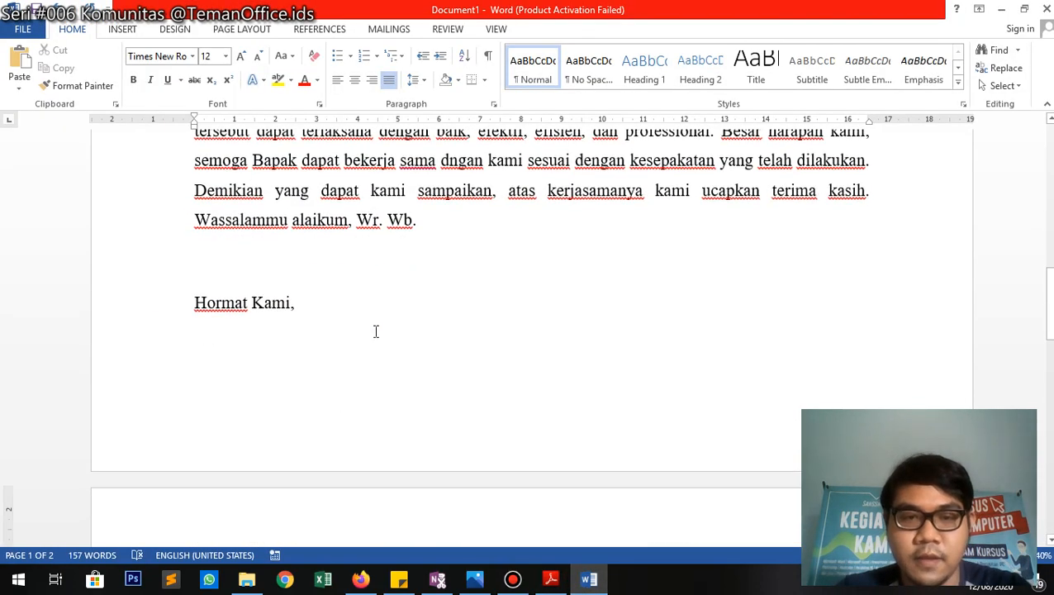
scroll(373, 329, up, 12)
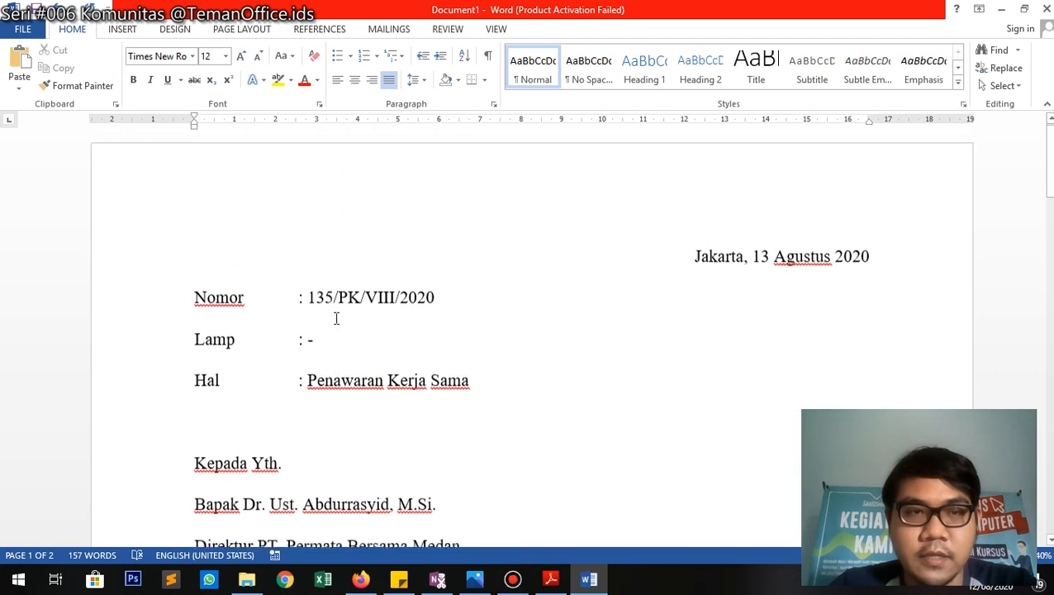
click(236, 30)
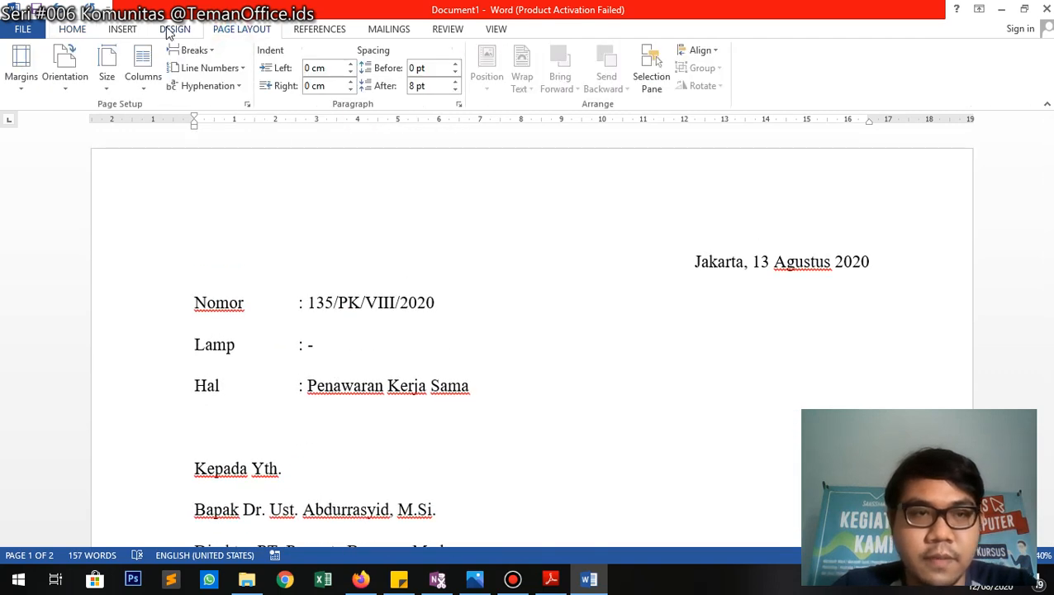
click(107, 74)
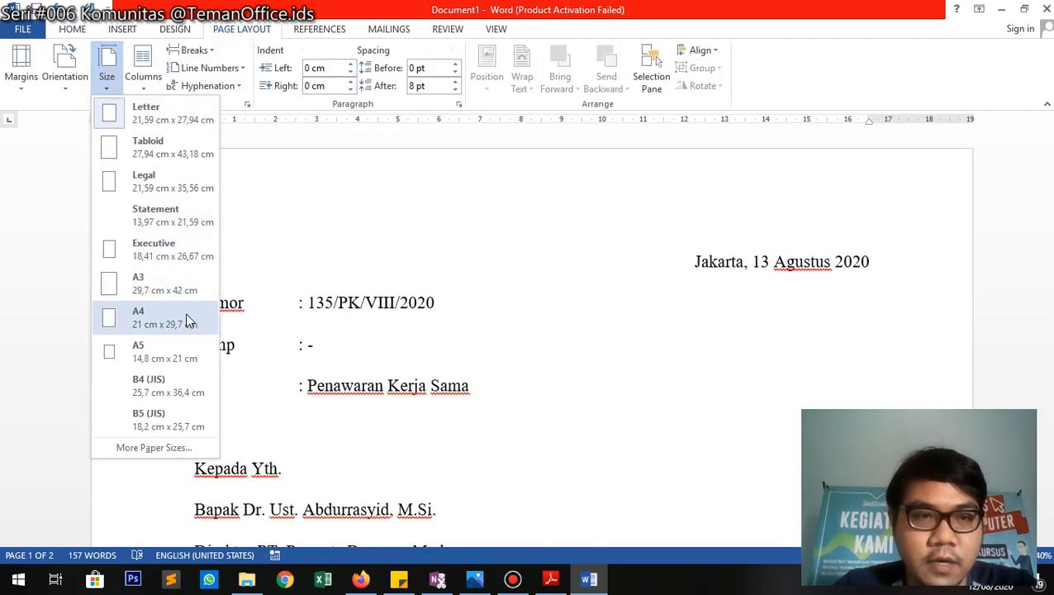
click(157, 317)
Check the letter's layout on the A4 page and delete surplus blank lines between "Hormat Kami," and the signatory's name.
scroll(392, 306, up, 15)
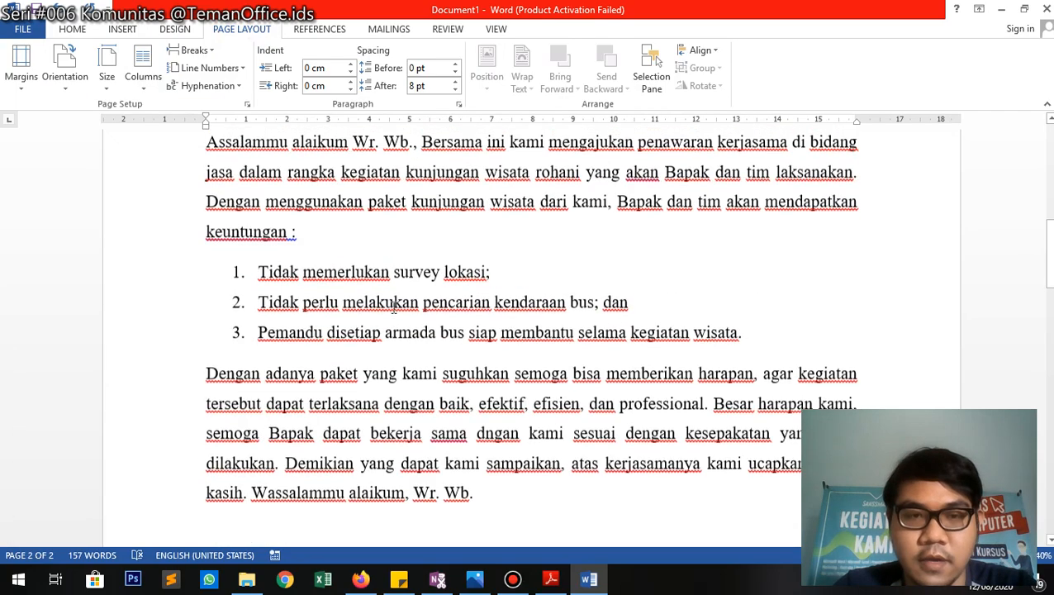
click(464, 240)
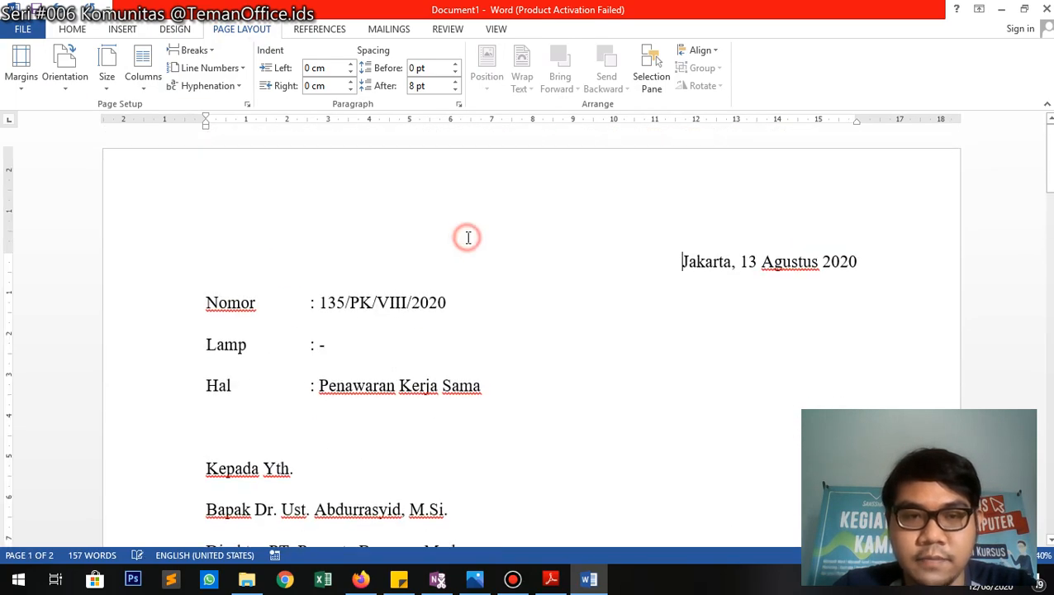
scroll(440, 314, down, 5)
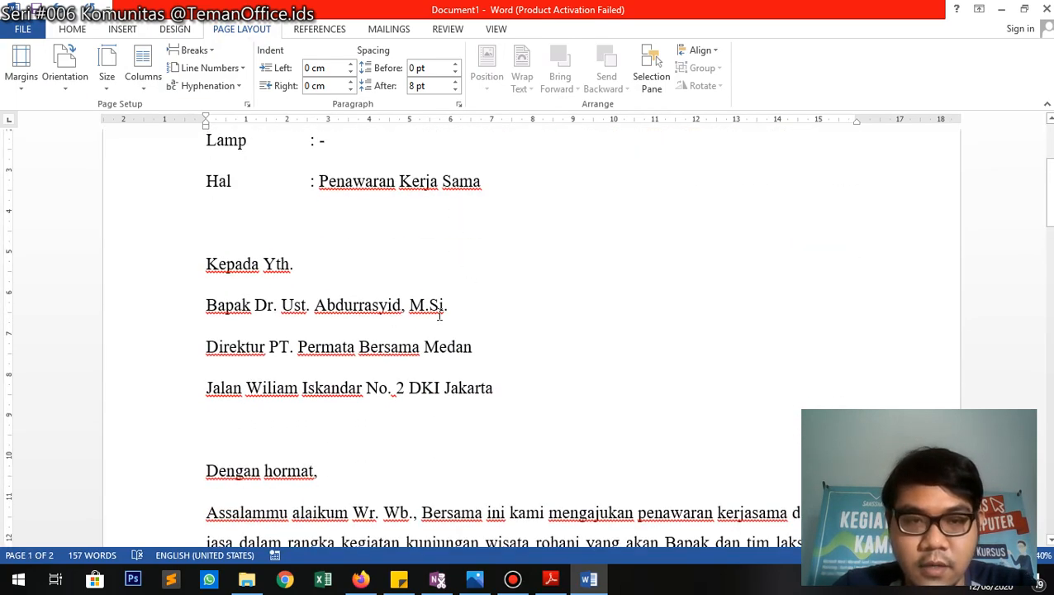
scroll(440, 314, down, 1)
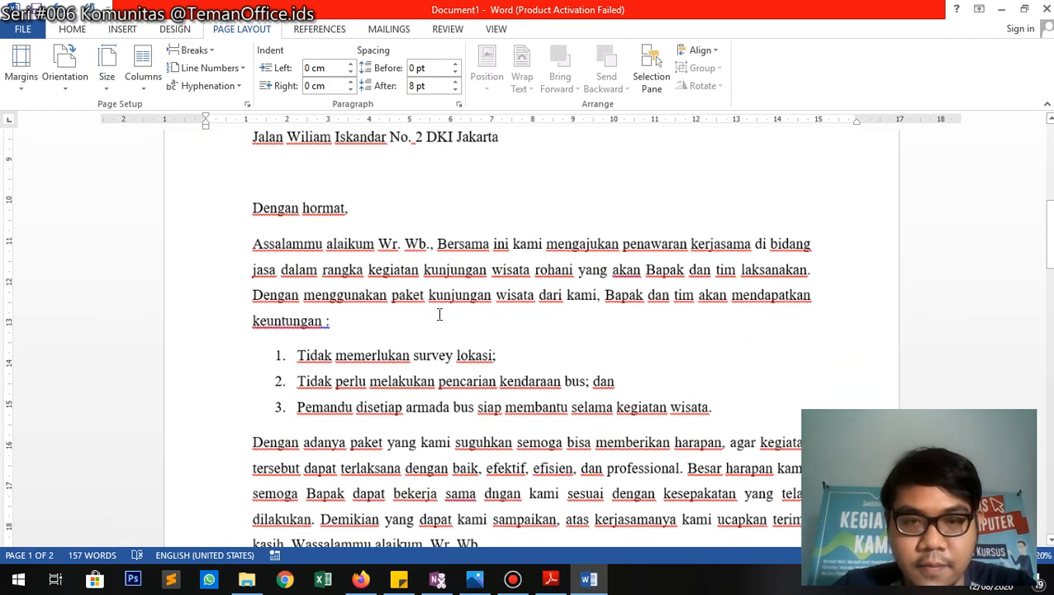
scroll(440, 314, down, 3)
scroll(440, 314, up, 6)
scroll(440, 313, down, 8)
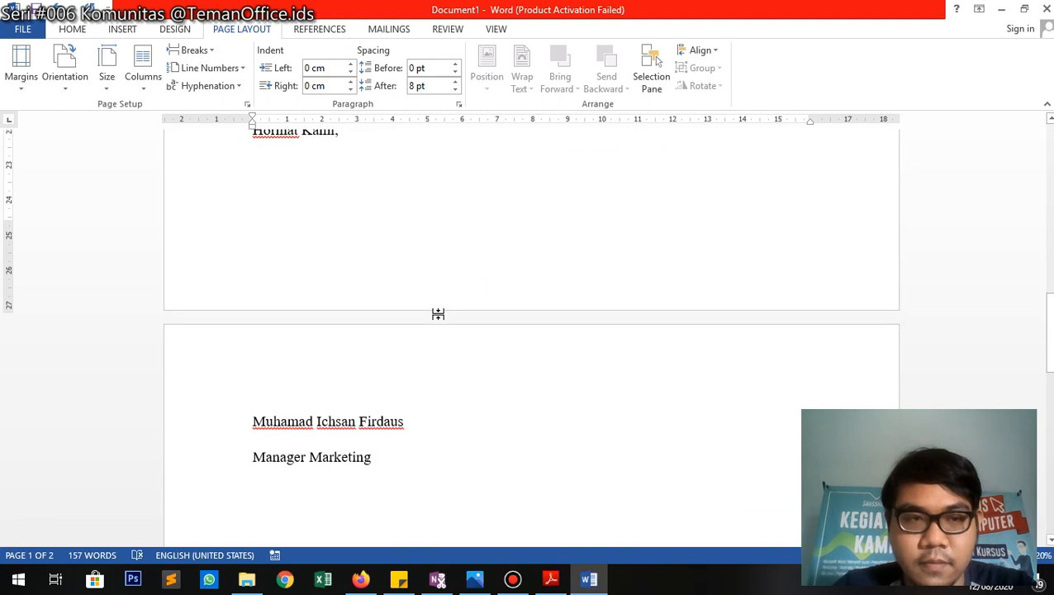
click(388, 180)
key(Delete)
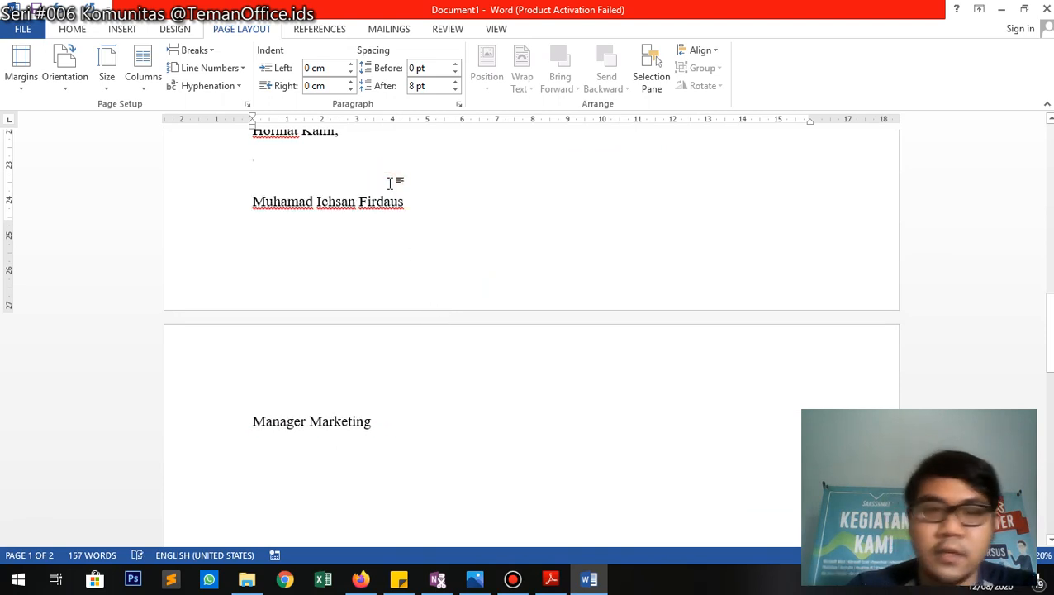
key(Up)
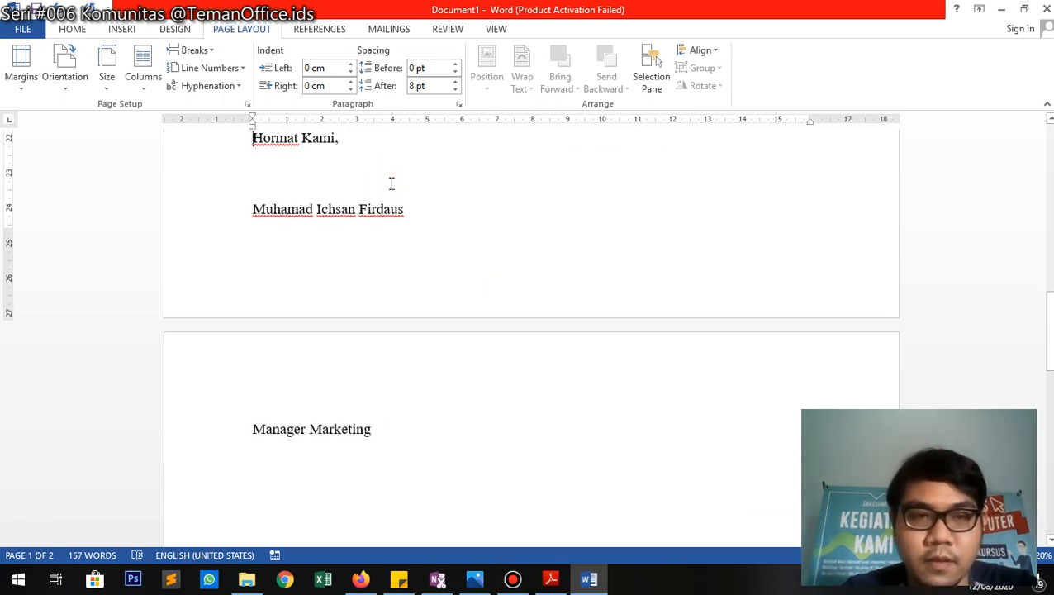
key(Up)
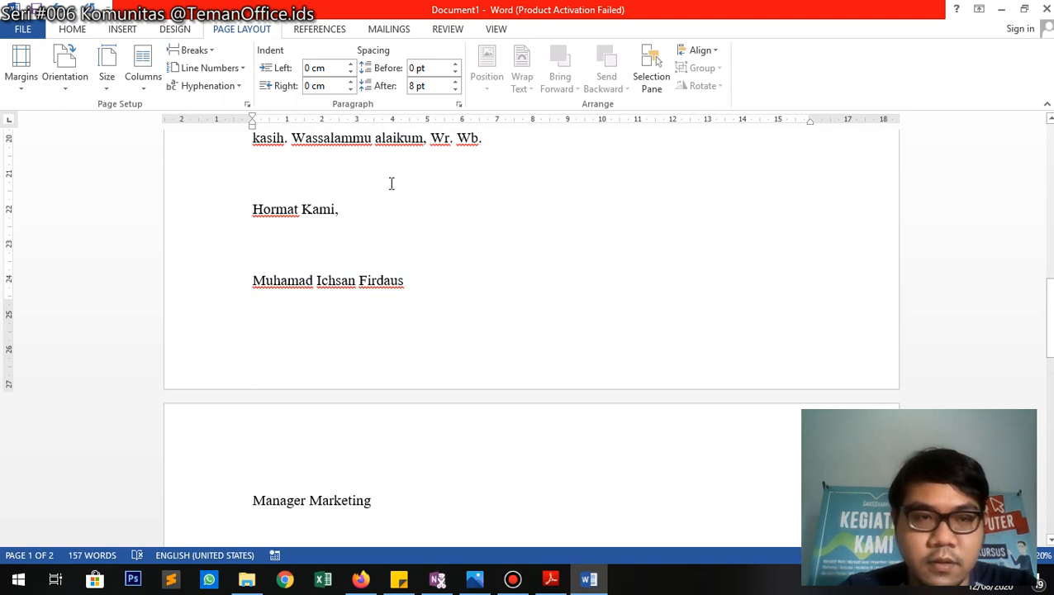
Set the line spacing of the signatory's name and "Manager Marketing" lines to 1,0.
key(Down)
key(Up)
key(shift+Down)
key(shift+Down)
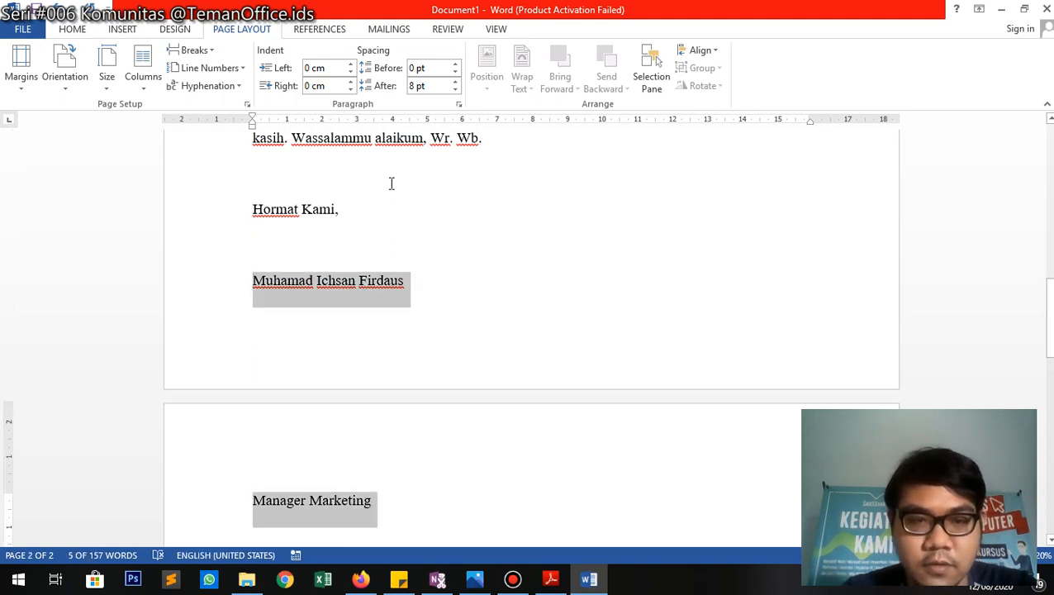
click(85, 30)
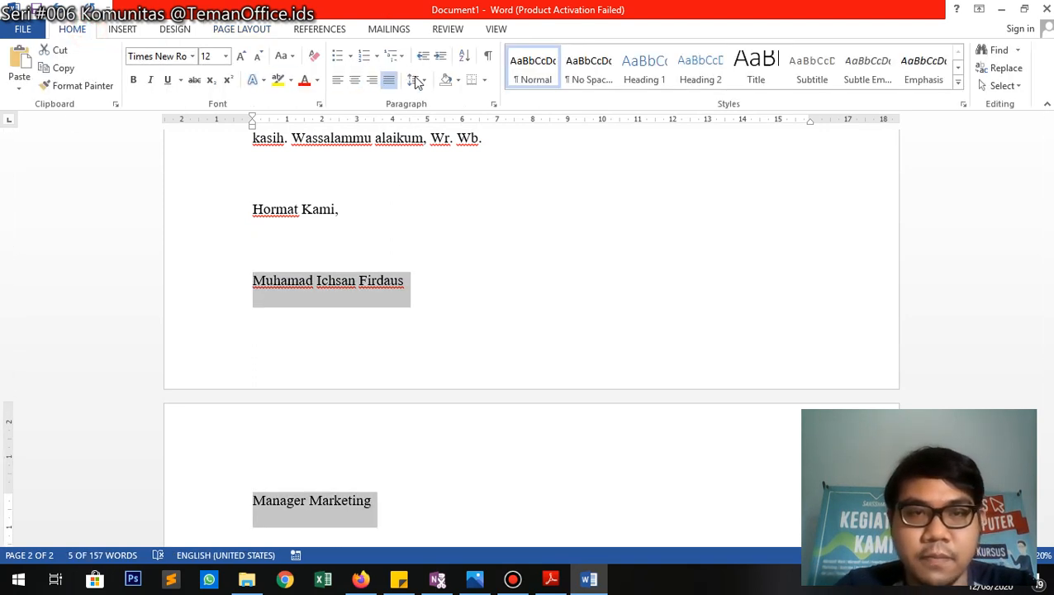
click(414, 79)
click(437, 100)
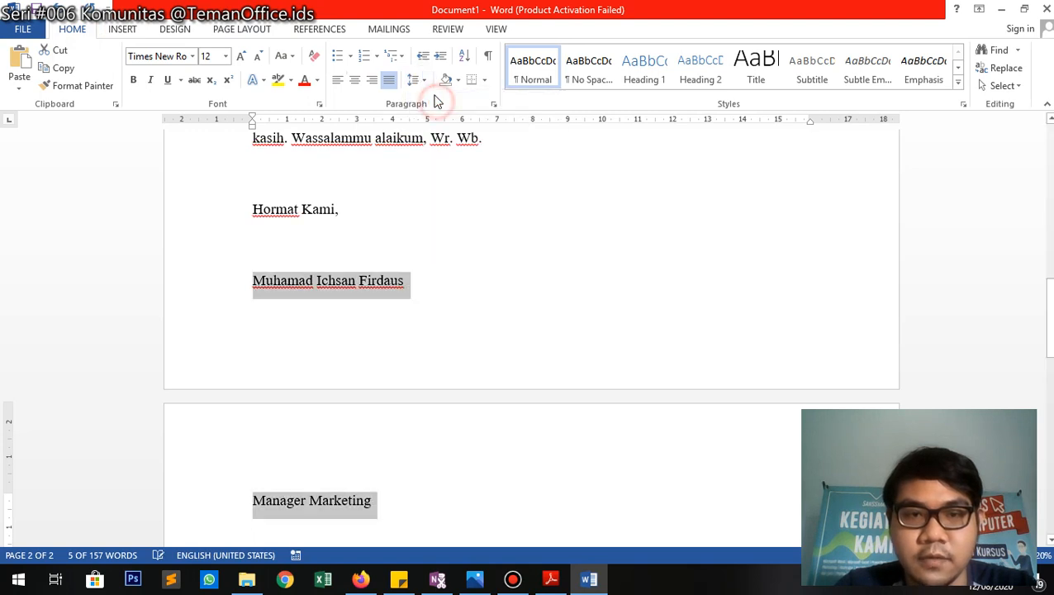
Set the spacing after those two signature lines to 0 pt, with Single line spacing.
click(414, 80)
click(493, 208)
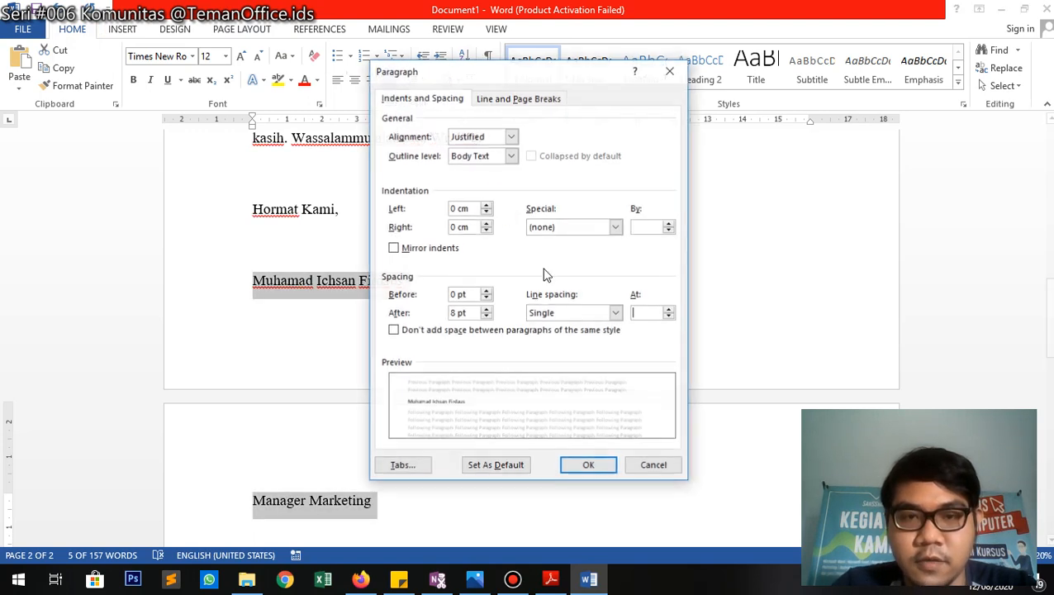
click(487, 317)
click(574, 313)
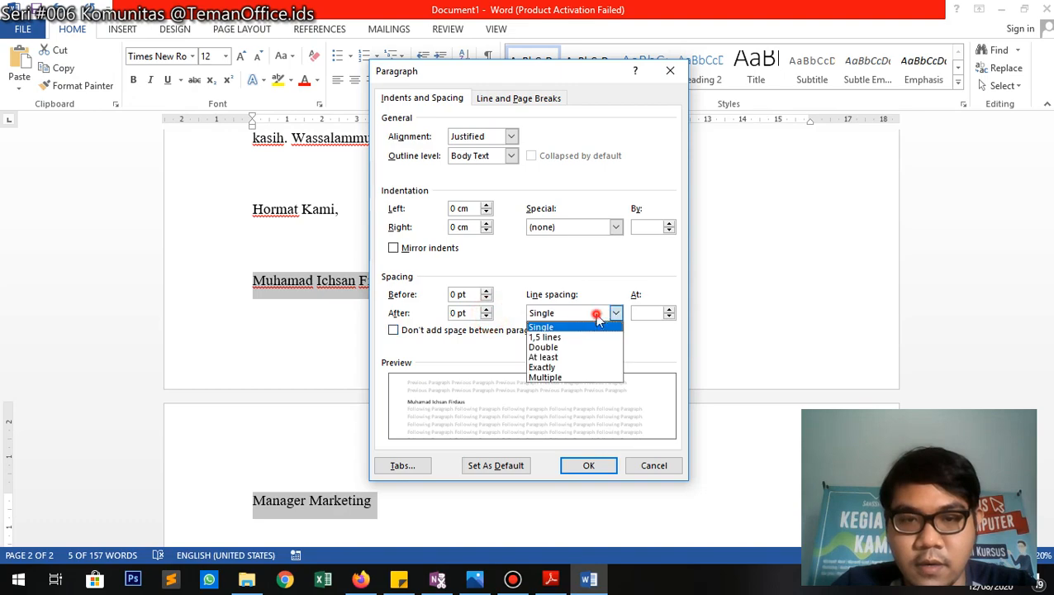
click(583, 336)
click(576, 313)
click(571, 327)
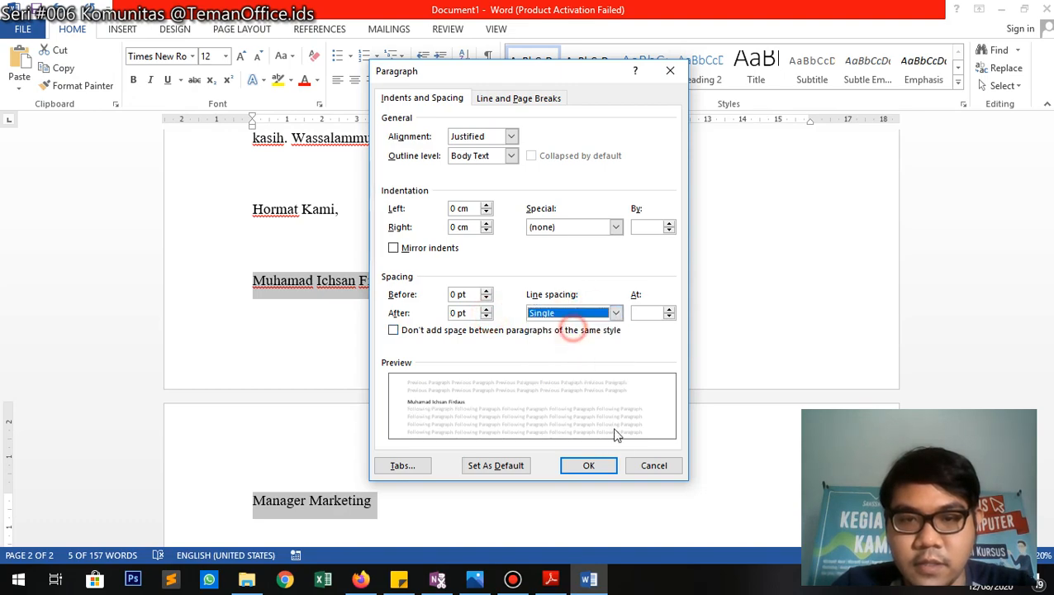
click(606, 465)
click(405, 263)
Set Single line spacing and 0 pt spacing after for the opening block, from the date line through the recipient's address.
scroll(413, 273, up, 15)
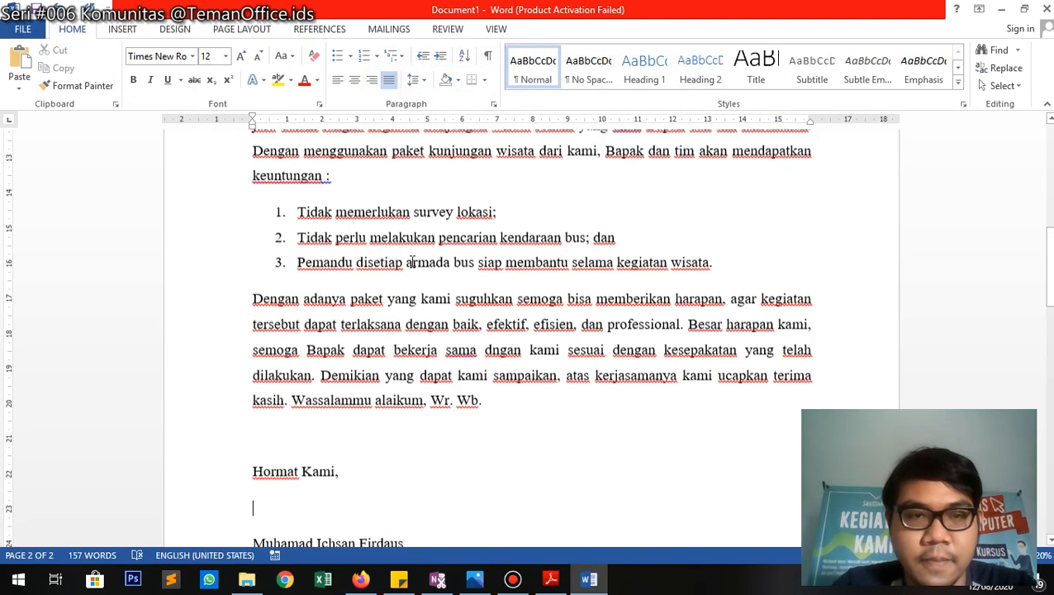
scroll(496, 429, down, 1)
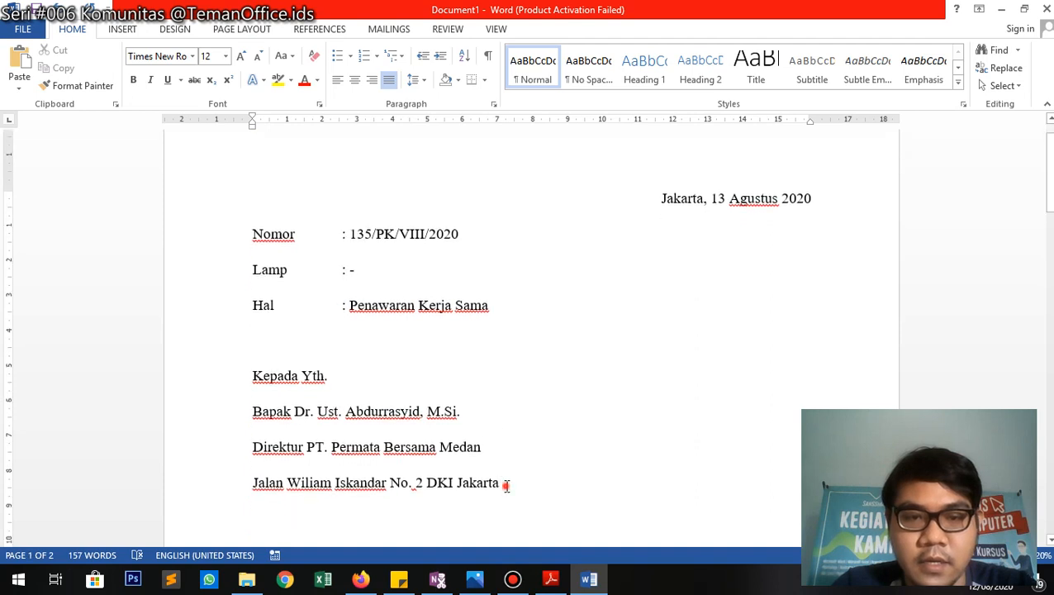
drag(504, 484, 265, 377)
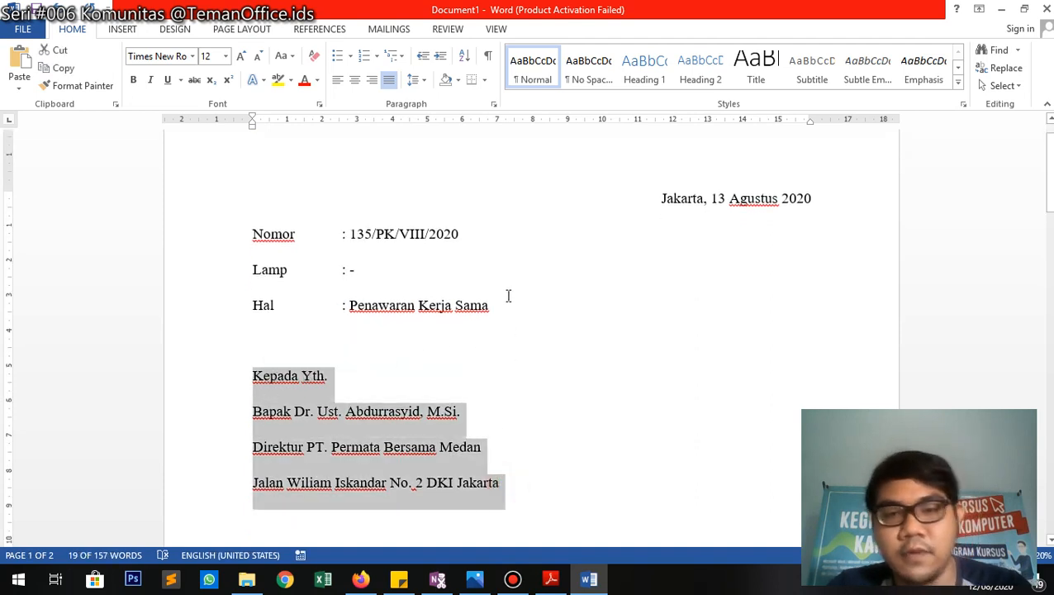
click(481, 323)
drag(517, 482, 219, 371)
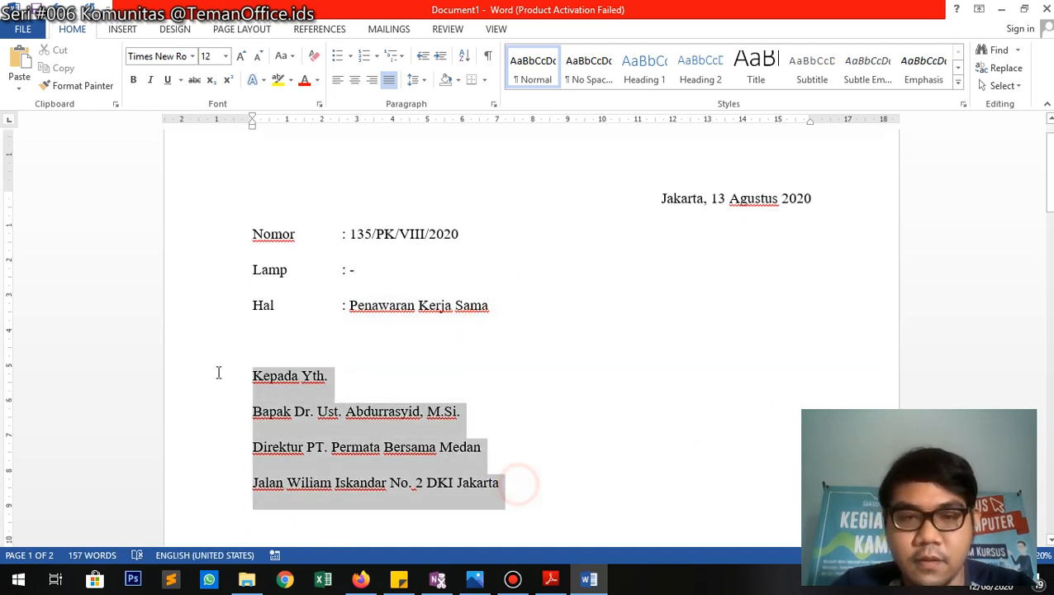
drag(499, 306, 238, 211)
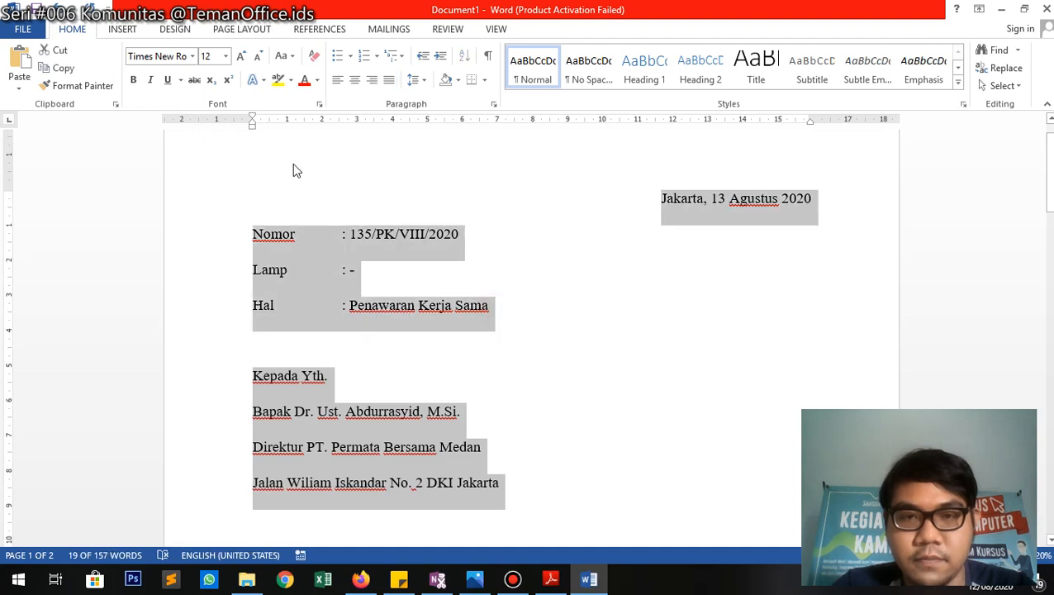
click(415, 80)
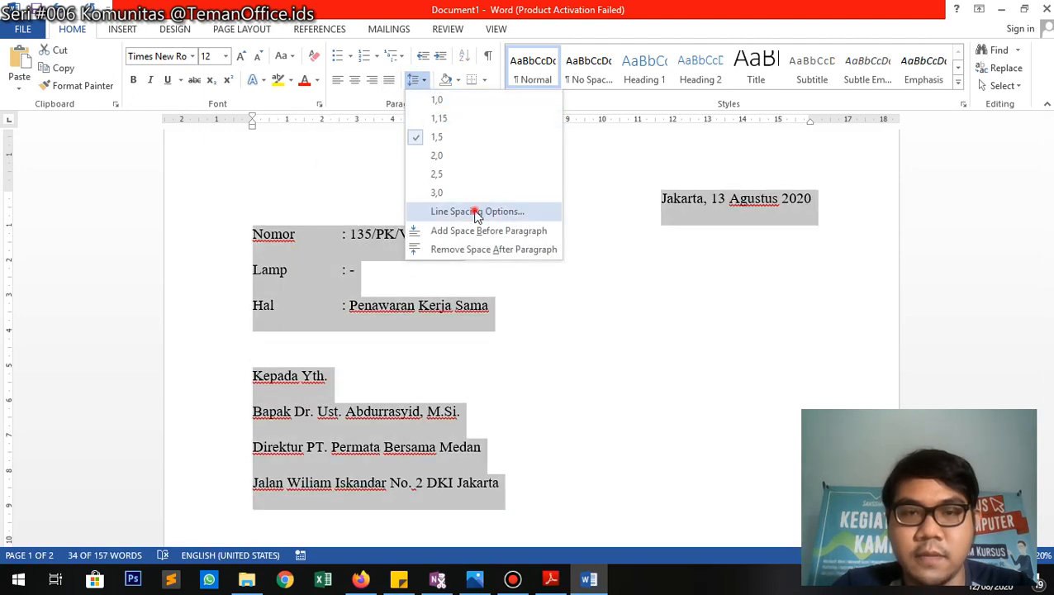
click(476, 212)
click(487, 317)
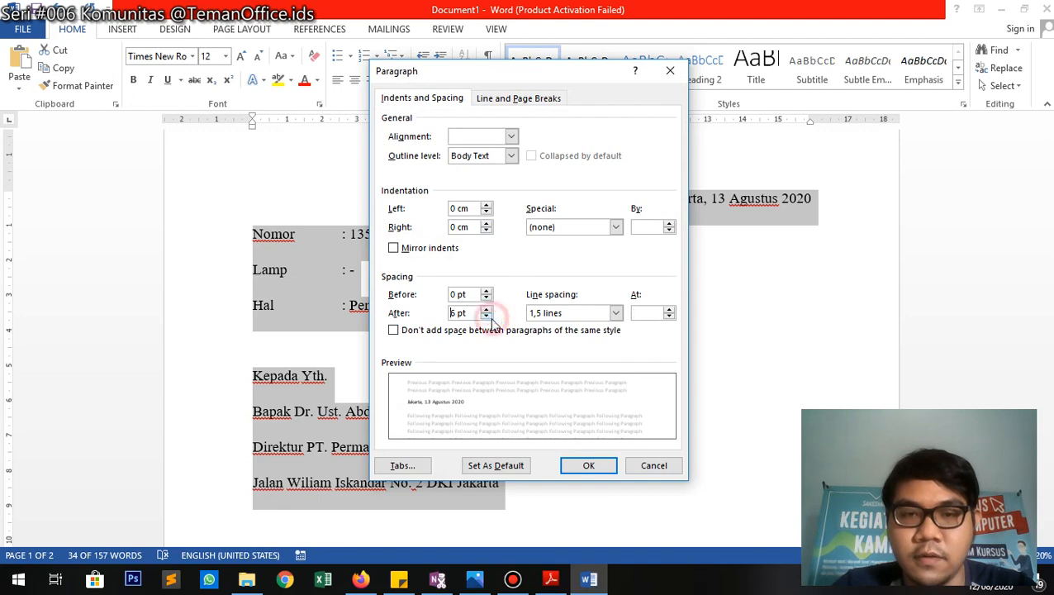
click(487, 317)
click(578, 312)
click(584, 320)
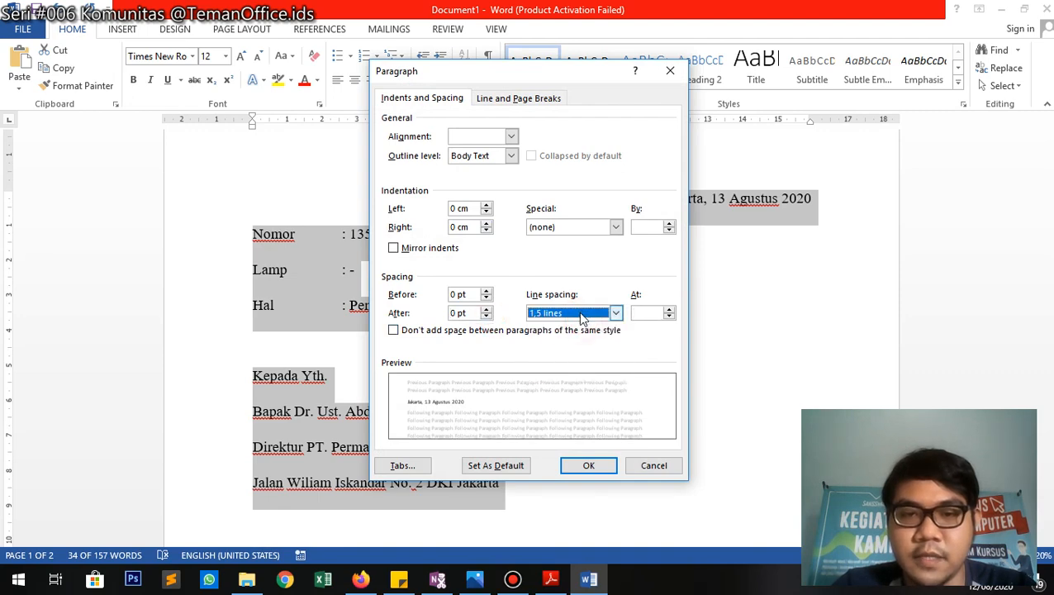
click(578, 312)
click(574, 325)
click(595, 465)
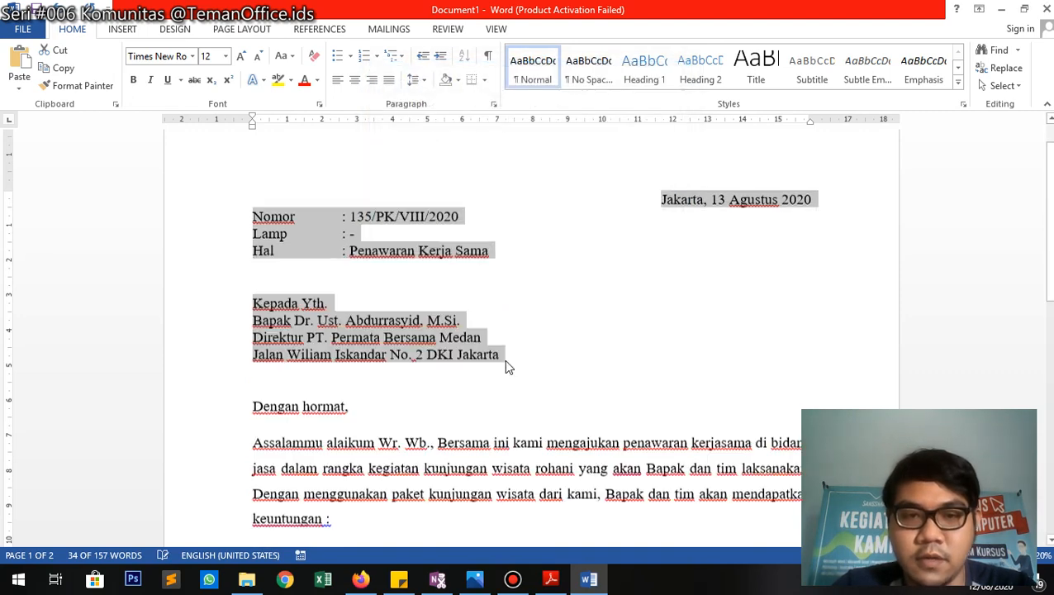
click(504, 361)
scroll(478, 345, down, 10)
scroll(478, 345, down, 3)
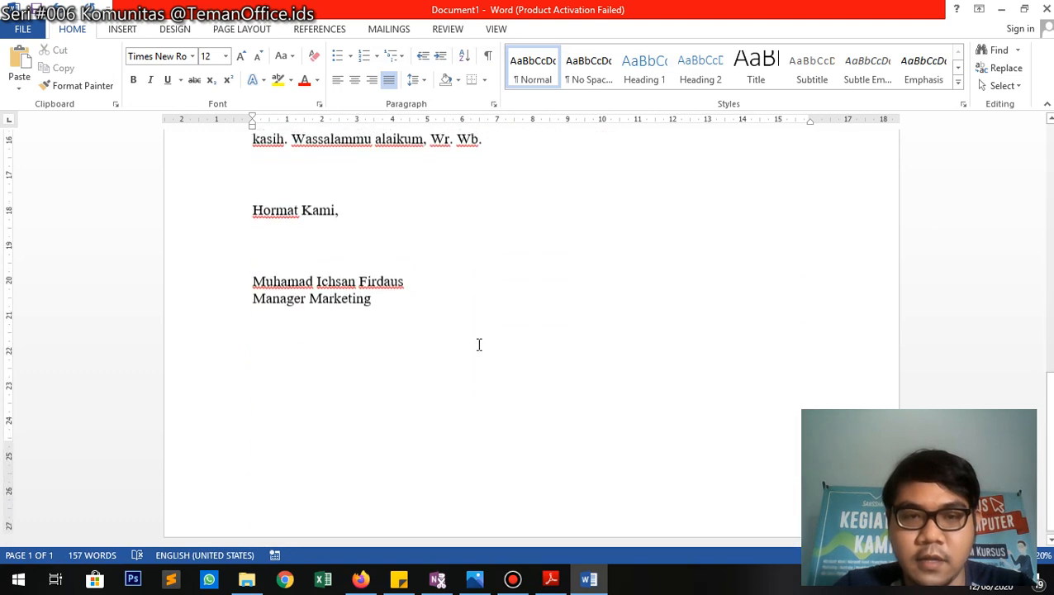
click(323, 249)
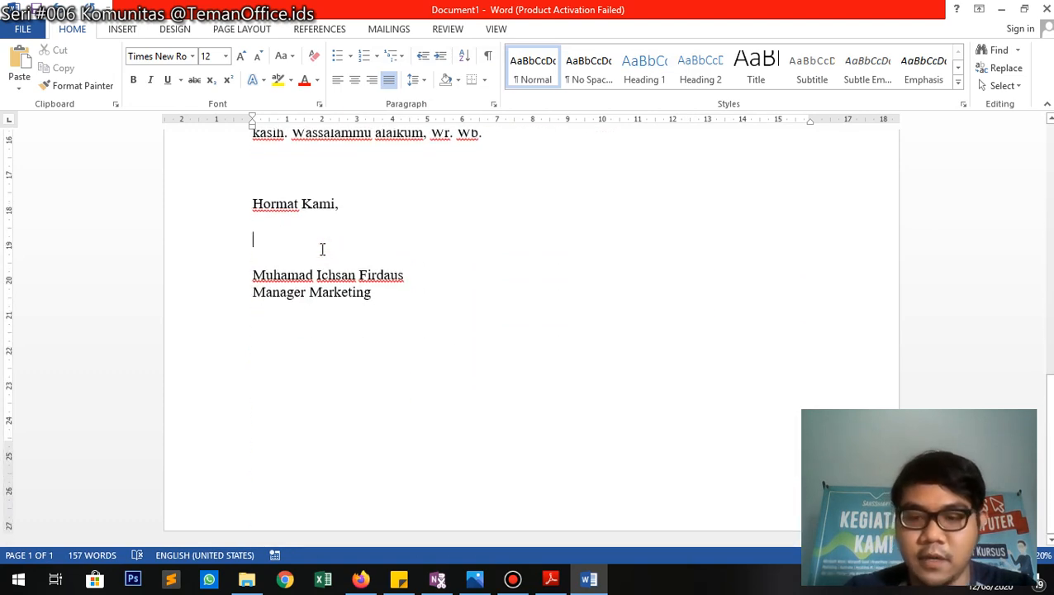
key(Return)
key(Return)
key(Delete)
key(Delete)
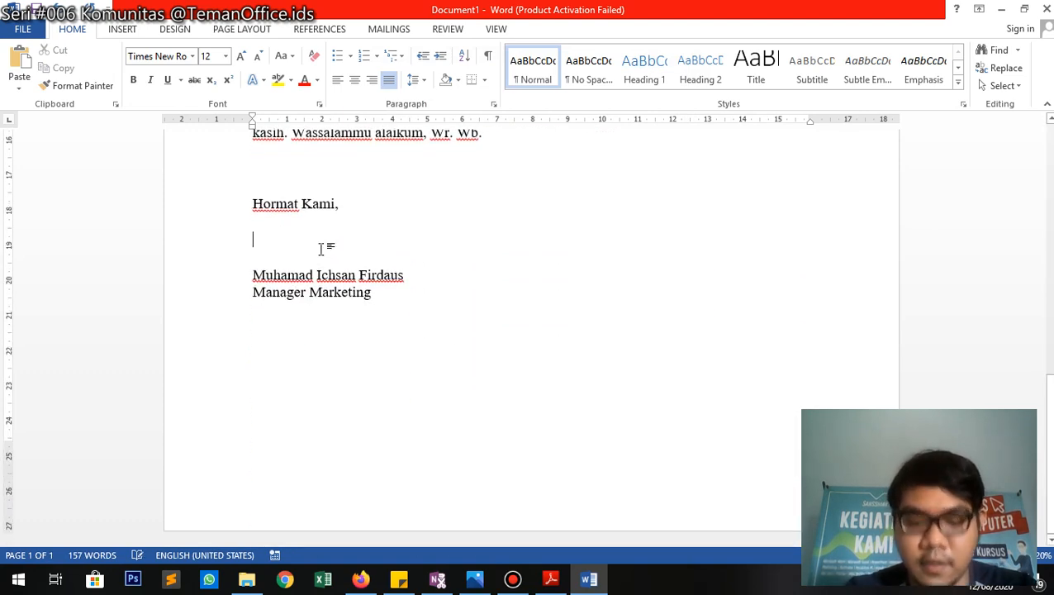
Open the page header of the letter for editing.
scroll(322, 249, up, 12)
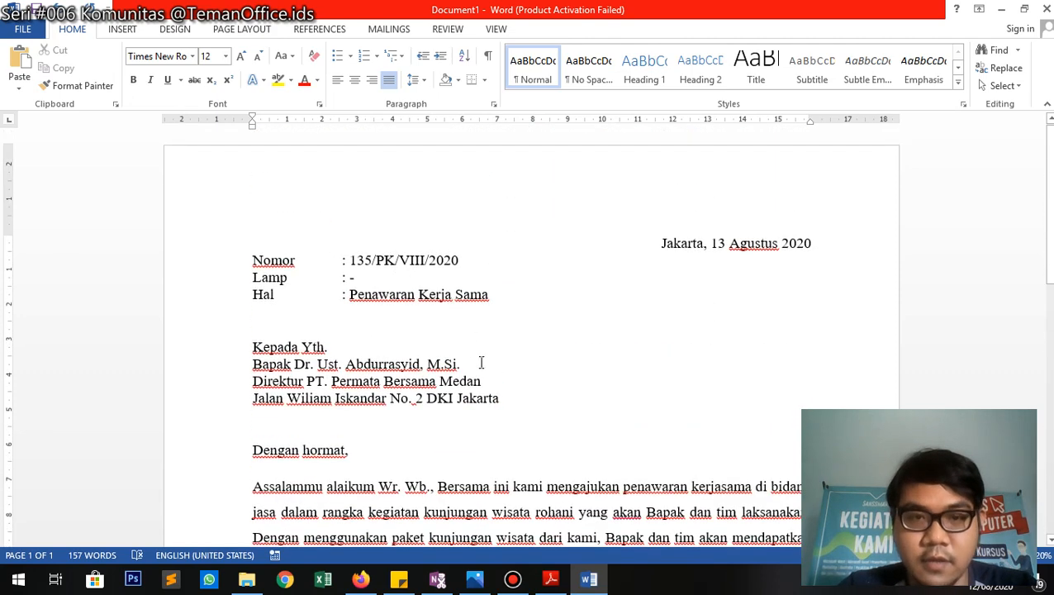
right_click(544, 159)
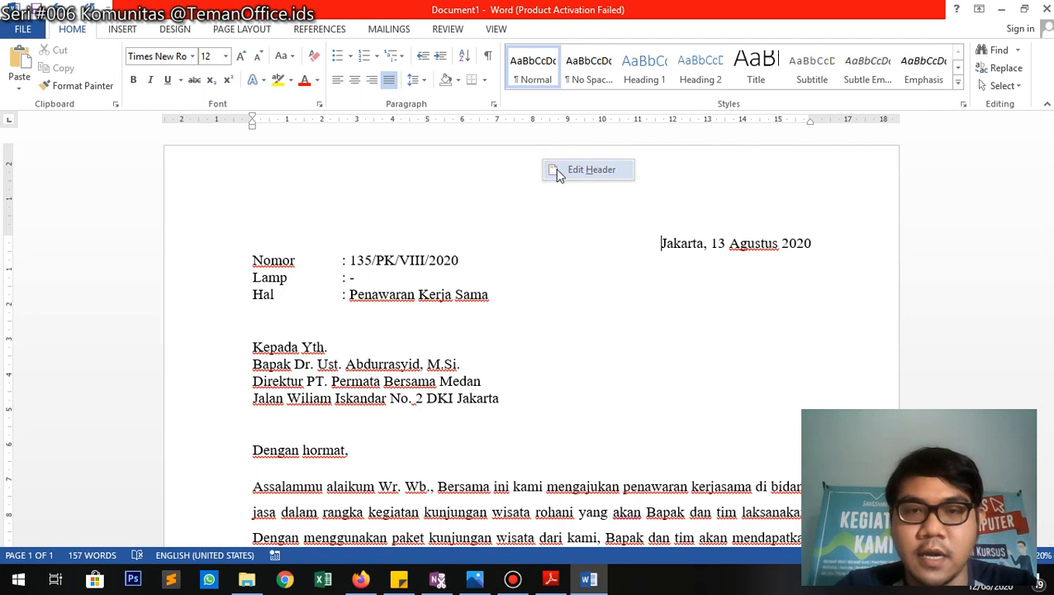
click(558, 172)
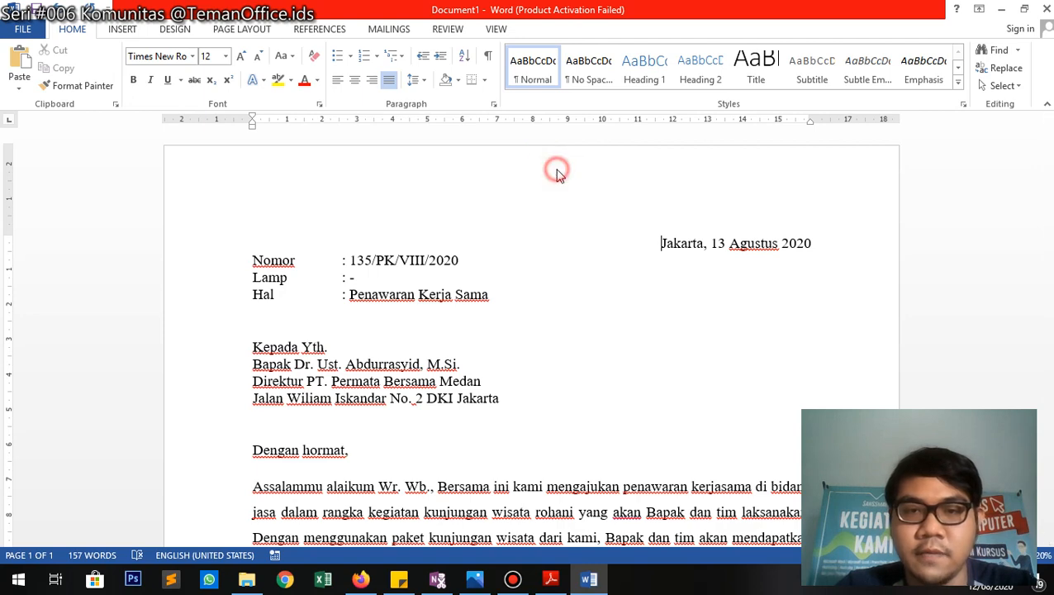
Start inserting a picture into the header and browse to the Materi folder inside 08. Agustus 2020 > Seri 6.
click(122, 29)
click(153, 76)
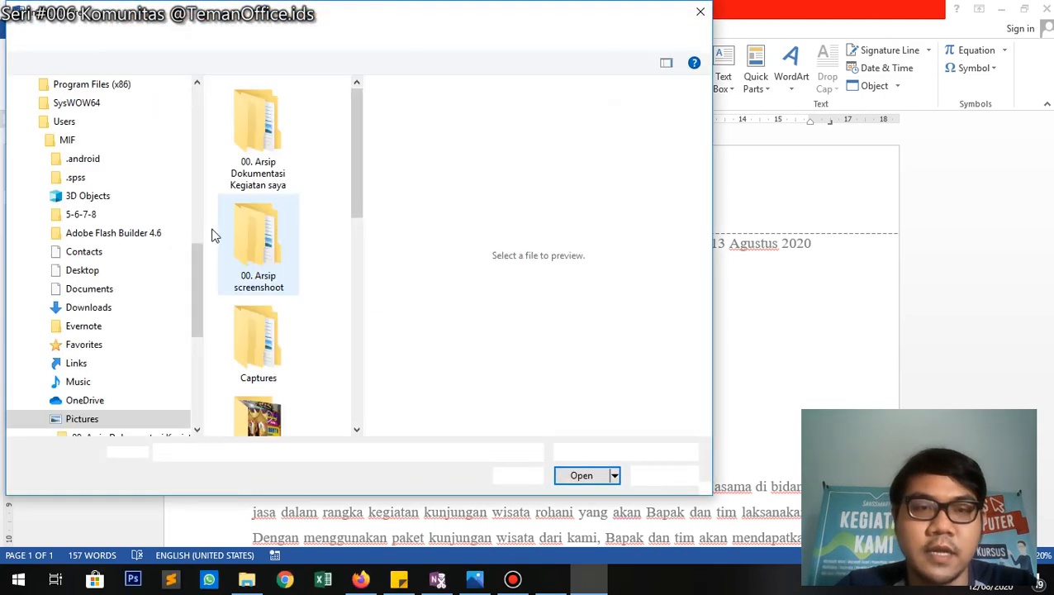
drag(199, 266, 203, 104)
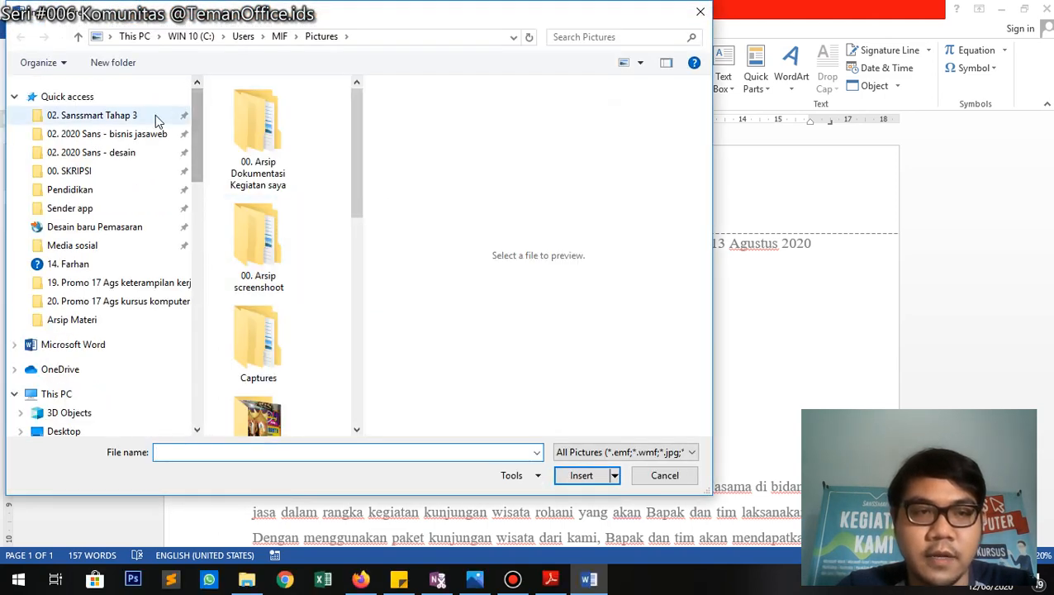
click(157, 115)
click(292, 205)
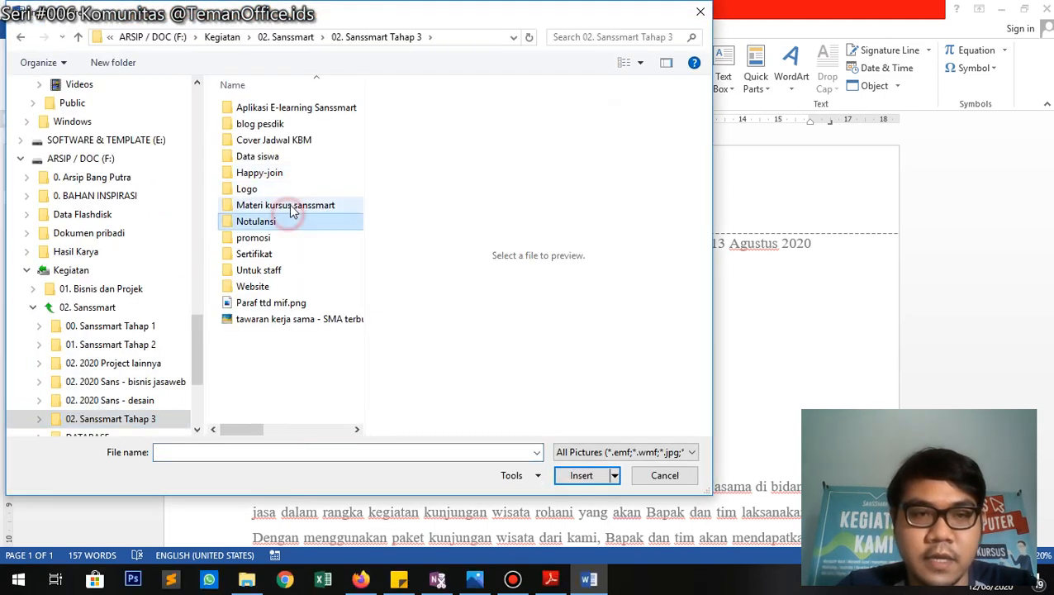
double_click(292, 205)
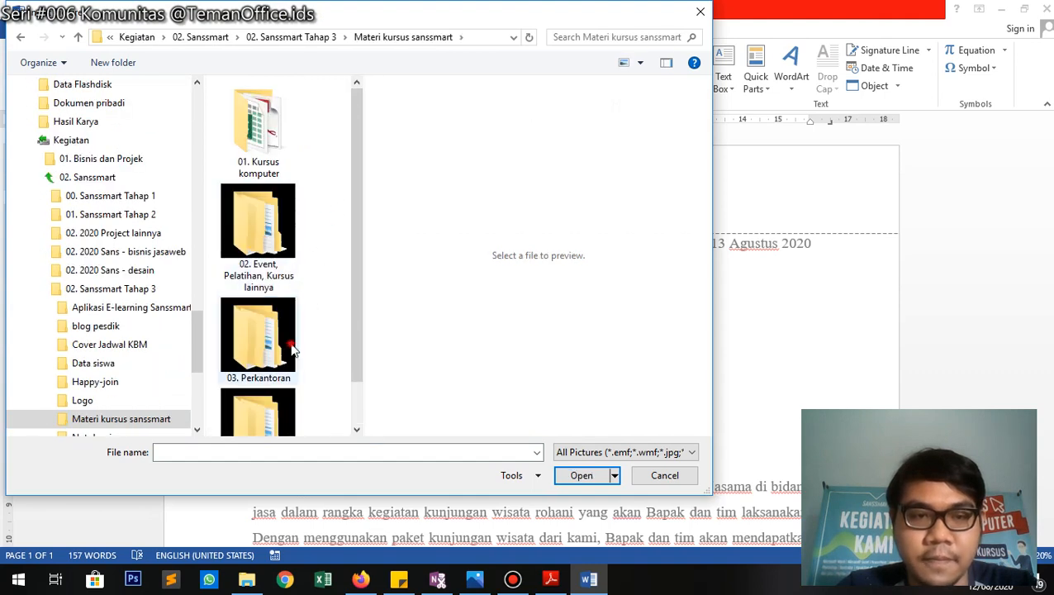
click(268, 248)
double_click(277, 236)
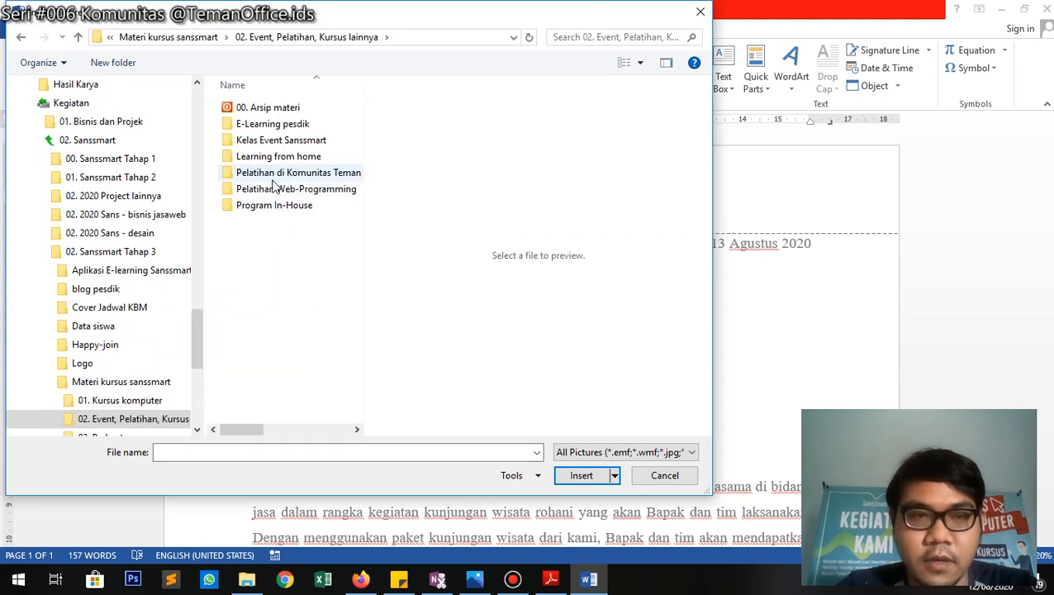
double_click(272, 173)
click(277, 128)
double_click(278, 128)
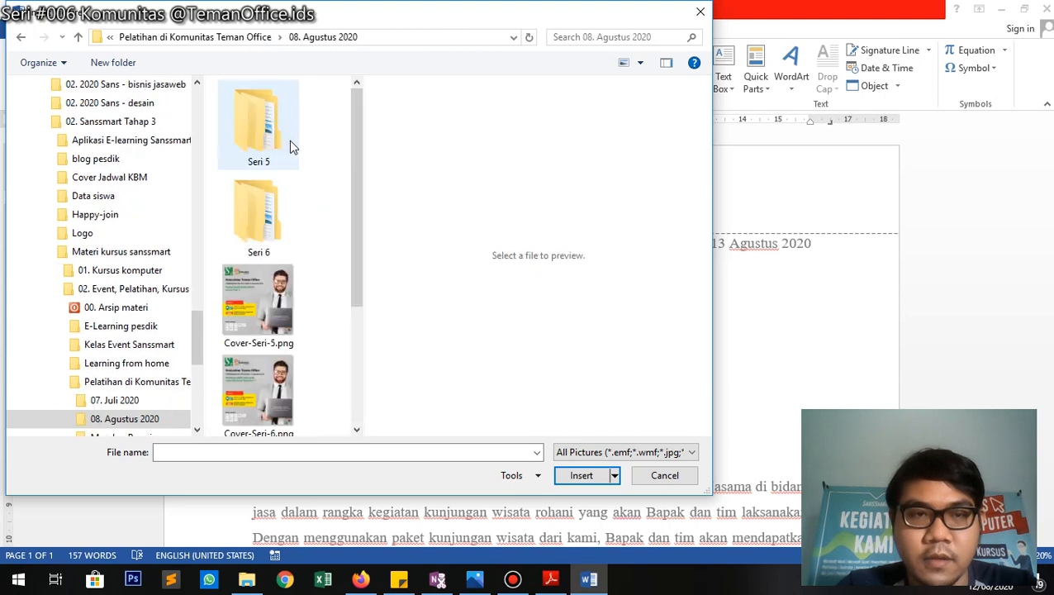
click(279, 221)
double_click(279, 222)
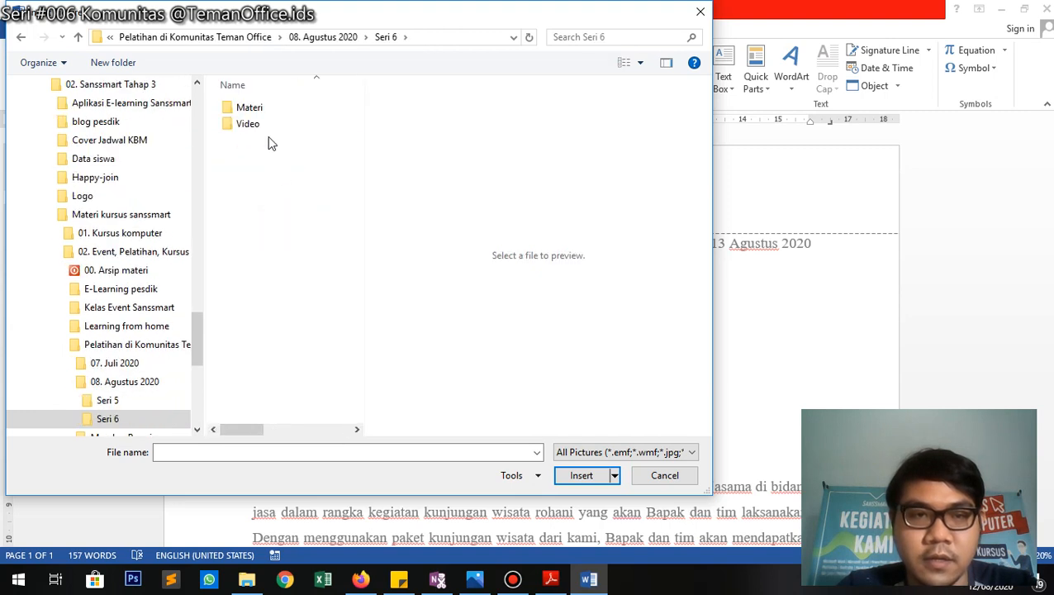
double_click(259, 111)
Insert the letterhead image Kop-surat.jpg into the page header.
click(269, 244)
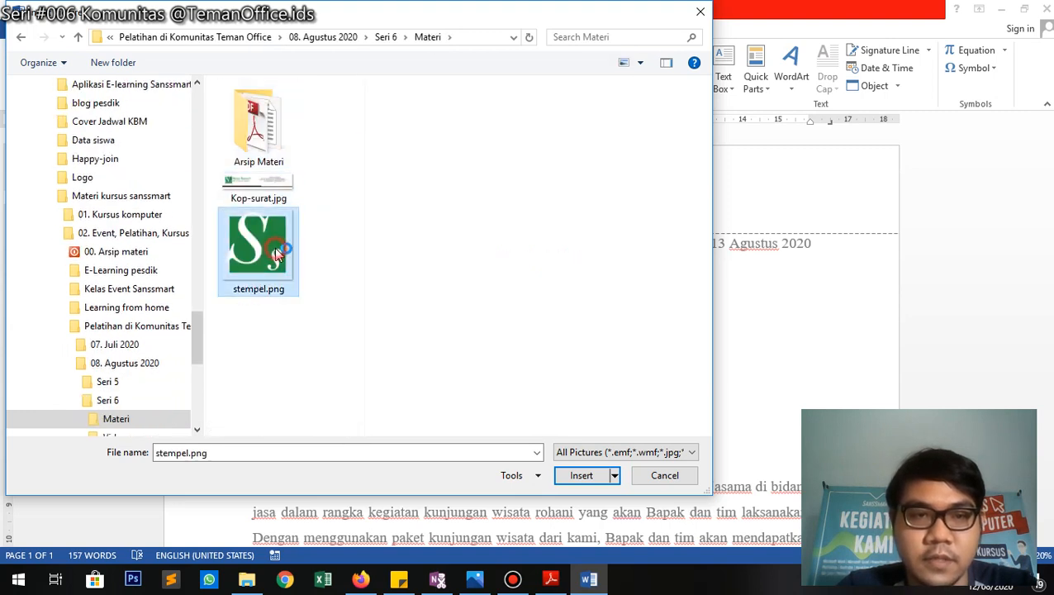
click(283, 189)
click(583, 476)
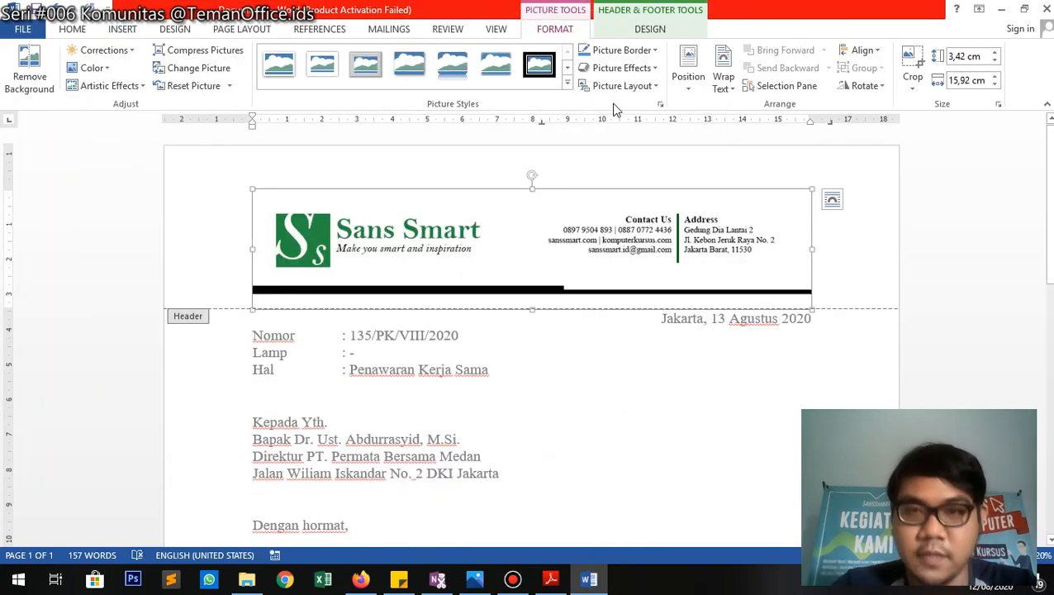
Try Behind Text wrapping on the letterhead picture, then set its text wrapping to In Front of Text.
click(689, 81)
click(723, 74)
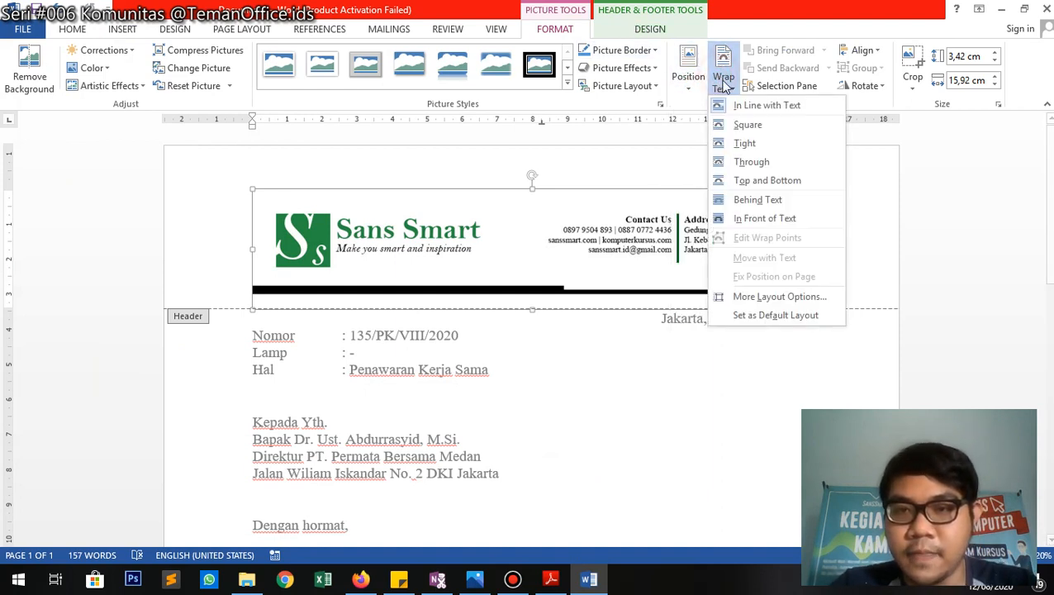
click(777, 200)
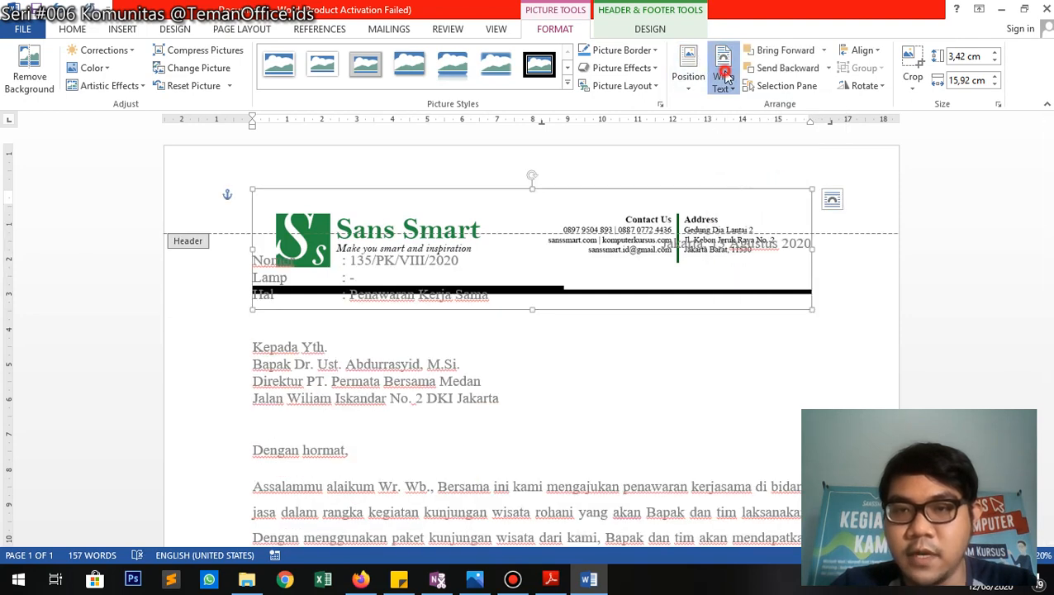
click(726, 76)
click(777, 217)
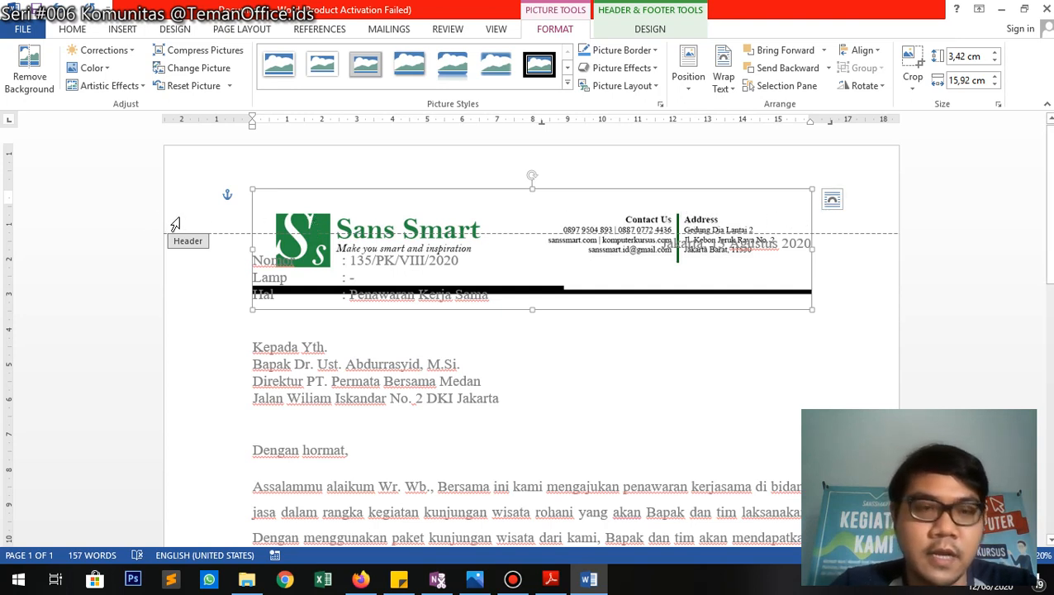
Increase the page's top margin so the letter body starts just below the letterhead's black line, and leave the header.
drag(7, 206, 4, 267)
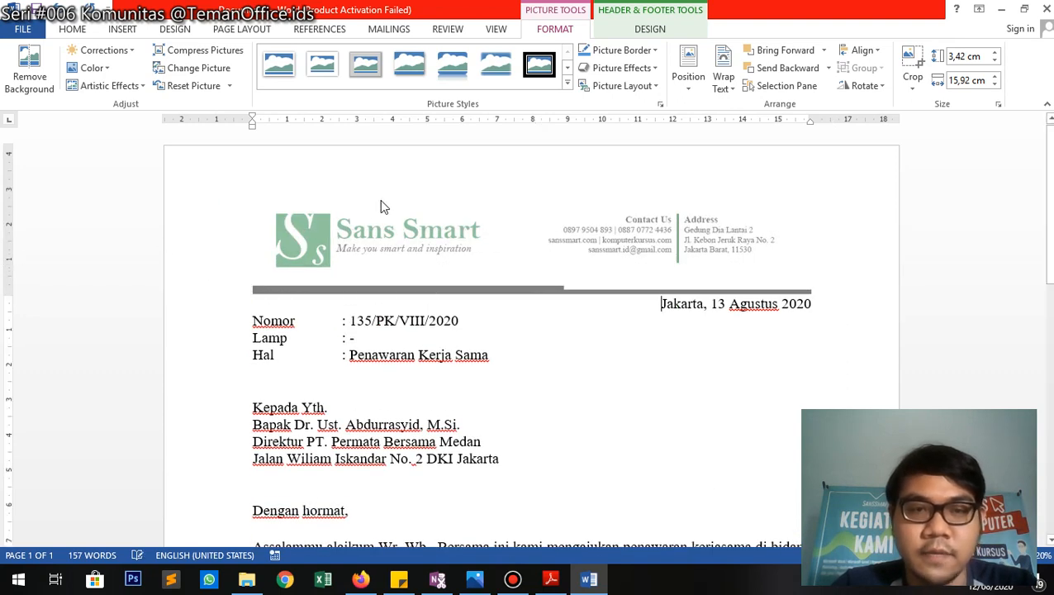
key(Escape)
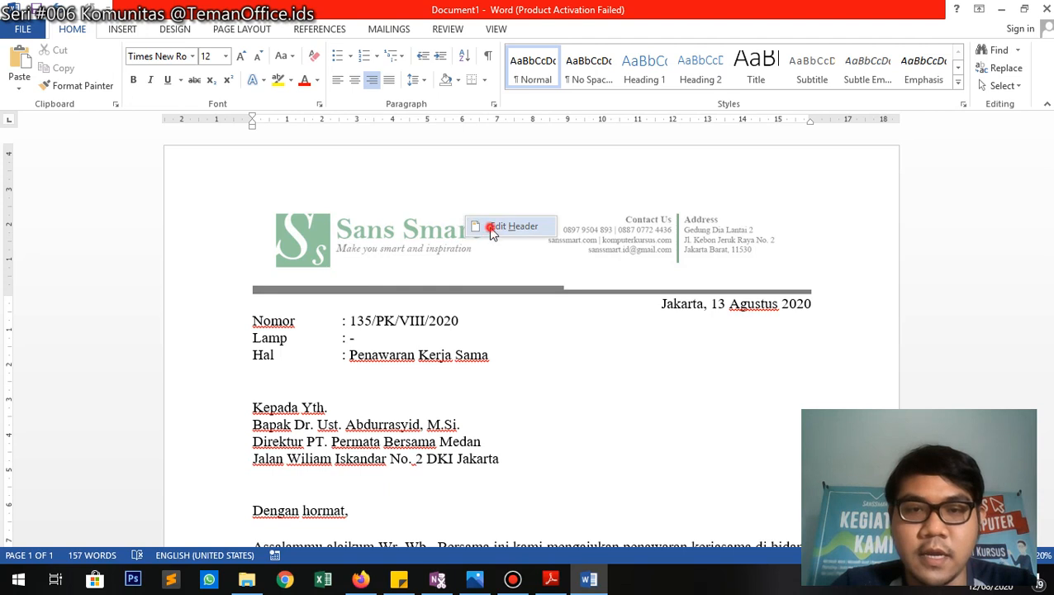
Reopen the header, move the letterhead picture up towards the page's upper edge, and enlarge it proportionally from its lower corner.
double_click(478, 224)
click(532, 242)
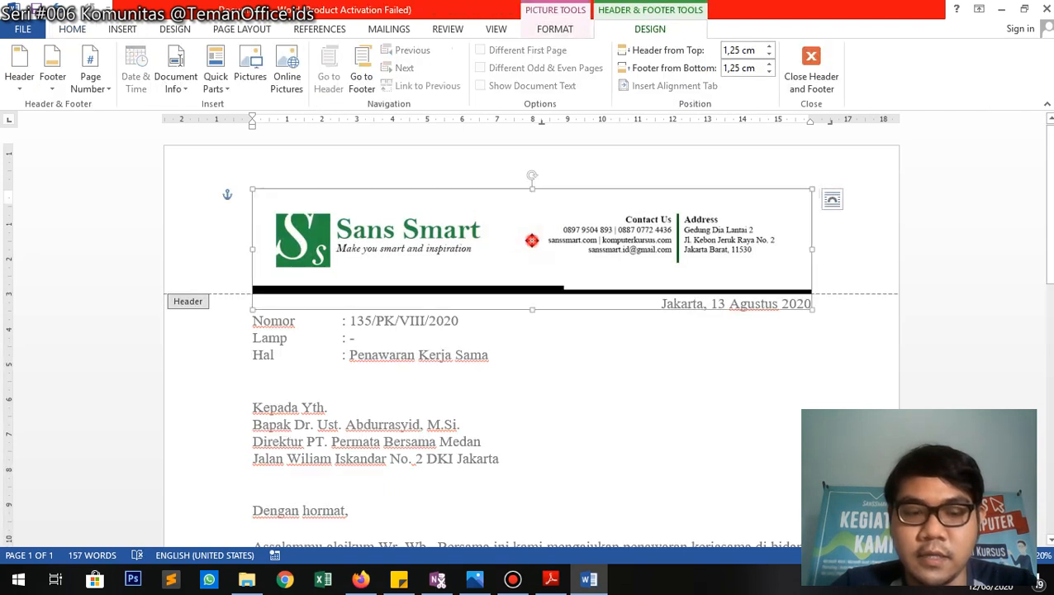
drag(533, 240, 532, 210)
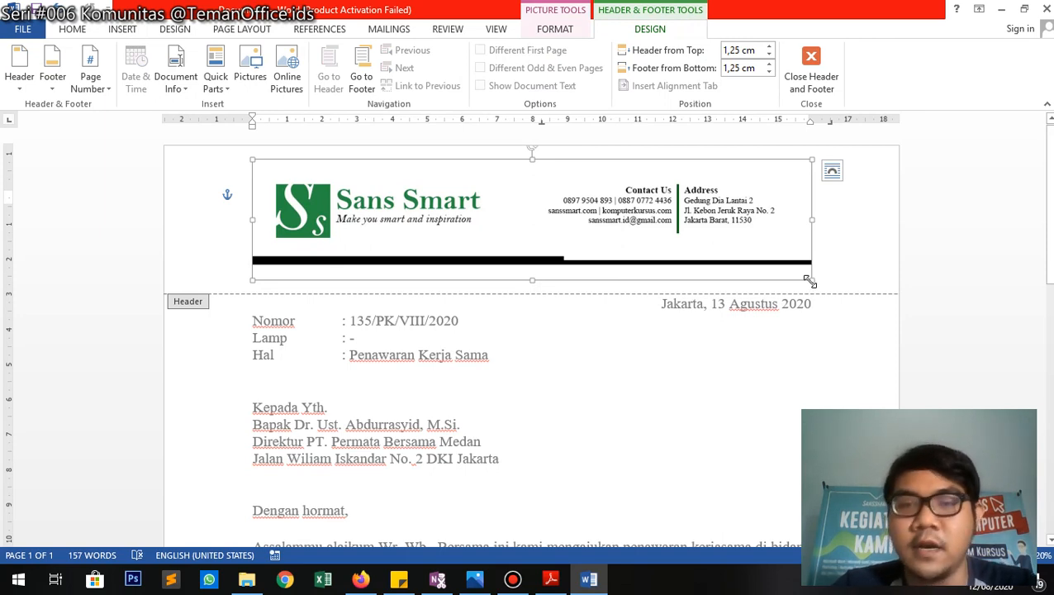
drag(810, 281, 839, 298)
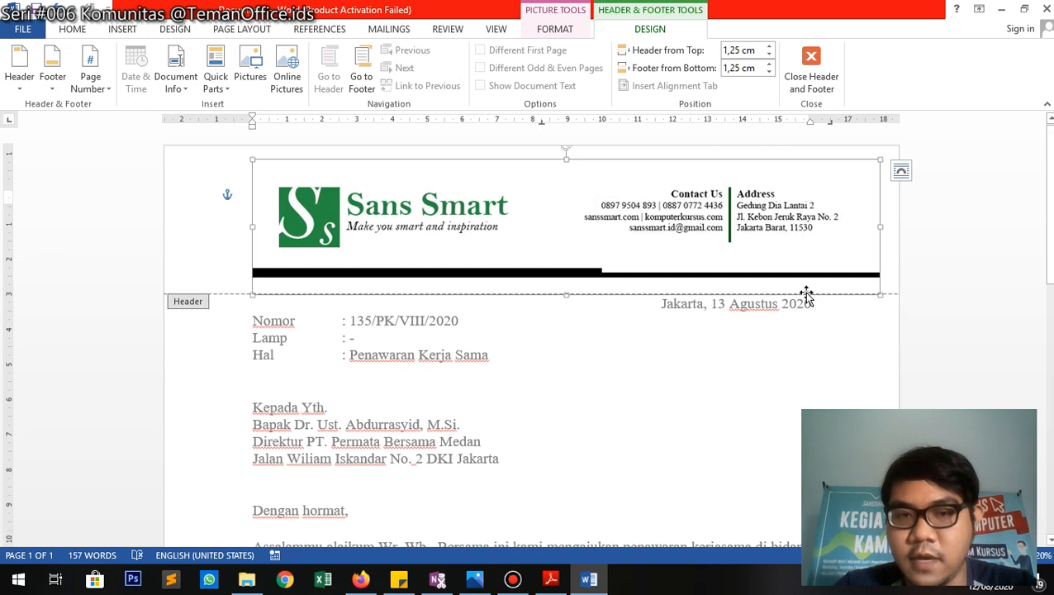
Nudge the enlarged letterhead picture left until it is roughly centred across the page, and close the header.
key(Left)
key(Left)
key(Left)
key(Left)
key(Left)
key(Left)
key(Left)
key(Left)
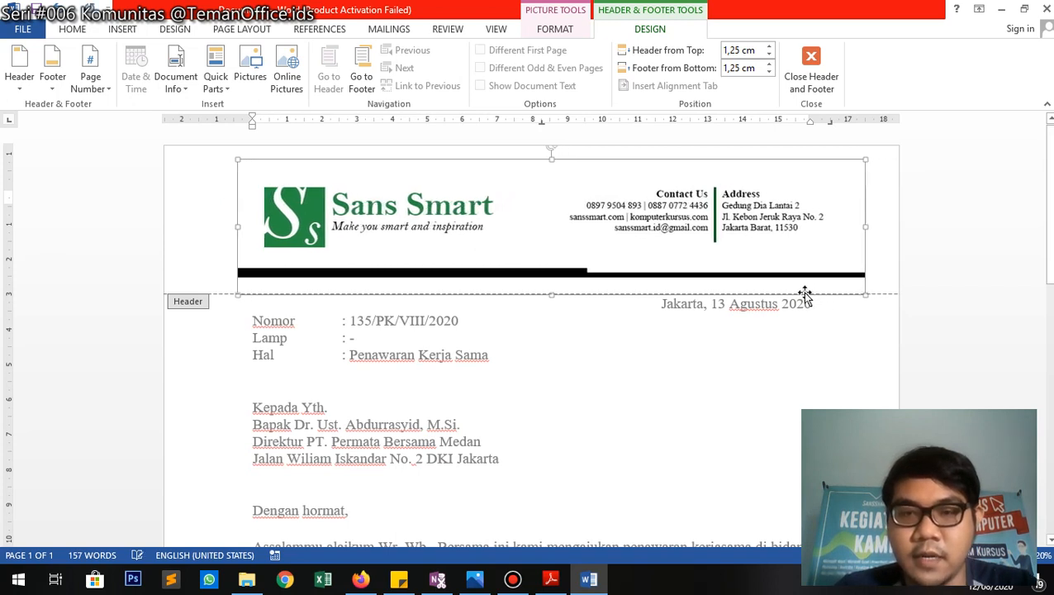
key(Left)
key(Left)
key(Left)
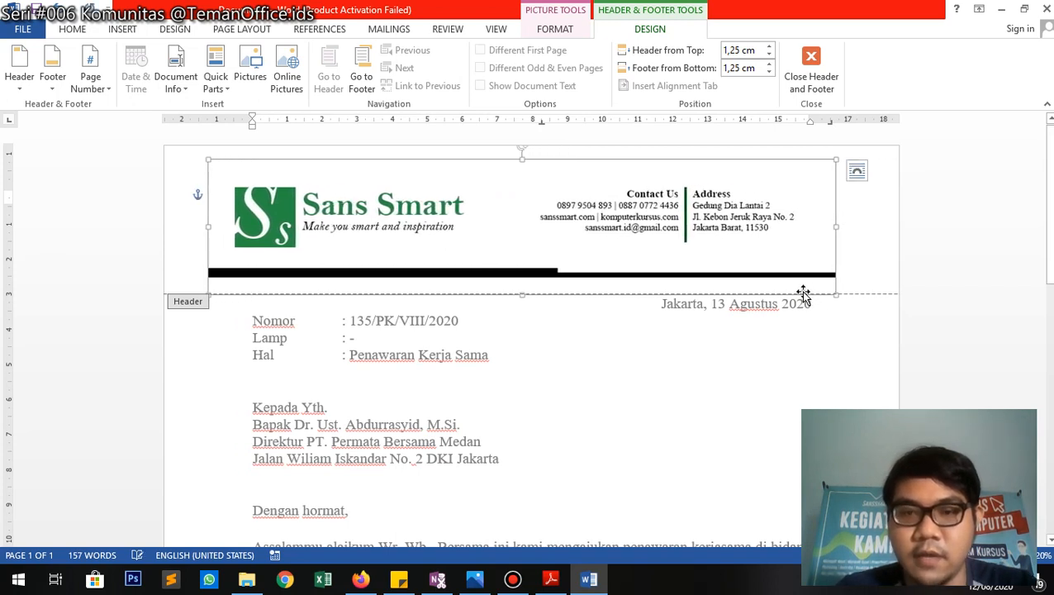
click(811, 70)
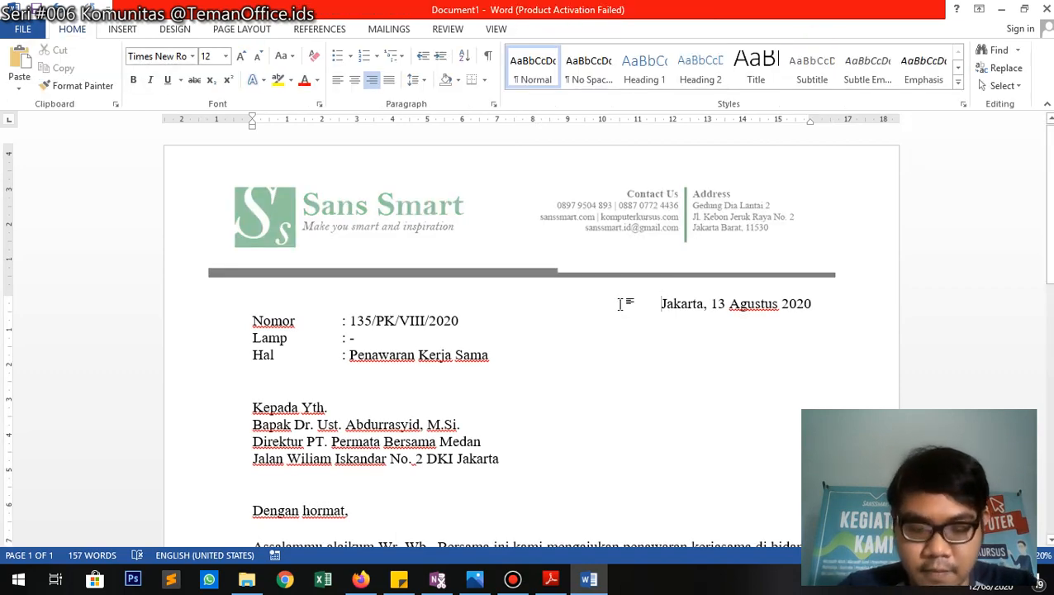
Open the page footer for editing and check the sample letter's footer text in the assignment PDF.
scroll(620, 304, down, 12)
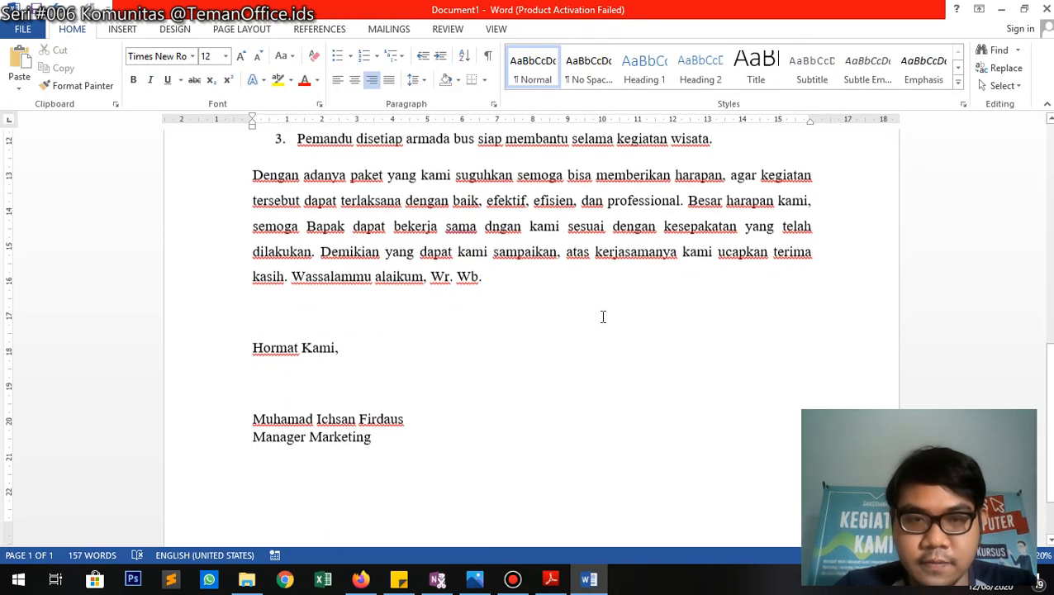
scroll(602, 314, up, 5)
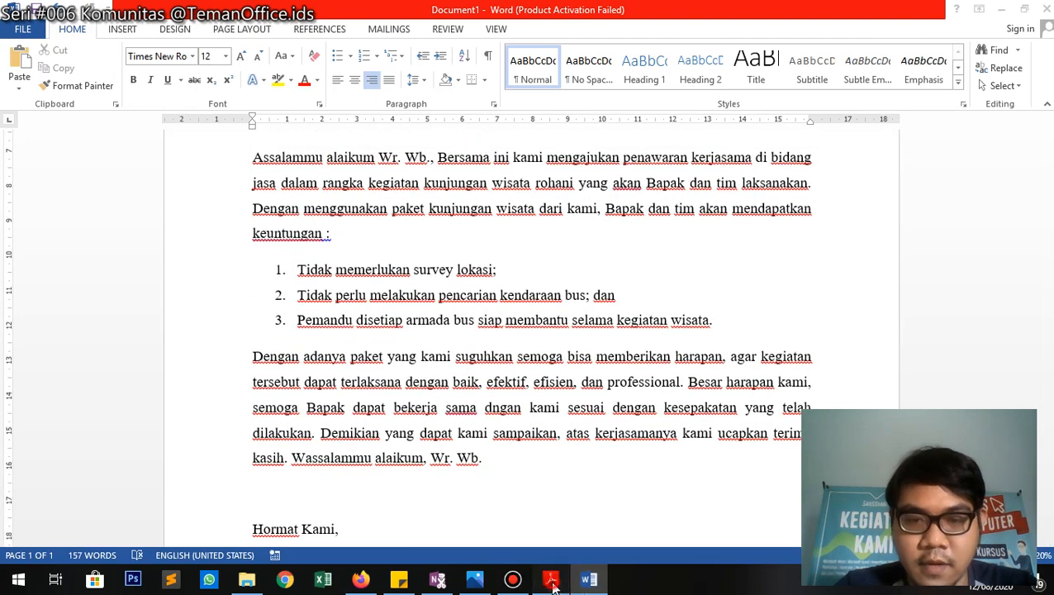
click(551, 579)
click(588, 579)
scroll(624, 443, down, 3)
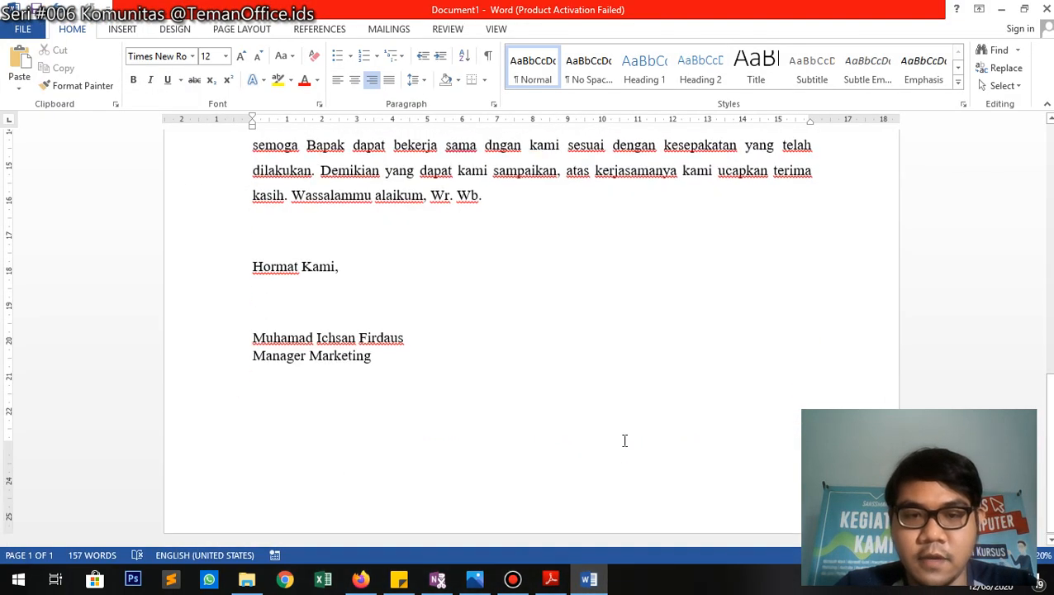
double_click(578, 526)
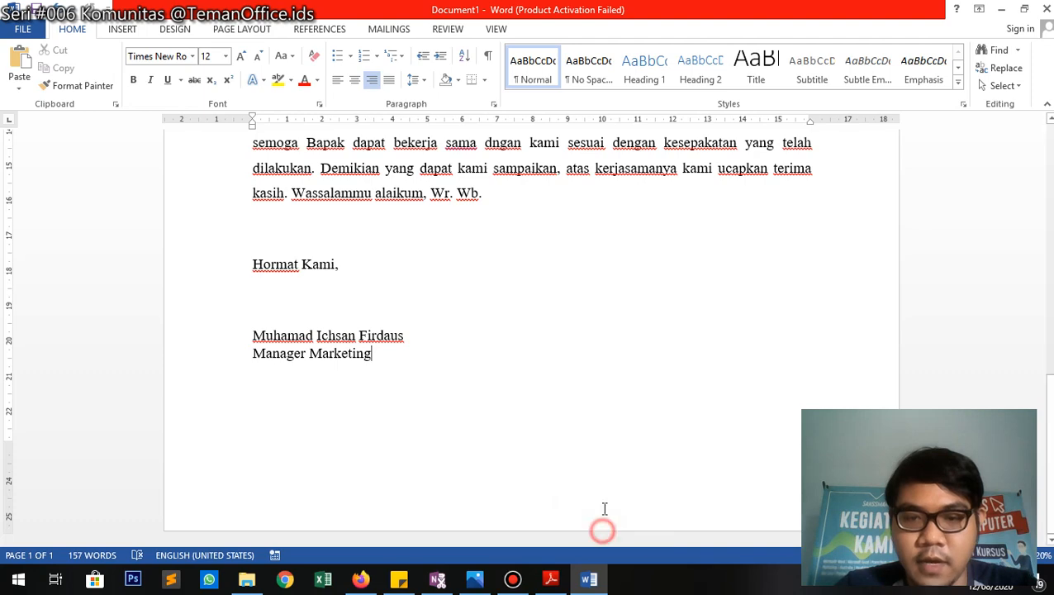
click(551, 579)
scroll(353, 395, down, 20)
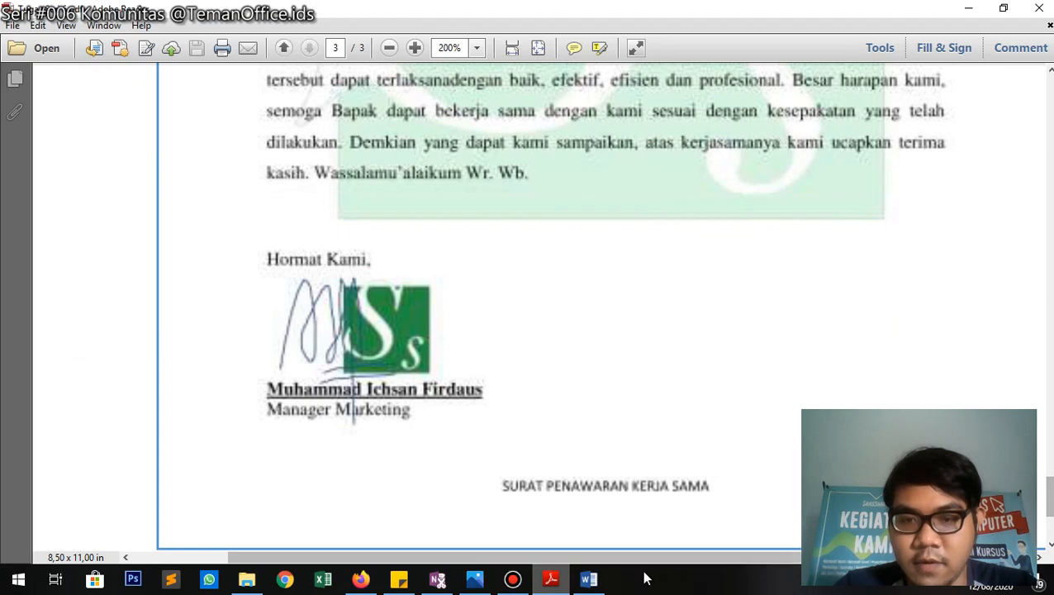
click(588, 579)
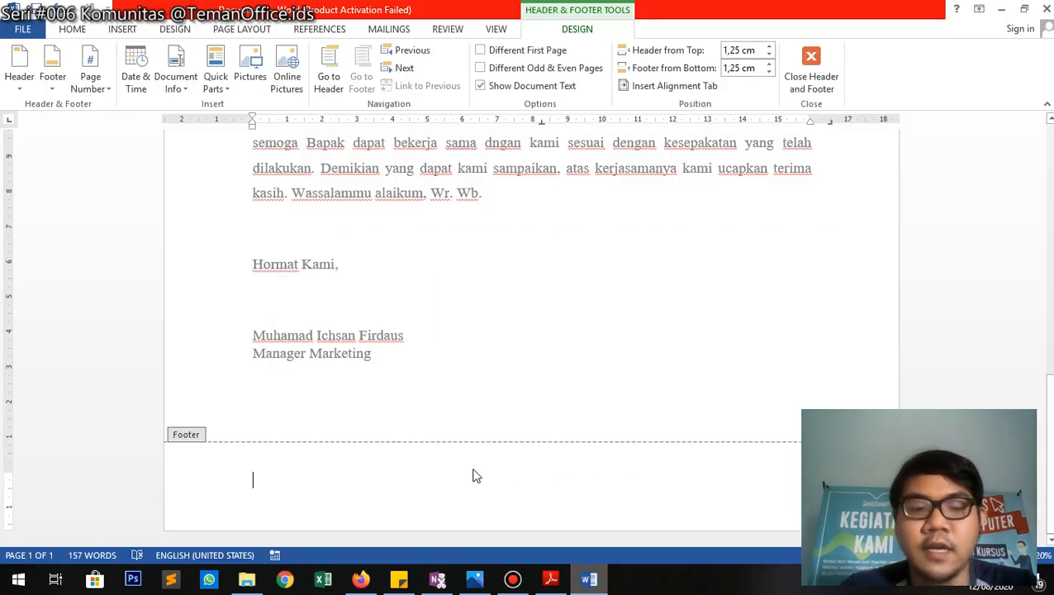
Enter "SURAT PENAWARAN KERJASAMA" as the footer text.
text(SURAT)
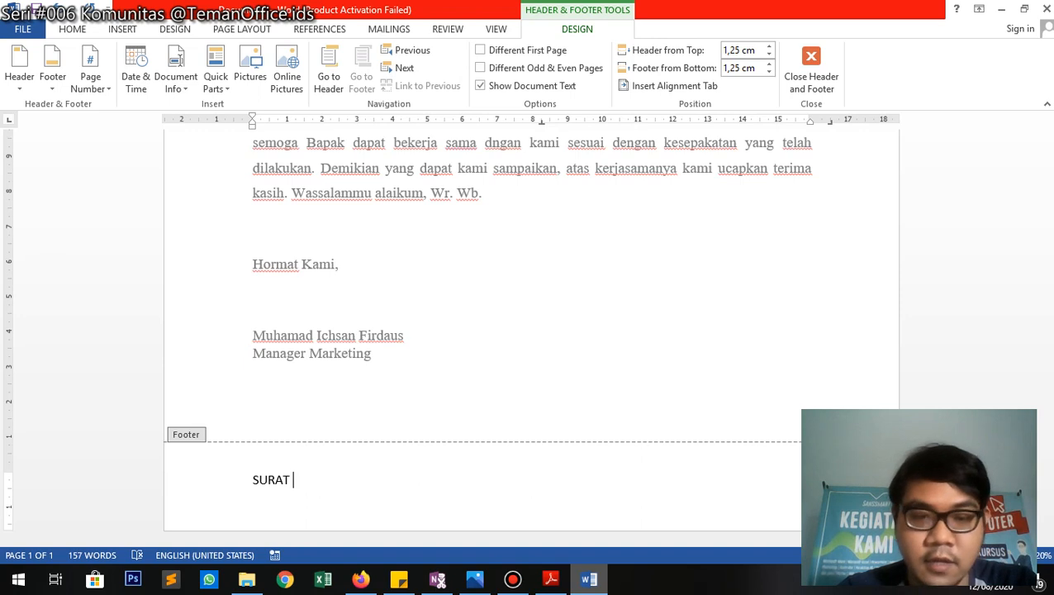
text(PEN)
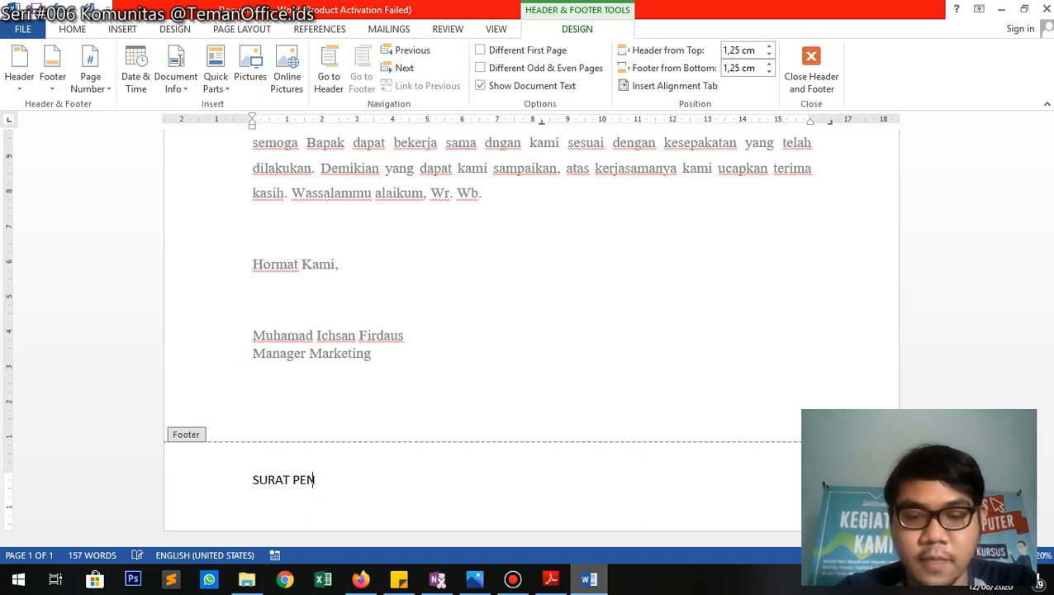
text(AWARAN KERJASAMA)
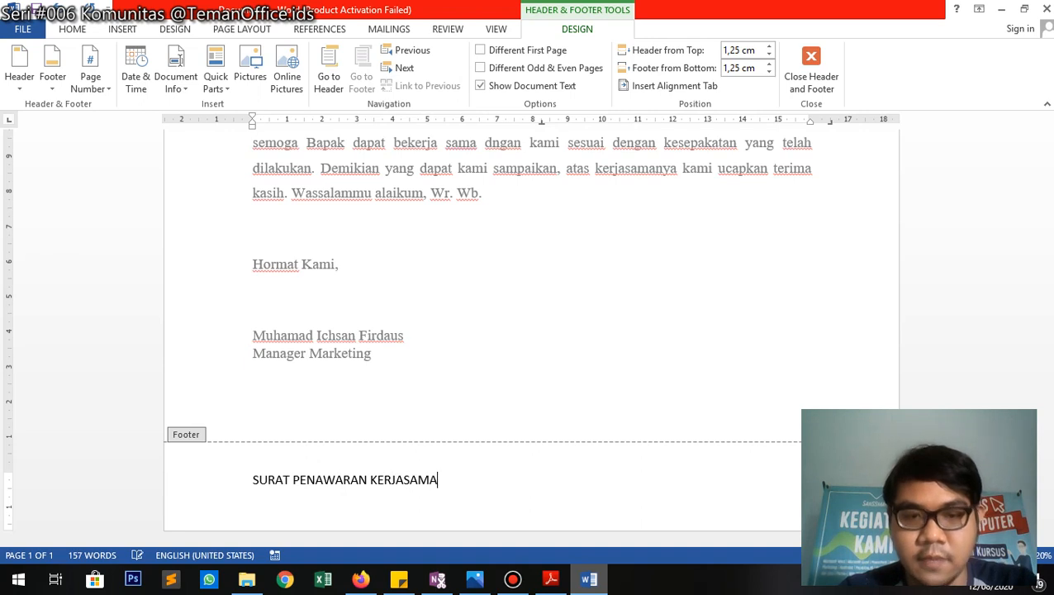
Centre the footer text horizontally and return to the letter body.
triple_click(475, 474)
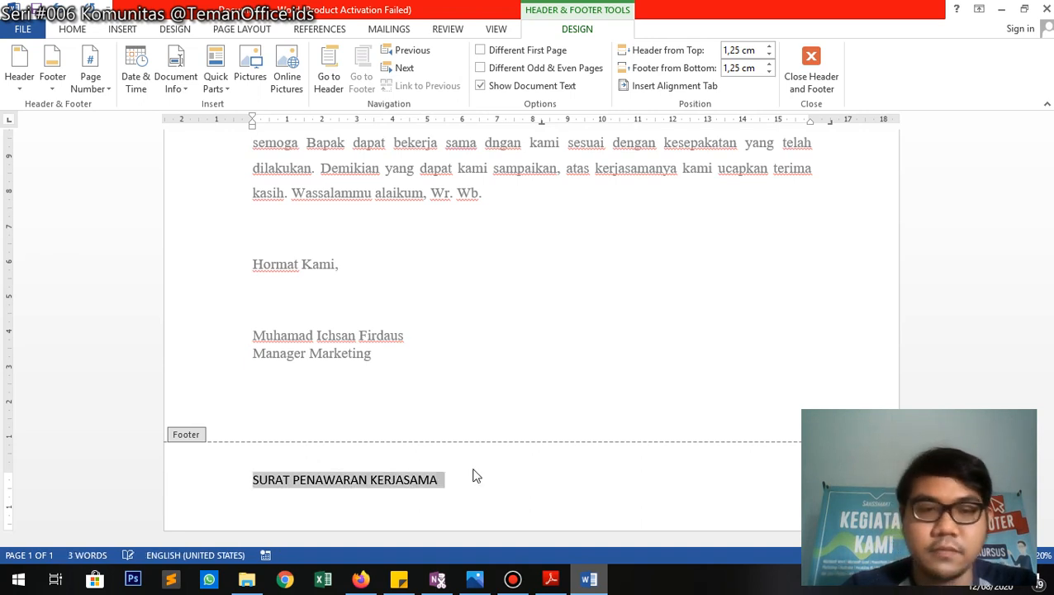
click(72, 28)
click(372, 80)
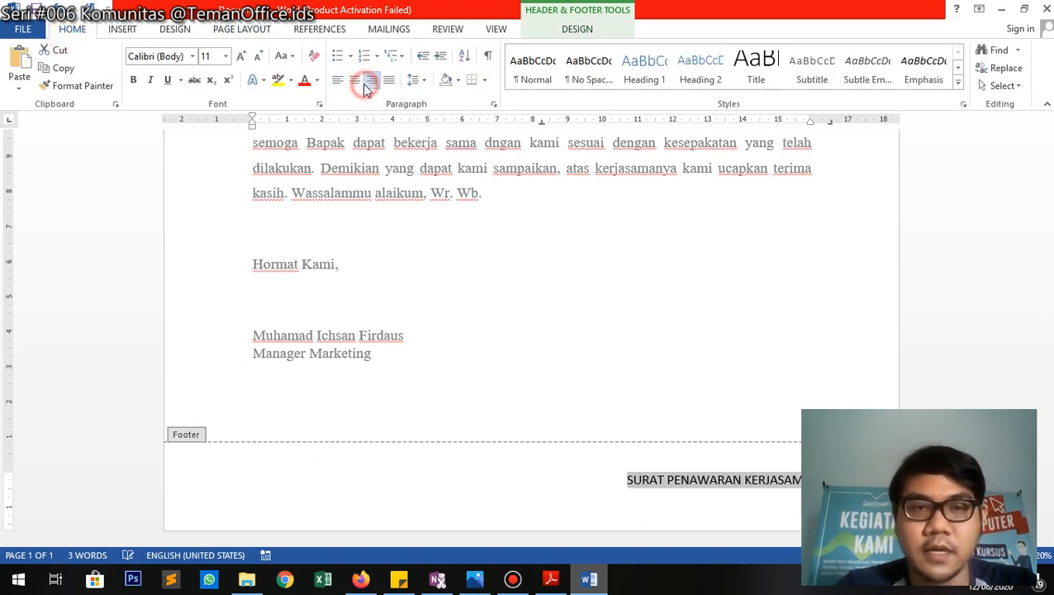
click(355, 81)
double_click(636, 347)
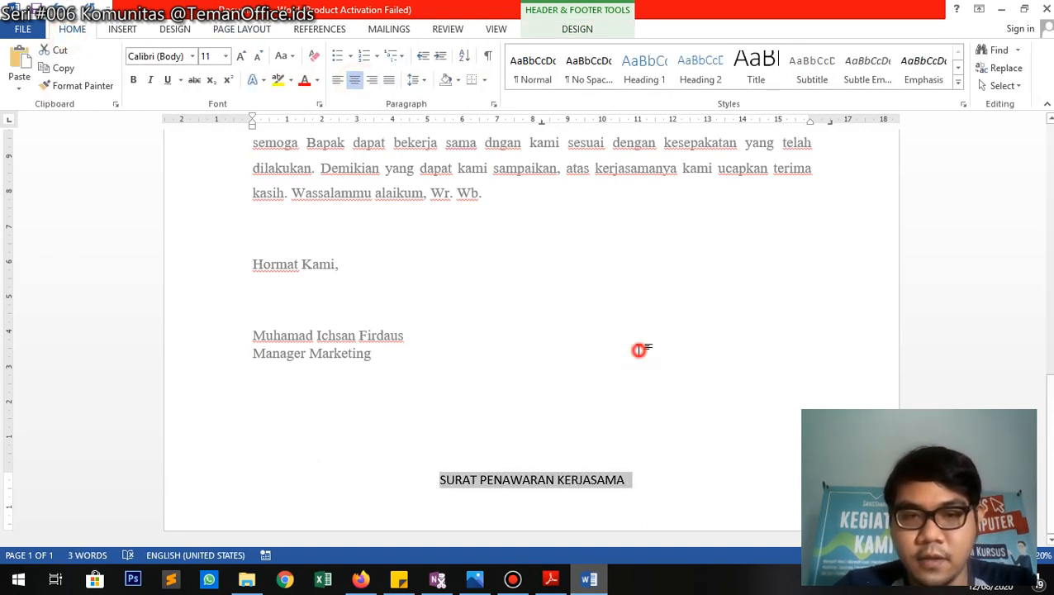
Switch to the assignment PDF and go back from the sample letter to the task instructions on page 1.
click(543, 572)
scroll(573, 420, up, 3)
scroll(575, 417, up, 15)
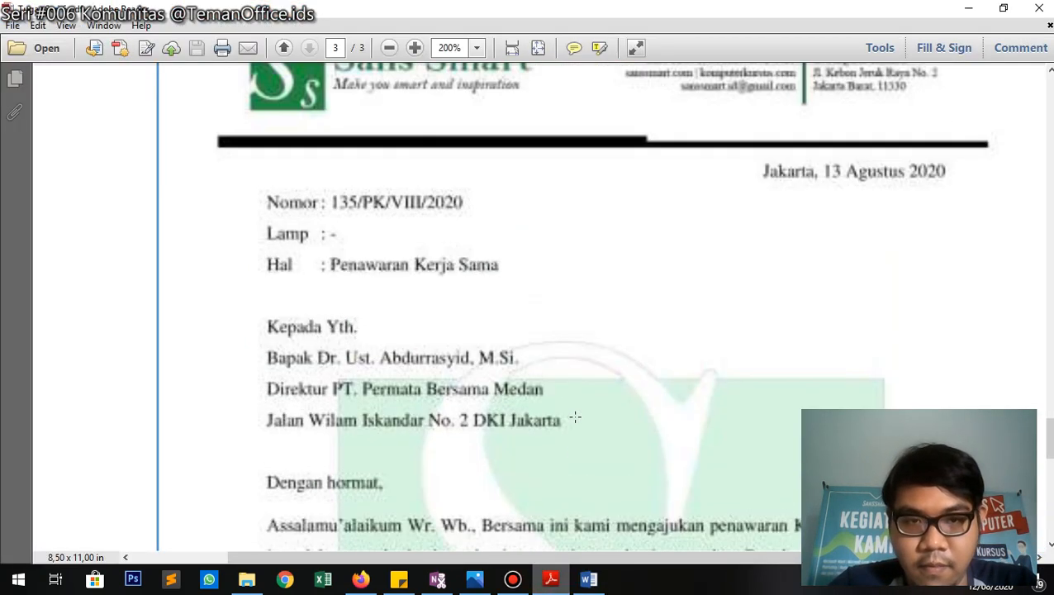
scroll(581, 369, up, 15)
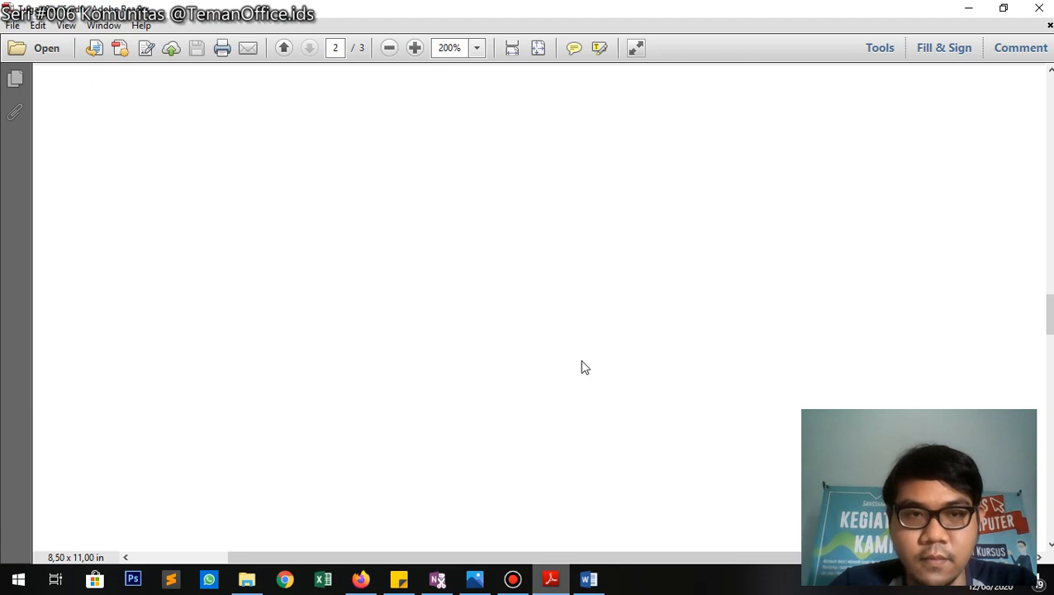
scroll(581, 362, up, 15)
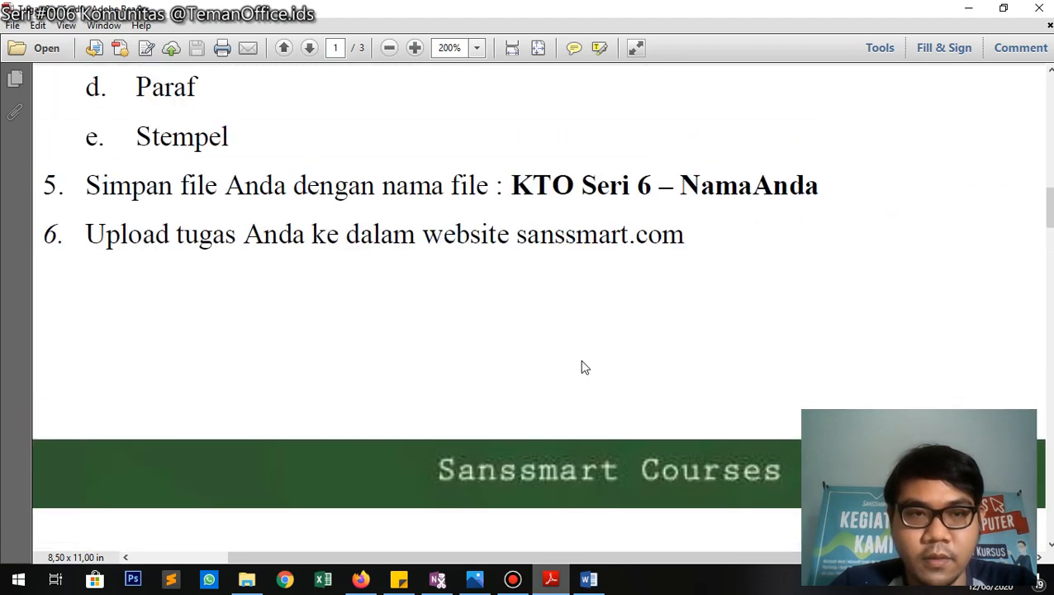
Switch to the Word letter and open the custom watermark settings.
click(588, 579)
scroll(565, 353, up, 10)
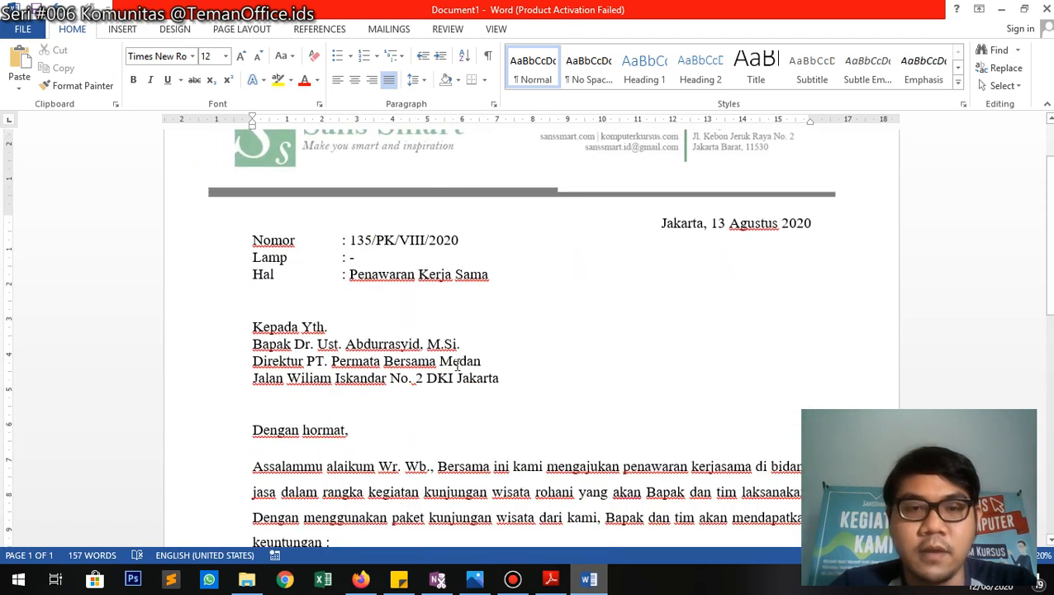
click(126, 30)
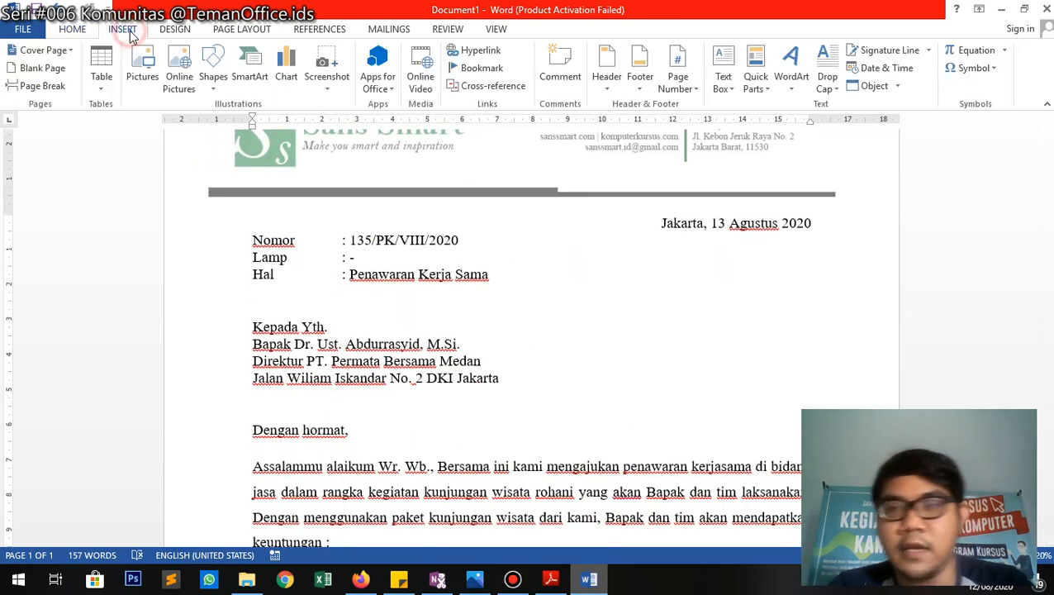
click(175, 30)
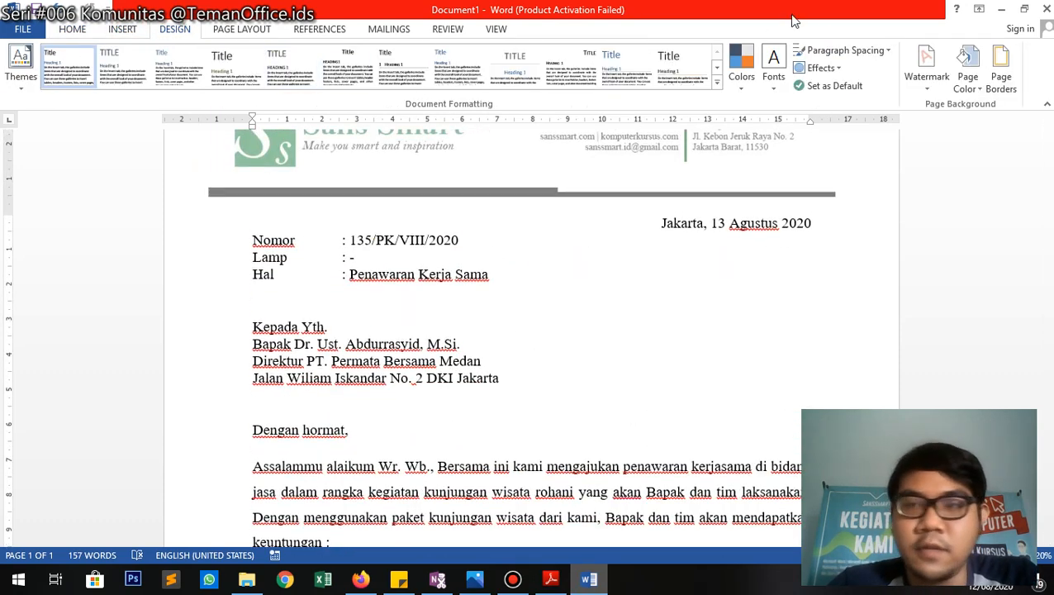
click(928, 83)
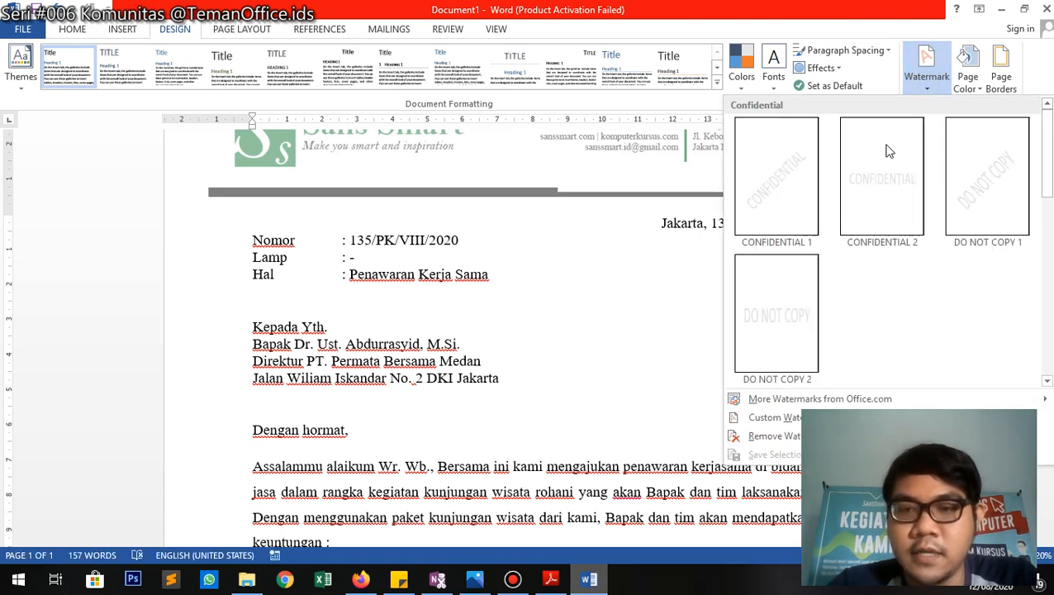
click(773, 417)
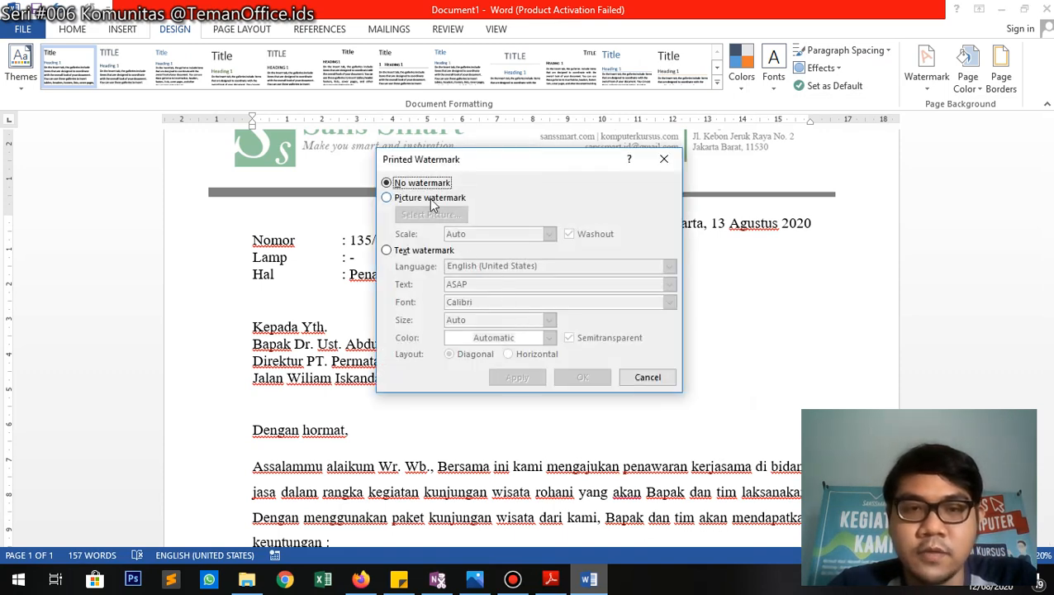
Apply stempel.png from the Materi folder as a picture watermark with automatic scale and washout.
click(429, 197)
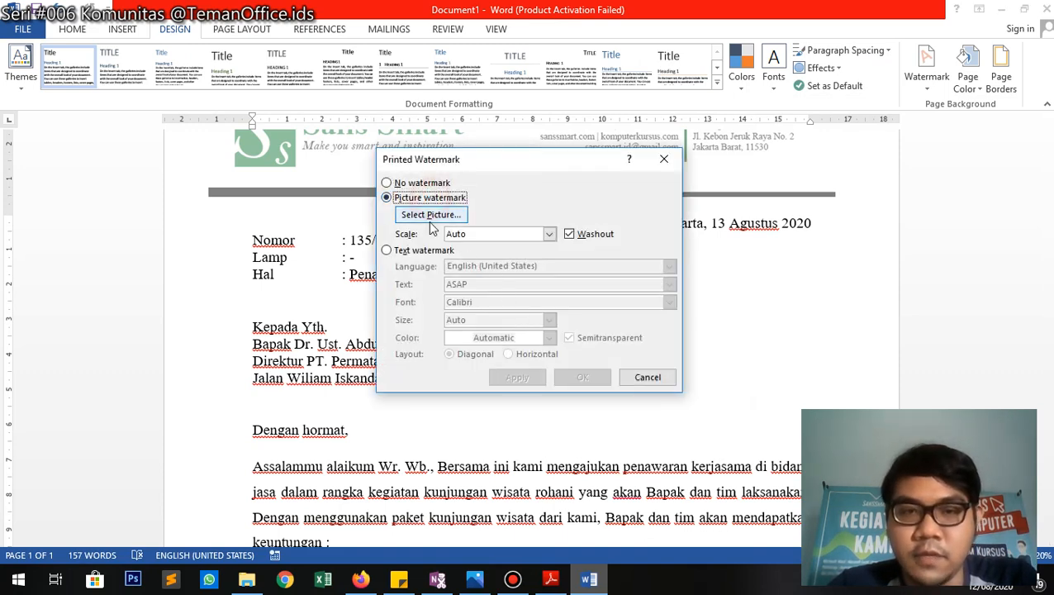
click(431, 214)
click(706, 438)
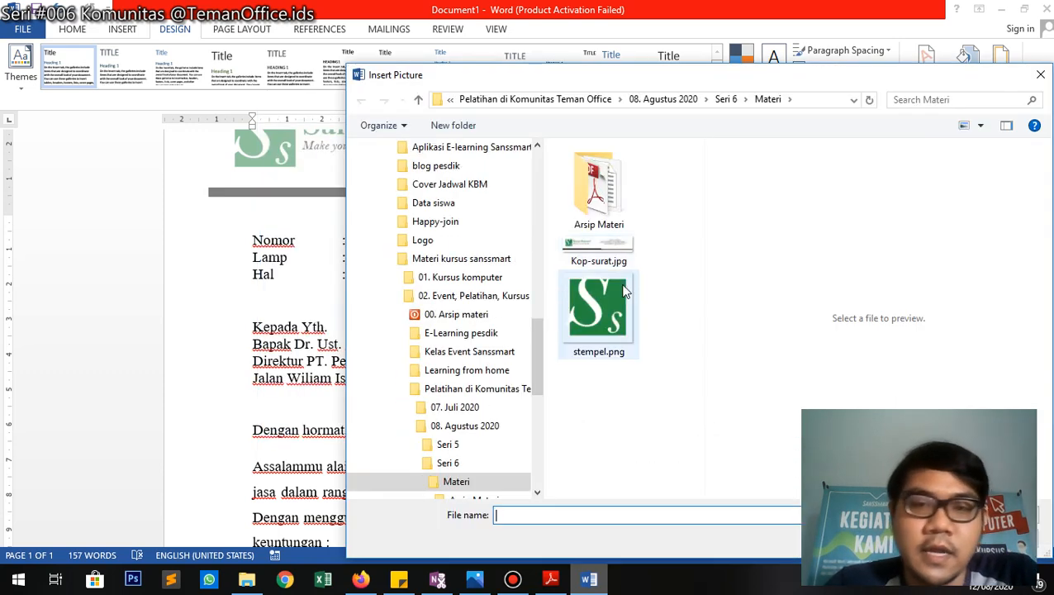
click(623, 311)
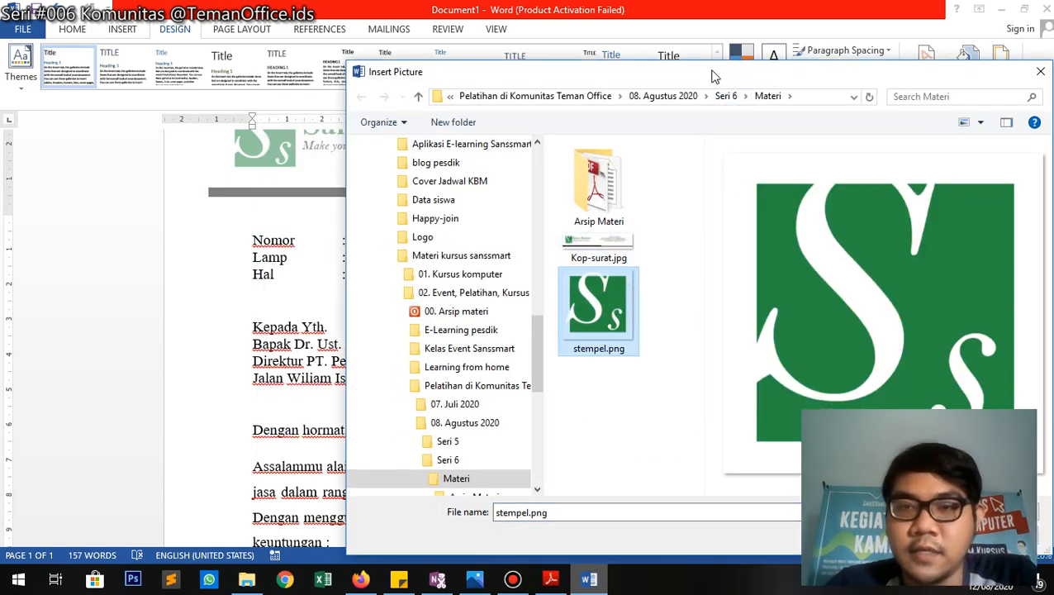
drag(714, 79, 595, 47)
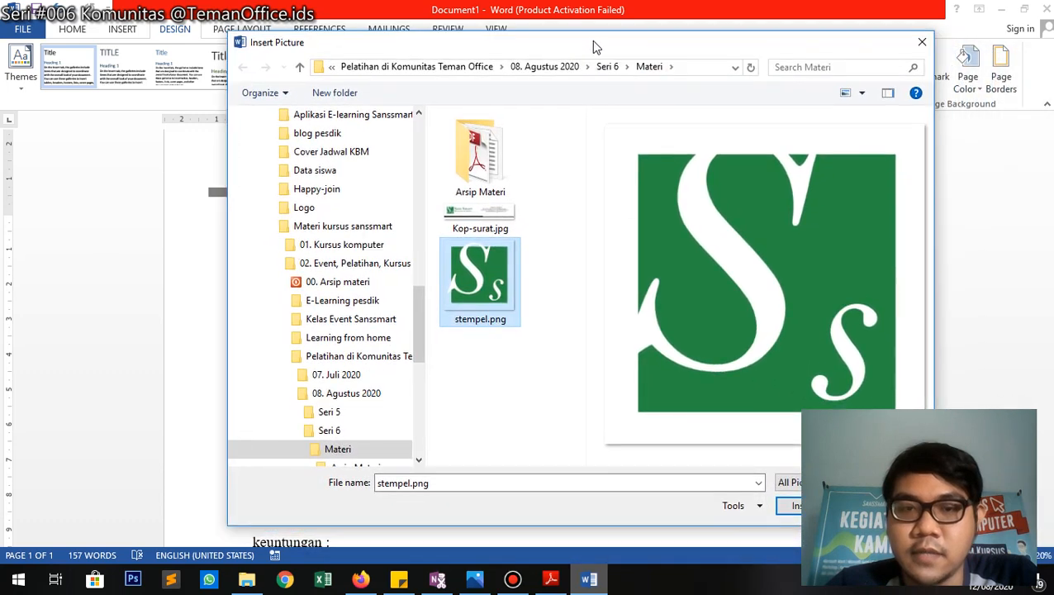
click(789, 505)
click(528, 378)
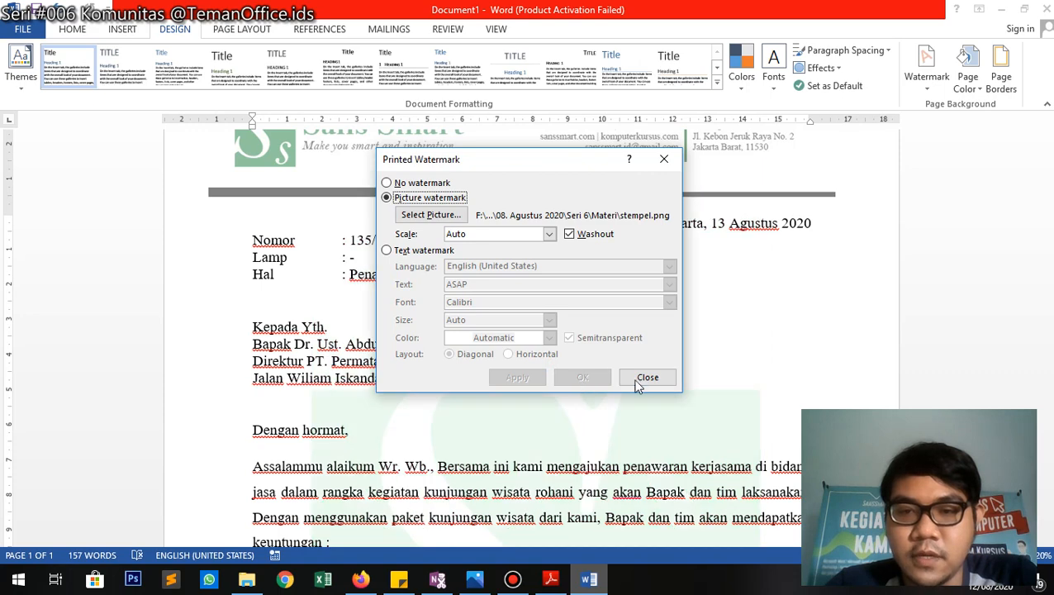
click(646, 377)
Reduce the indent of the three-item numbered list so its numbers align with the body text's left margin.
scroll(643, 376, down, 4)
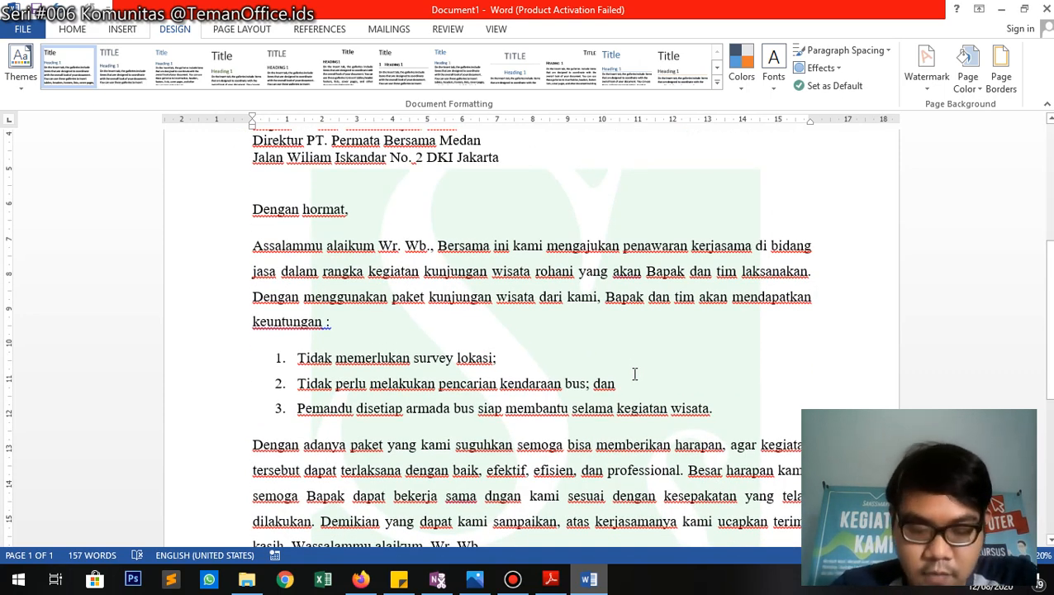
scroll(635, 374, up, 3)
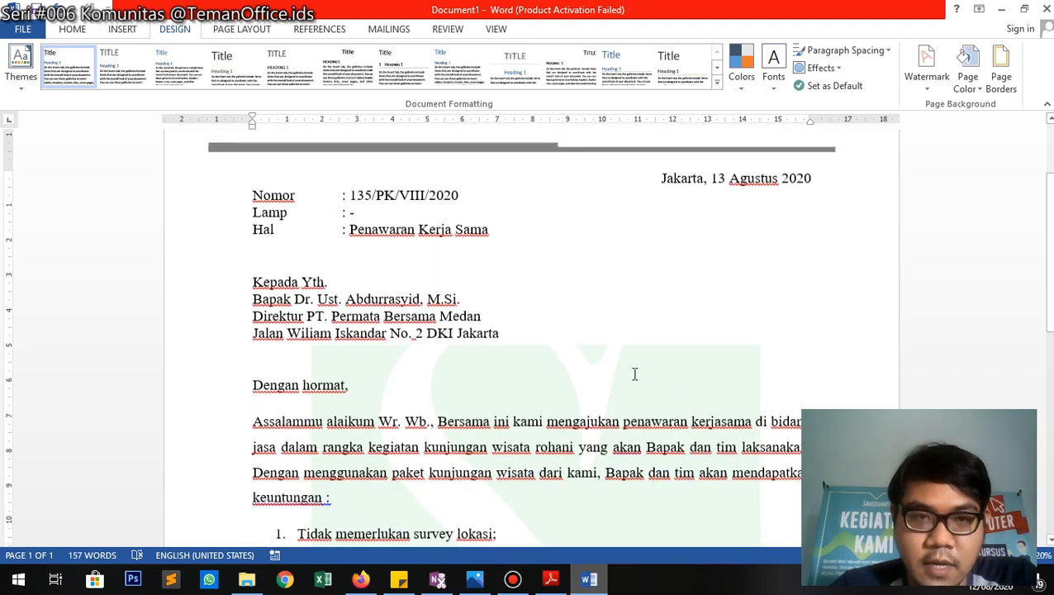
scroll(635, 374, down, 4)
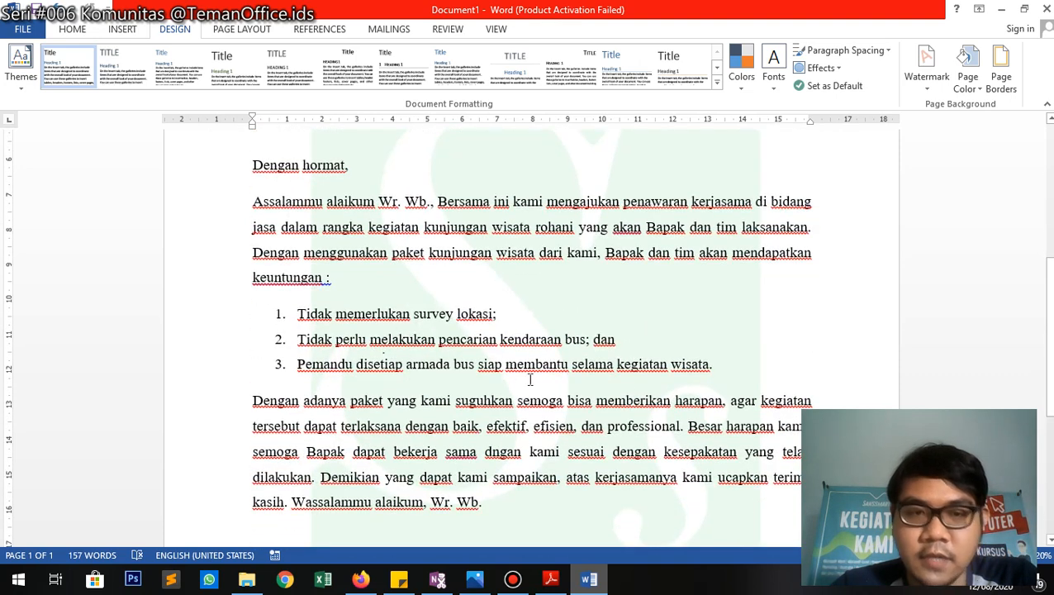
drag(748, 369, 298, 313)
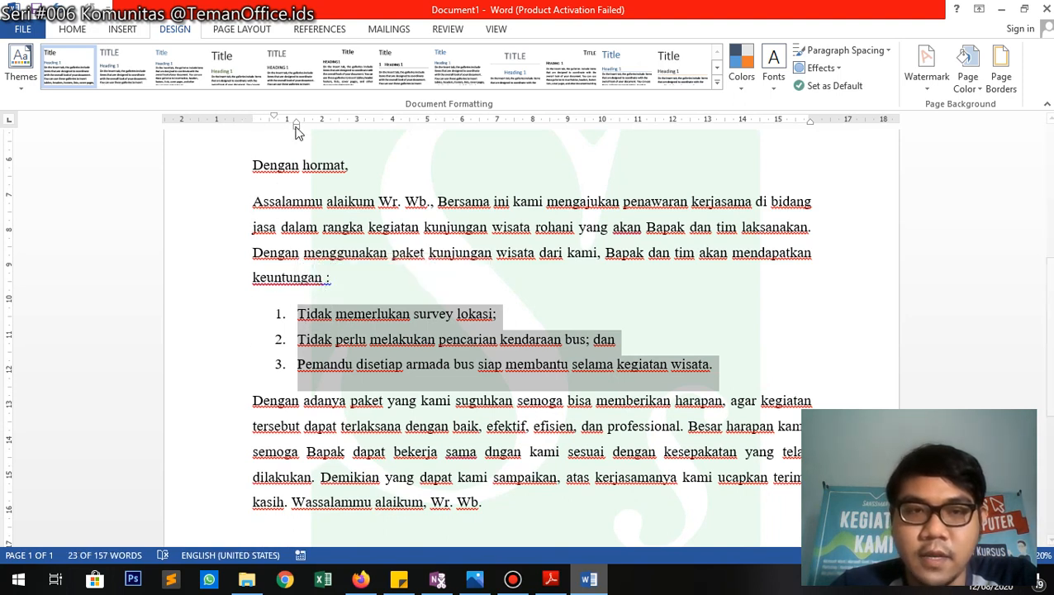
mouse_move(296, 125)
mouse_down()
mouse_move(275, 132)
mouse_move(253, 119)
mouse_up()
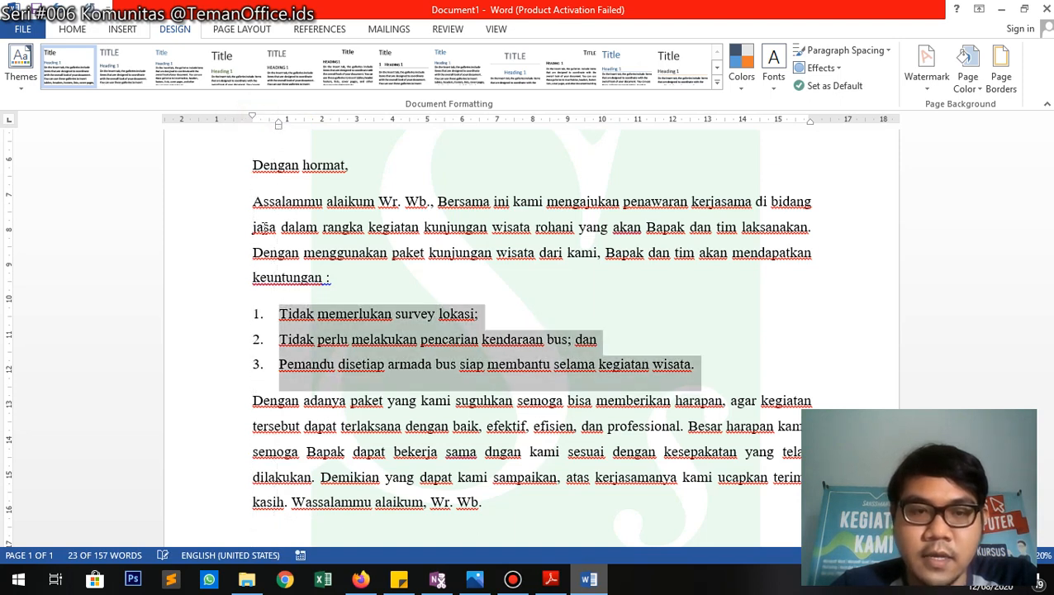
click(283, 357)
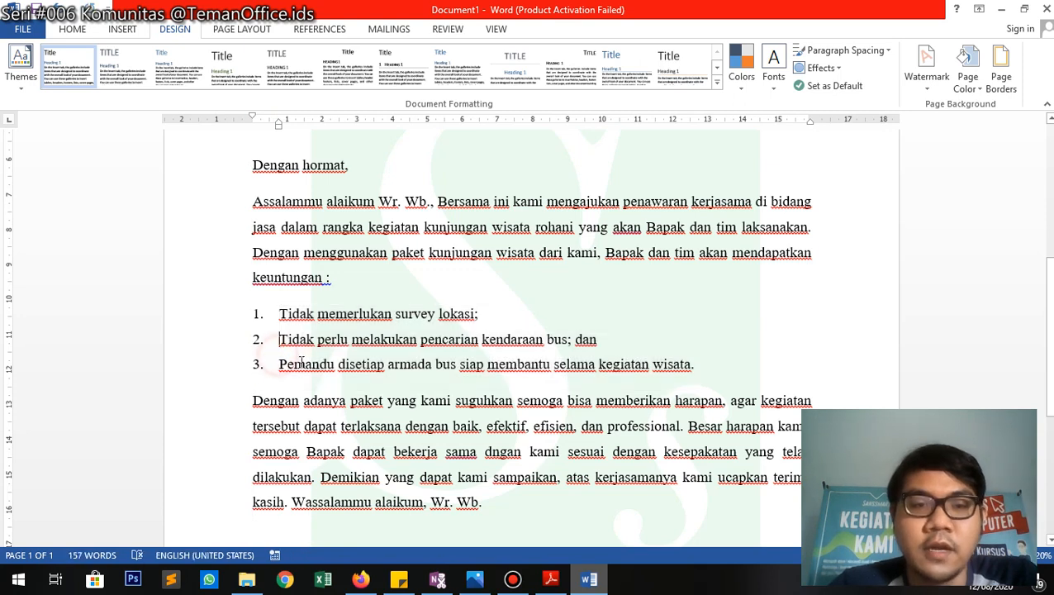
Add lettered sub-items a. and b. under list item 3, each with the text "A".
click(716, 370)
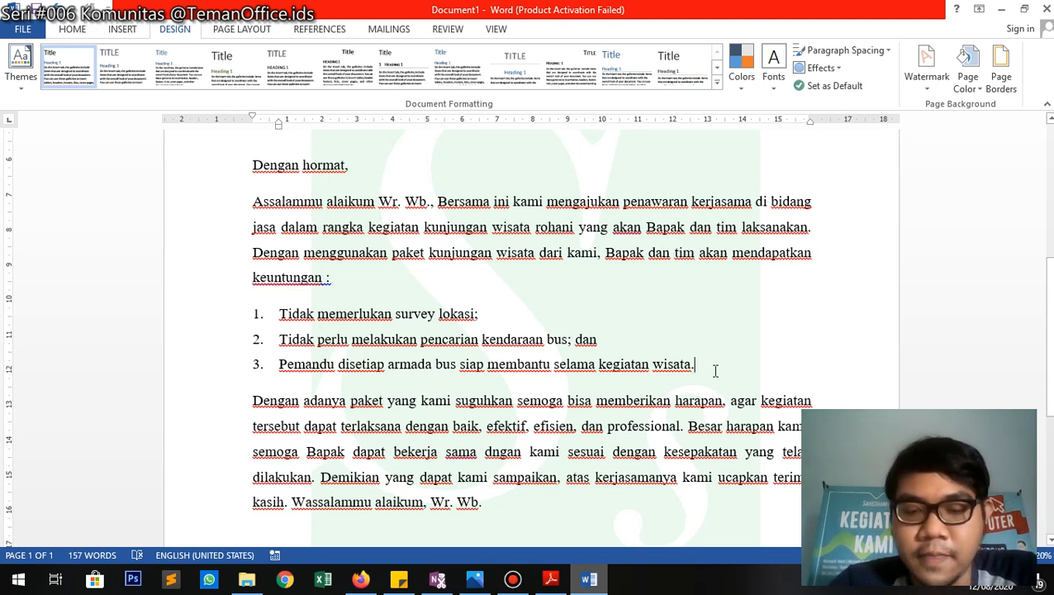
key(Return)
key(BackSpace)
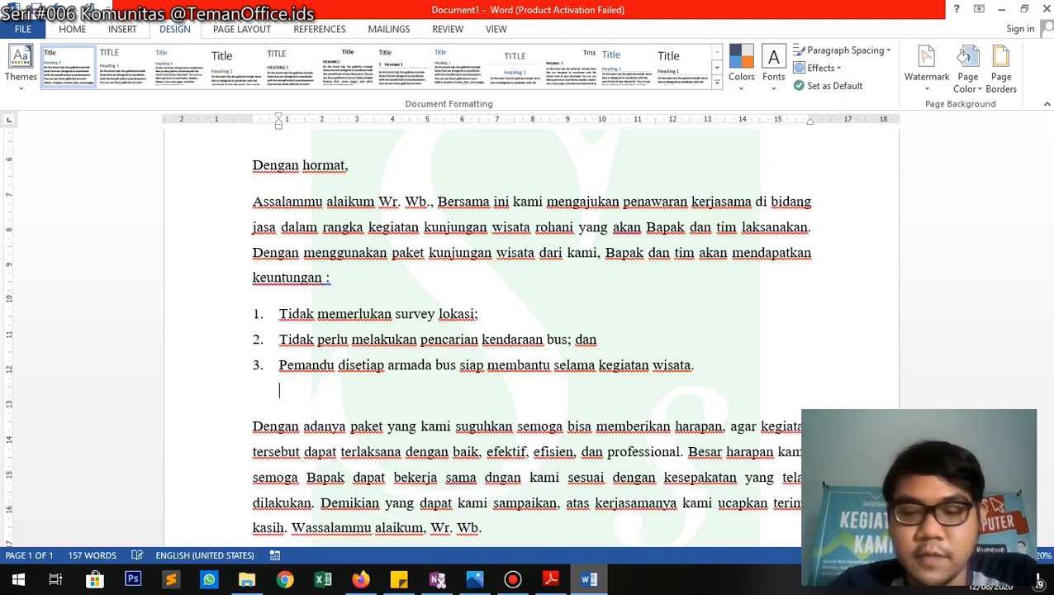
text(A)
key(BackSpace)
text(a. )
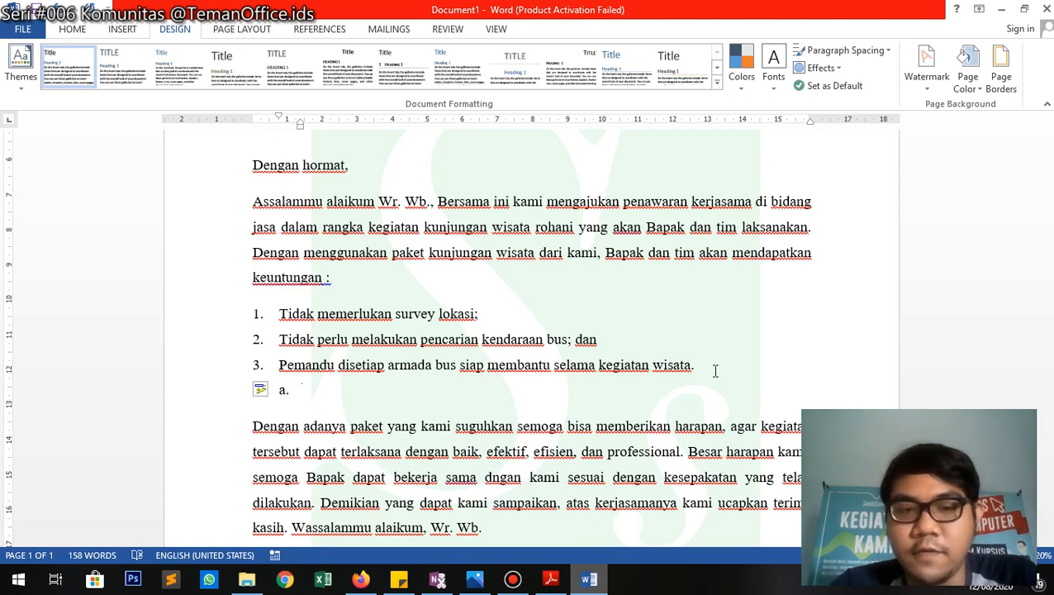
text(A)
key(Return)
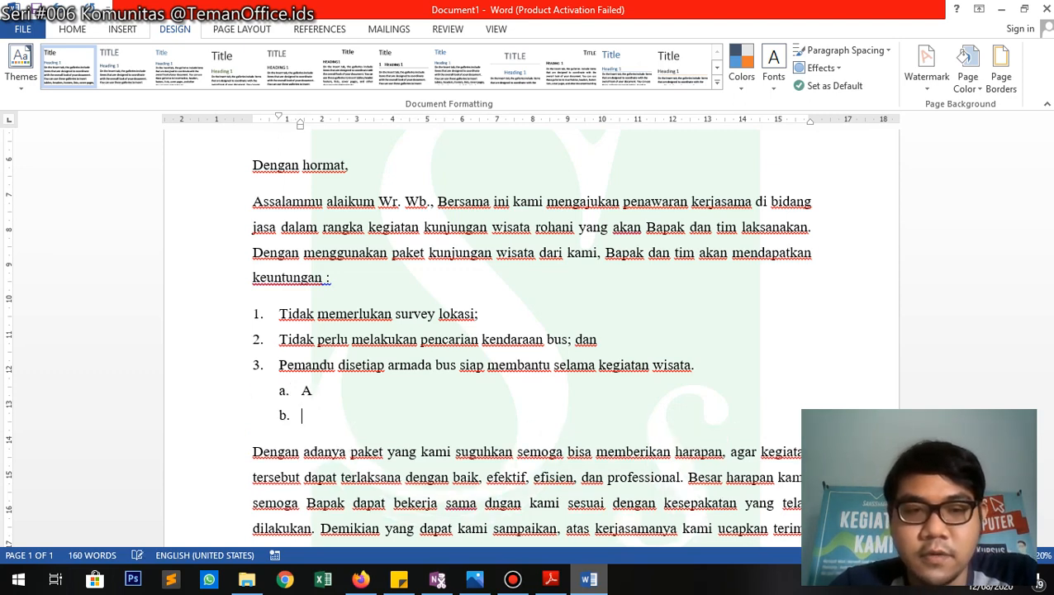
text(A)
key(Return)
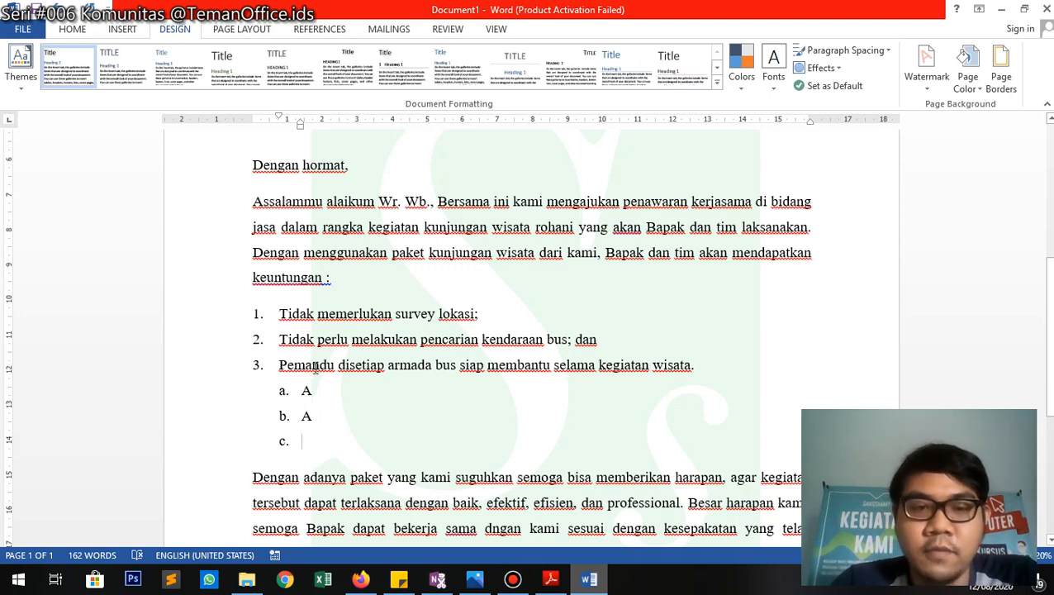
Enter "Pemandu profesional" as the text of sub-item c.
text(A)
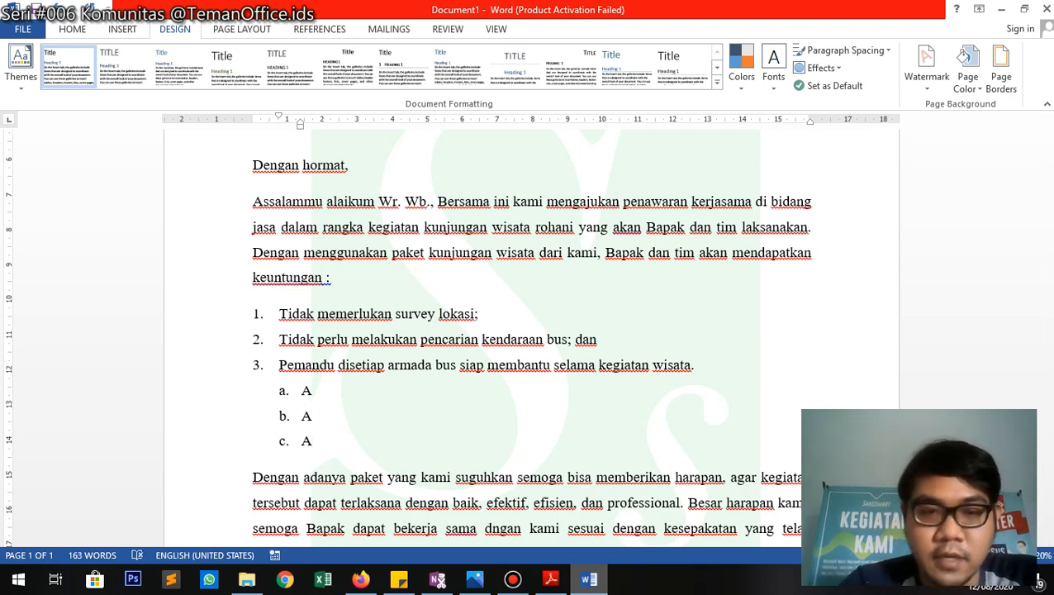
key(BackSpace)
text(NAMA)
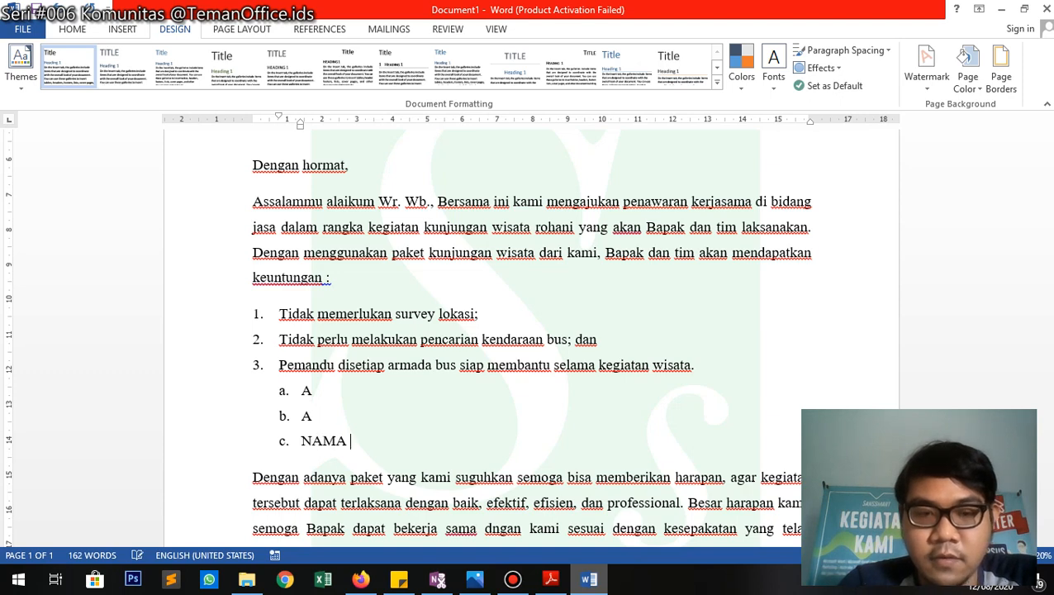
key(shift+Left)
key(shift+Left)
key(shift+Left)
key(shift+Left)
key(shift+Left)
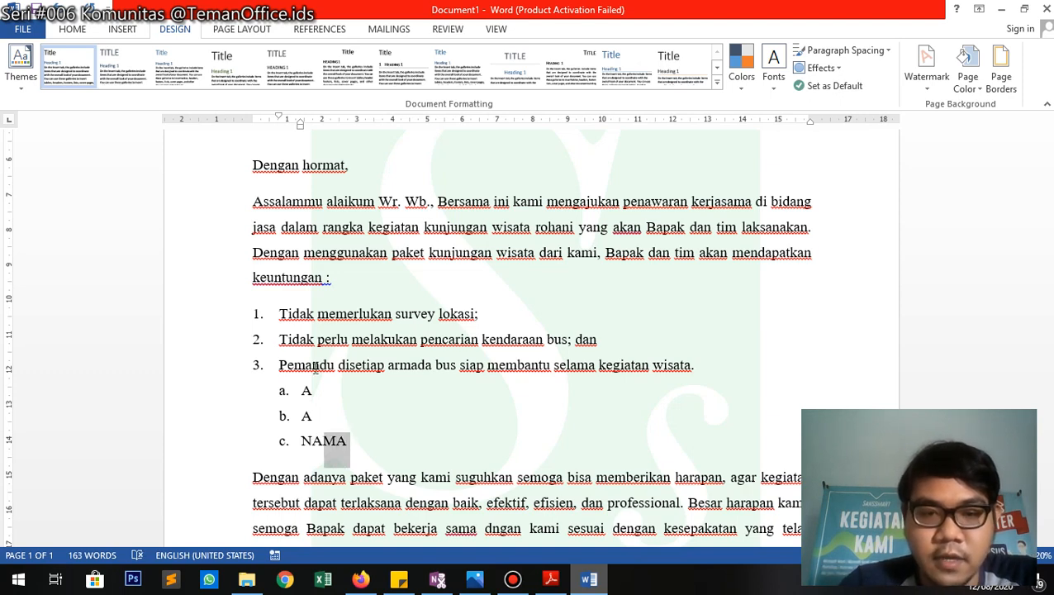
text(Pemandu)
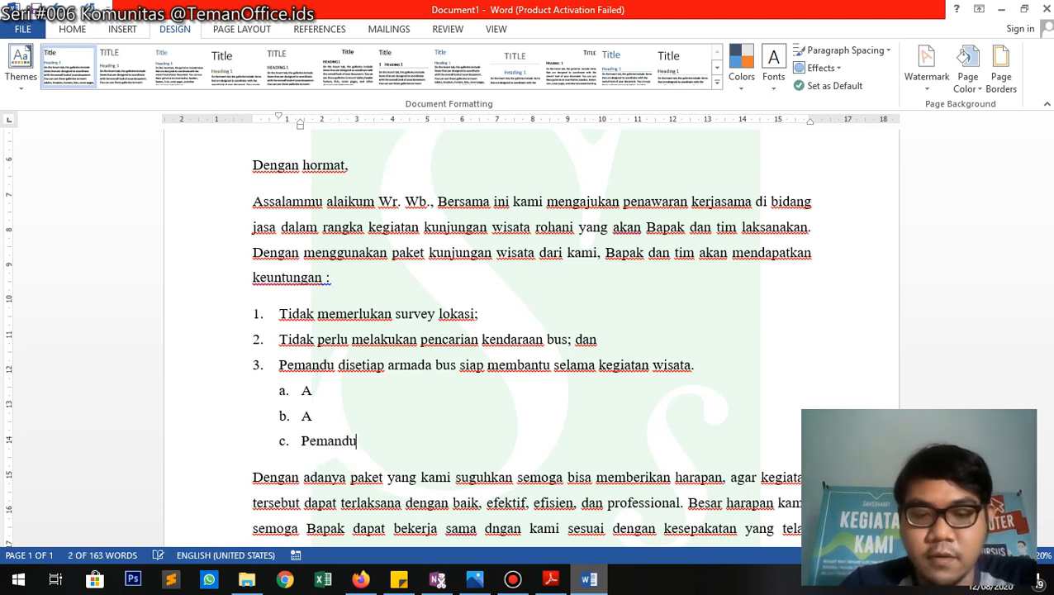
text( profesional)
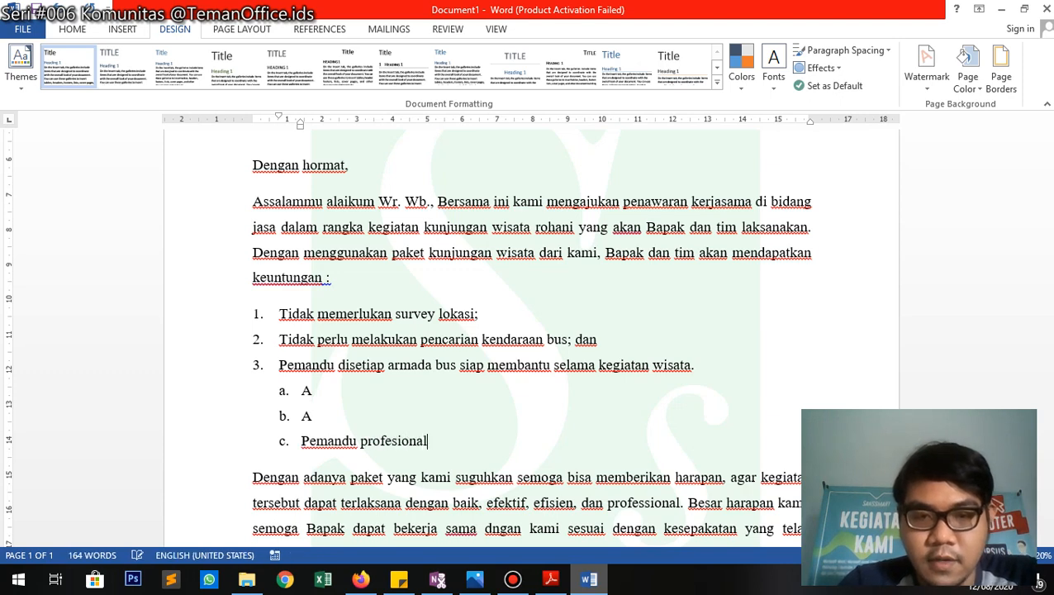
Add a deeper list level under sub-item c with items 1) and 2), each with the text "A".
key(Return)
key(BackSpace)
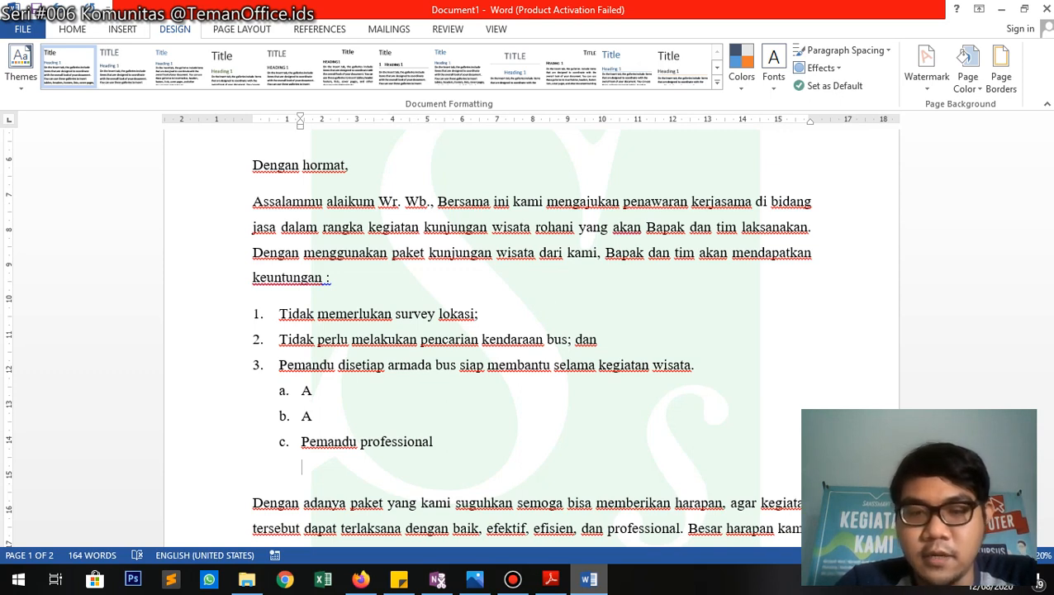
text(1))
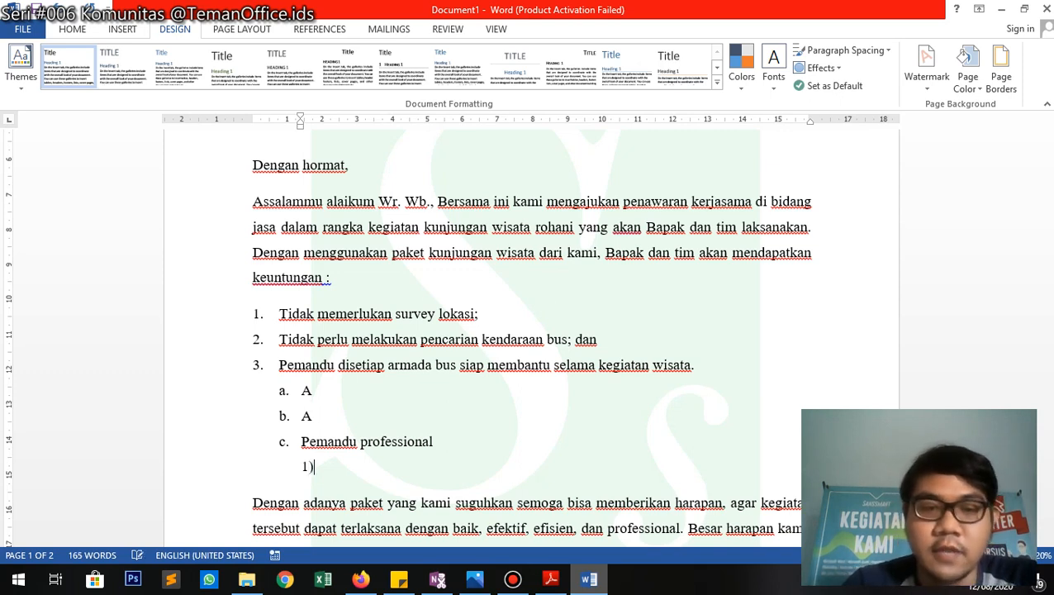
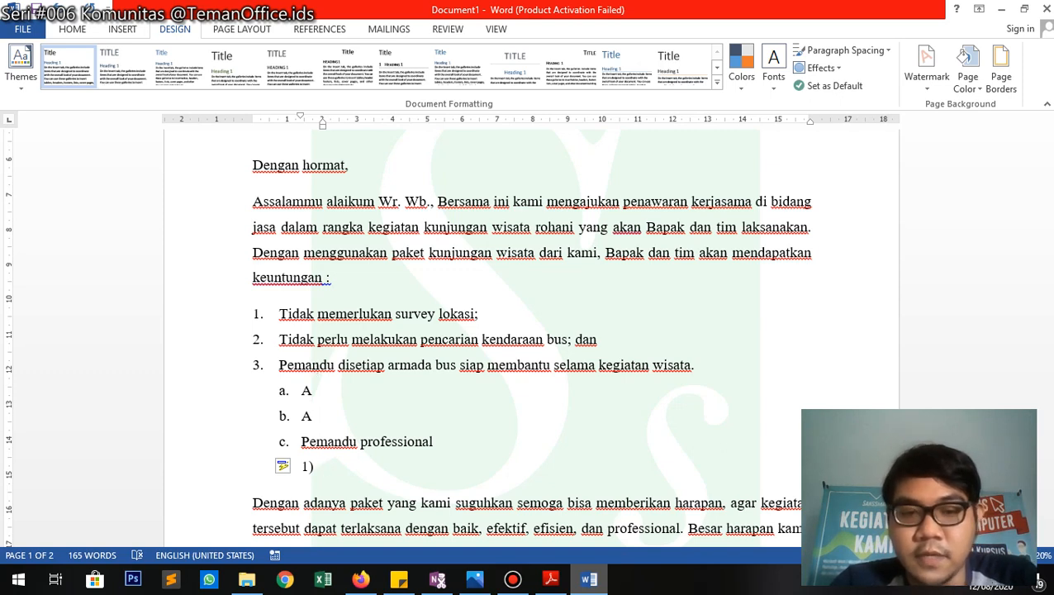
text(A)
key(Return)
text(A)
key(Return)
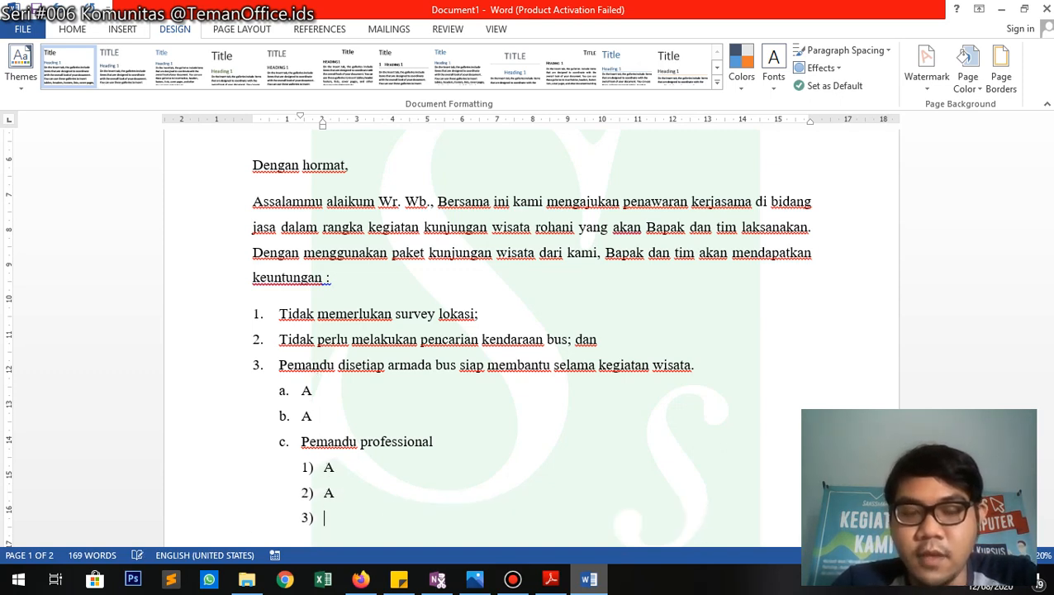
Add a further list level under item 2) with items a), b) and c), each with the text "A".
key(BackSpace)
text(a)
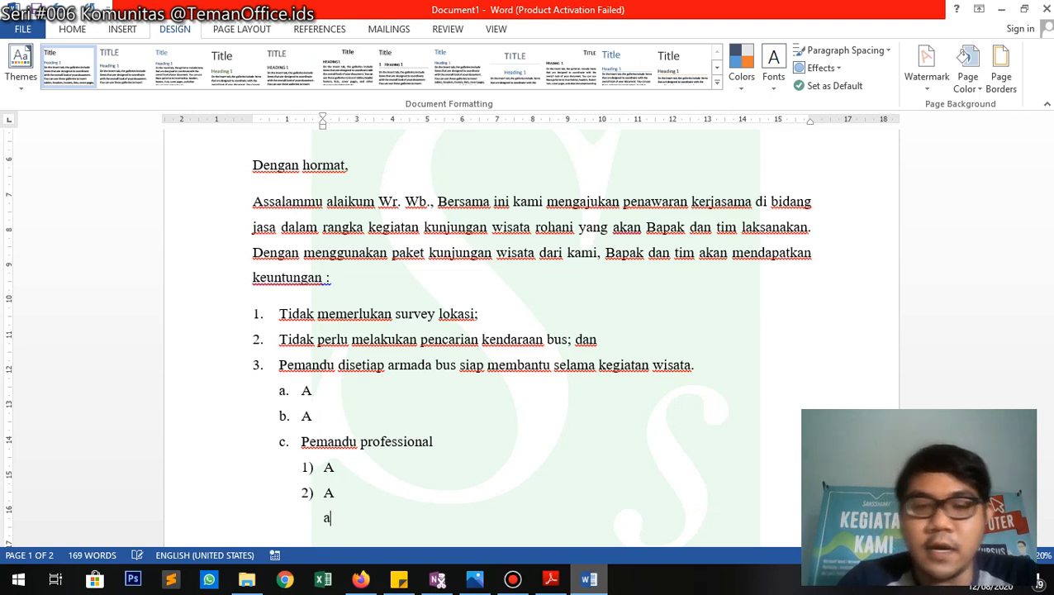
text() )
text(A)
key(Return)
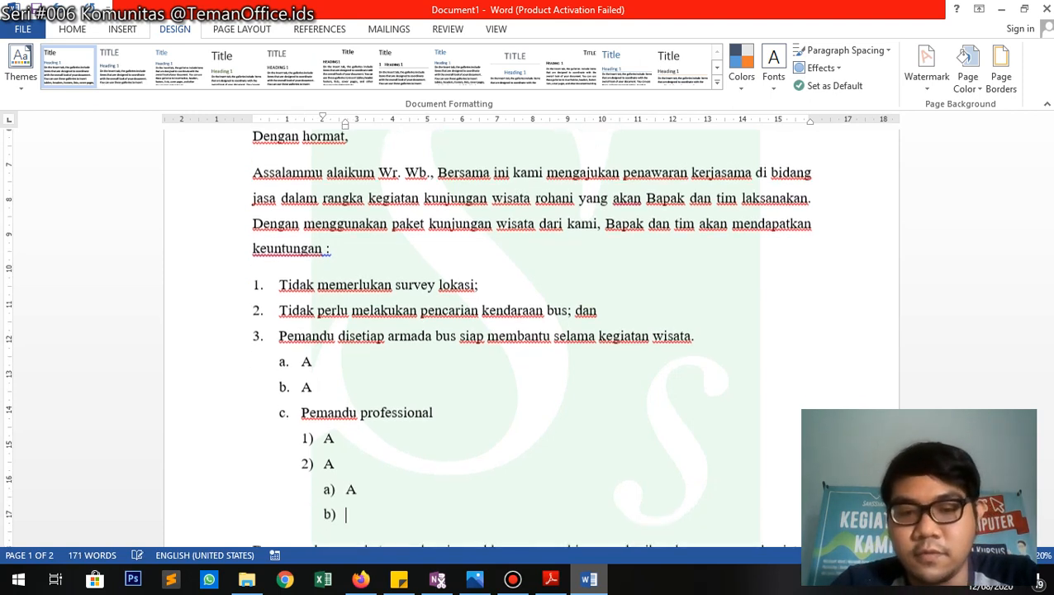
text(a)
key(Return)
text(a)
key(Return)
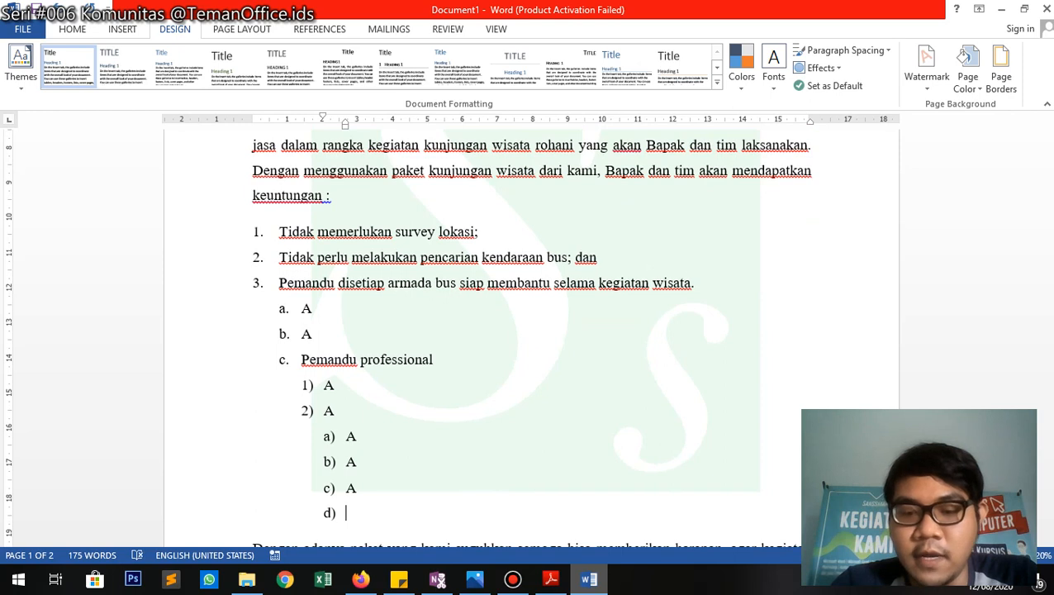
Add a Roman-numeral list level under item c), with item i. containing the text "A" and an empty item after it.
key(BackSpace)
text(iii)
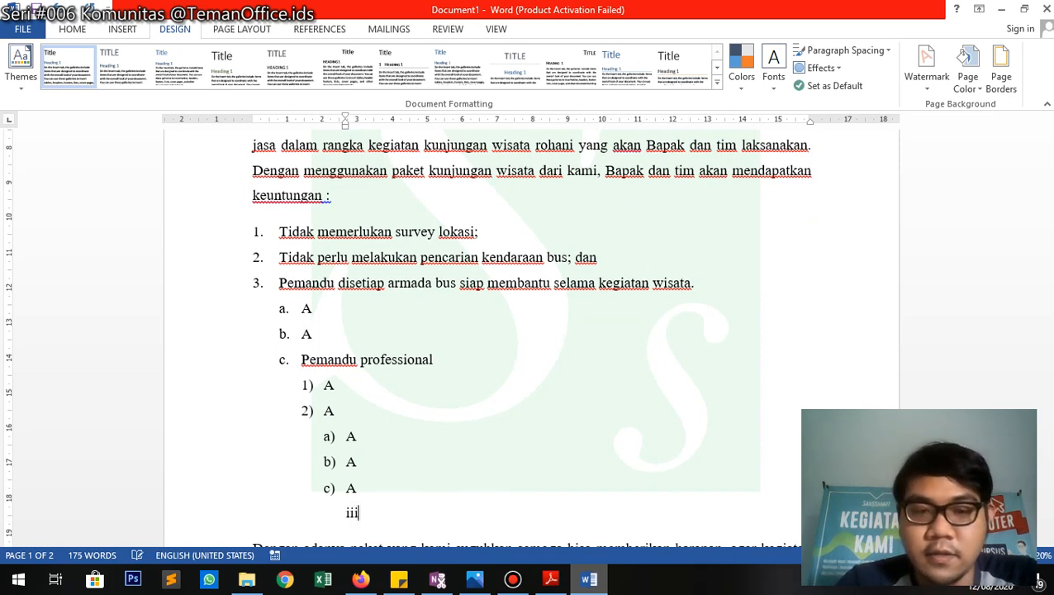
text(.)
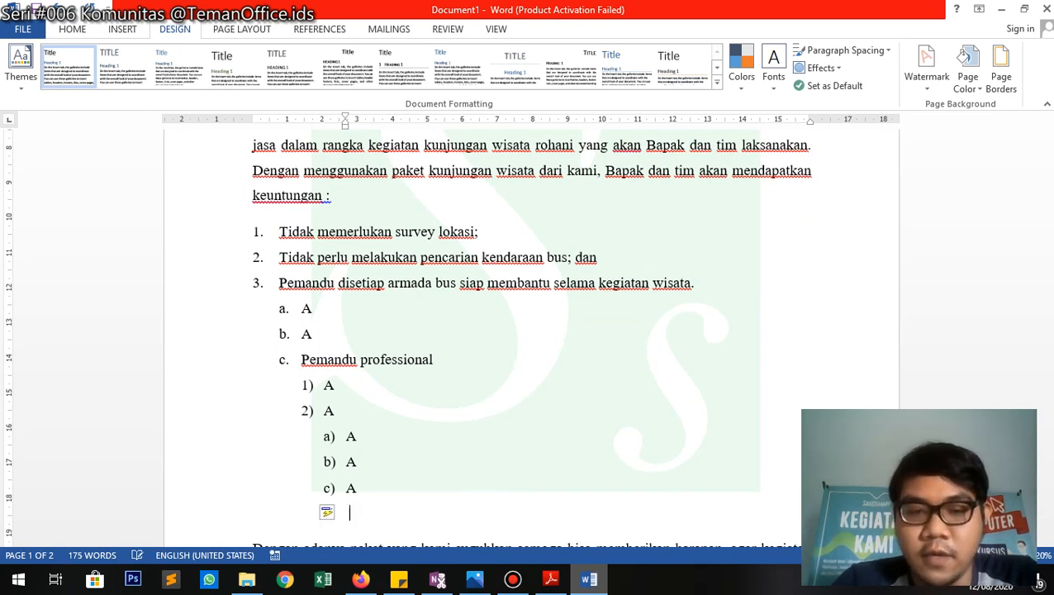
key(Return)
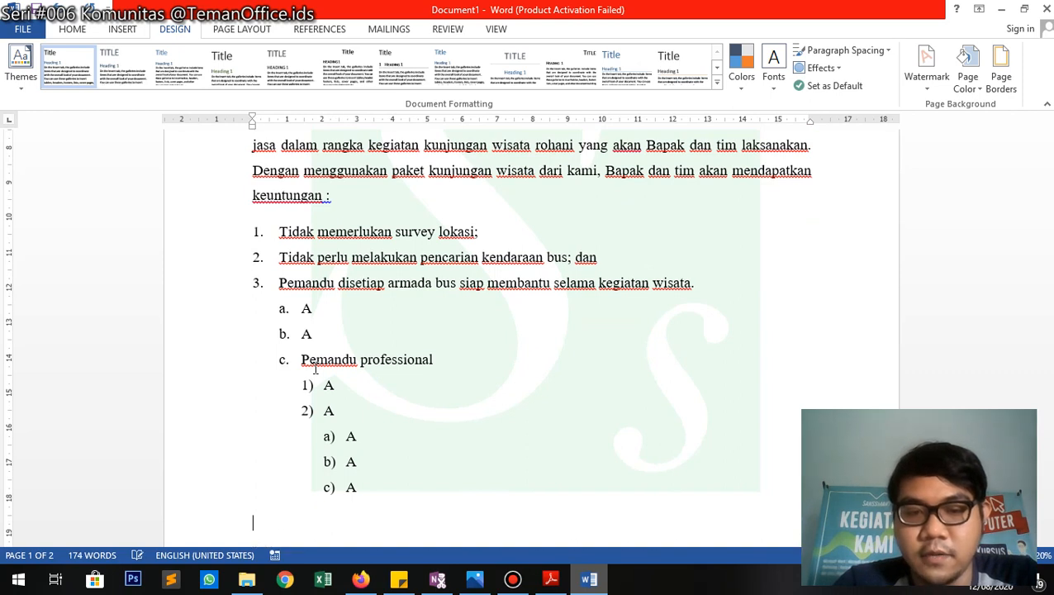
key(ctrl+z)
text(A)
key(Return)
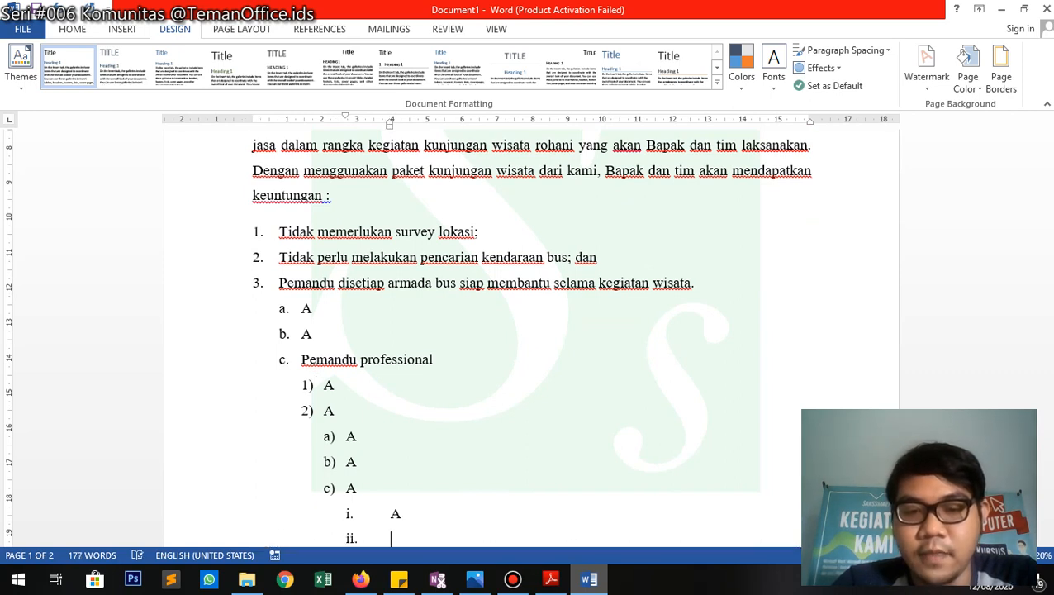
Delete all the demonstration sub-items under list item 3, leaving only the three main numbered items.
key(shift+Up)
key(shift+Up)
key(shift+Up)
key(shift+Up)
key(shift+Up)
key(shift+Up)
key(shift+Up)
key(shift+Up)
key(shift+Up)
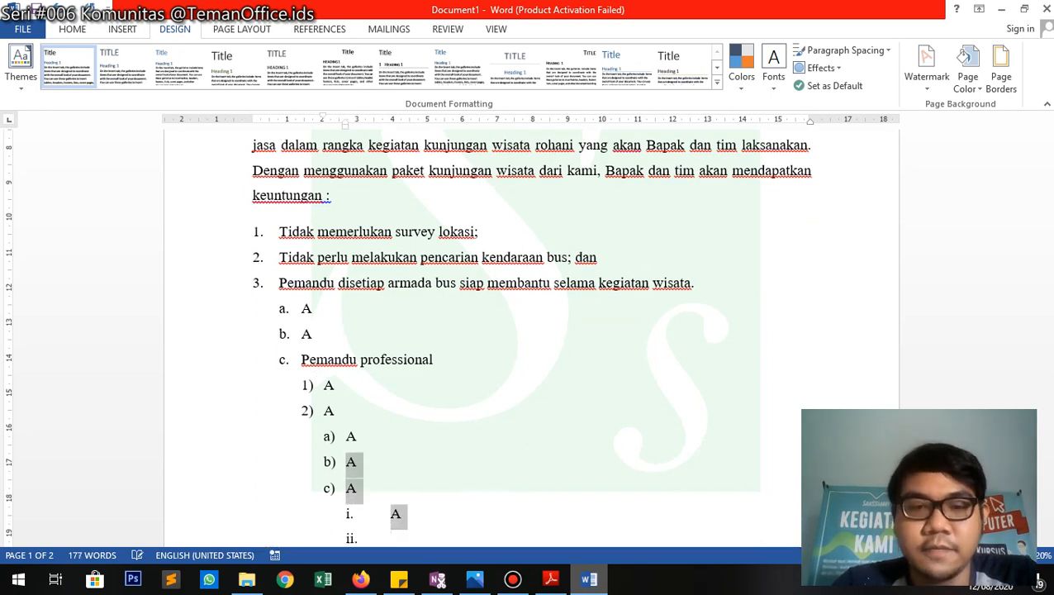
key(shift+Up)
key(shift+Down)
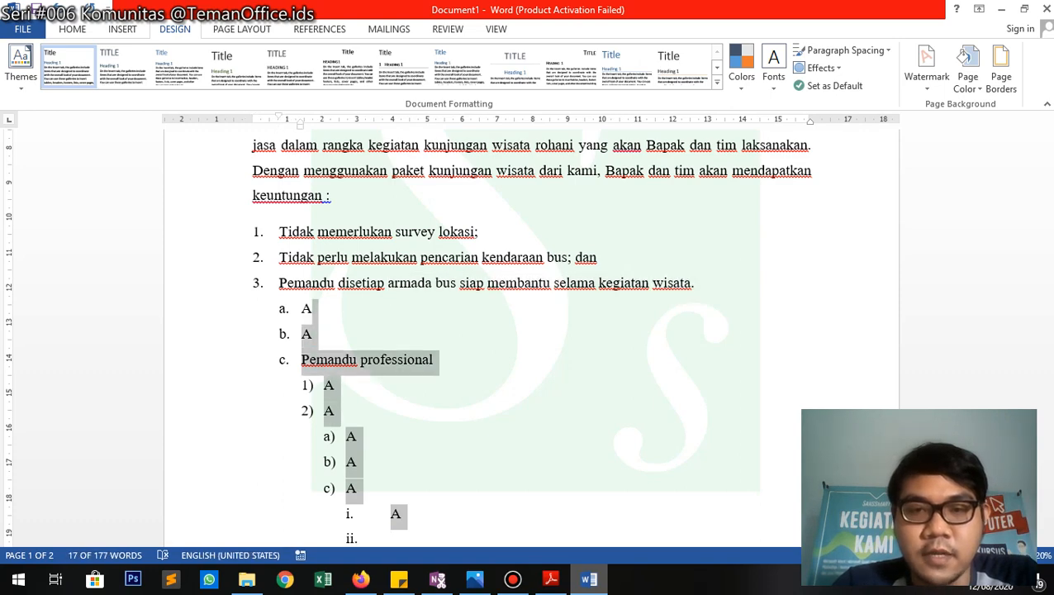
key(Delete)
key(BackSpace)
key(BackSpace)
key(BackSpace)
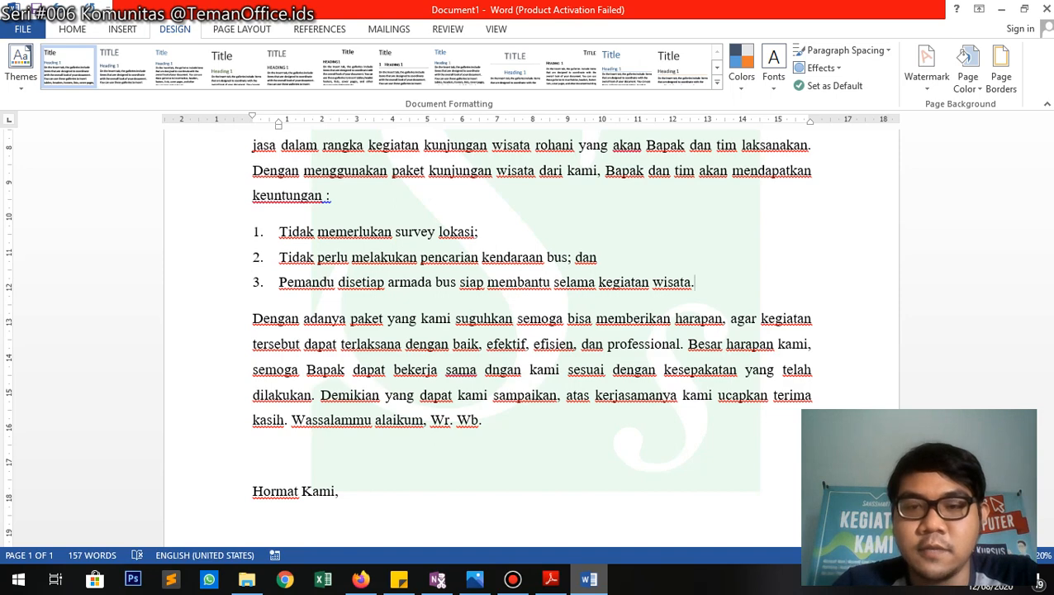
key(Down)
key(Down)
key(Up)
key(Up)
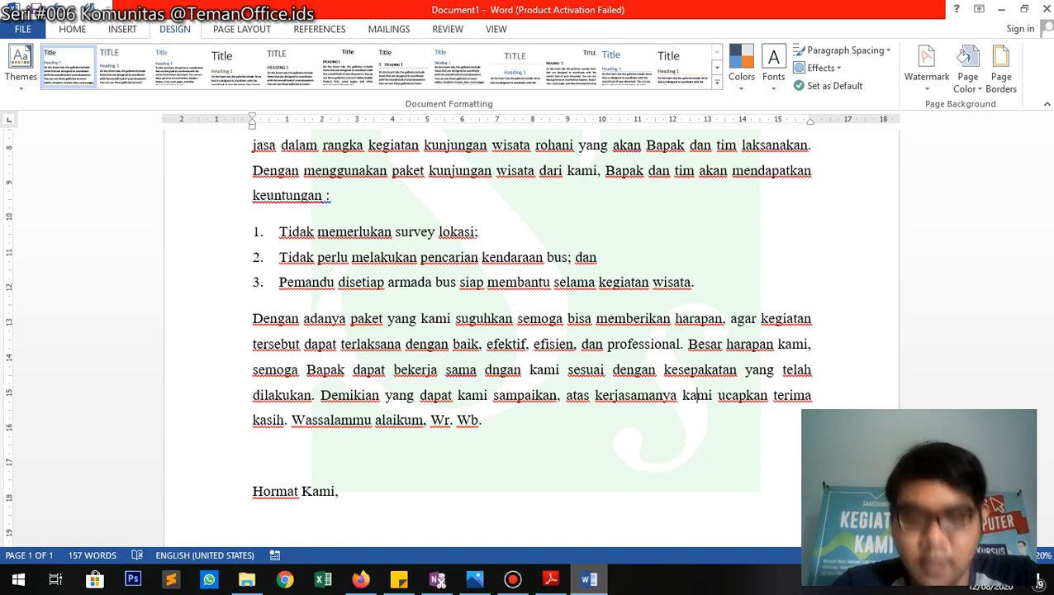
Italicize the opening greeting "Assalammu alaikum Wr. Wb." at the start of the first body paragraph.
scroll(256, 385, up, 1)
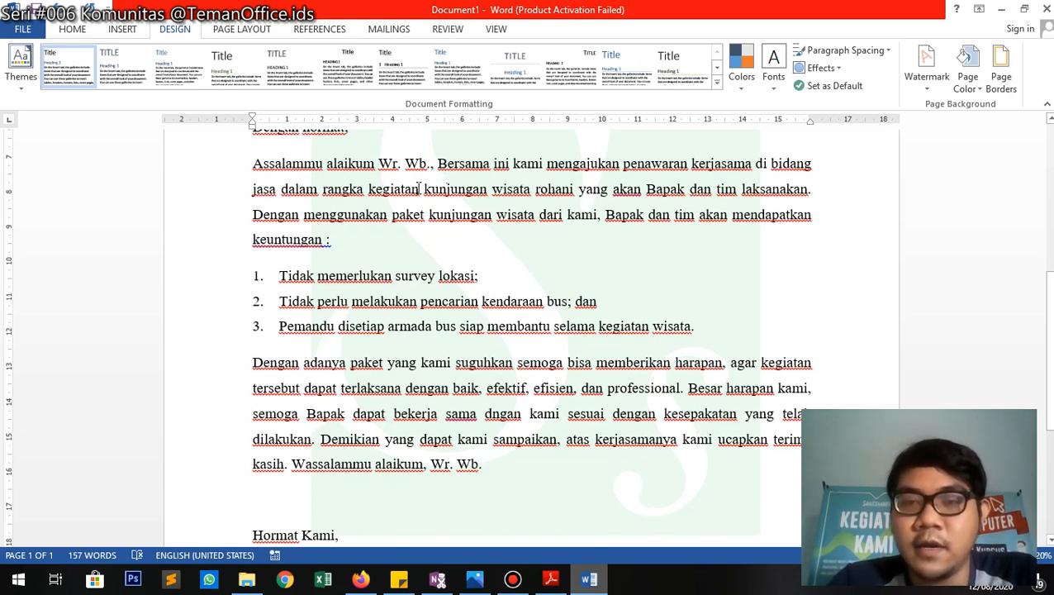
click(431, 163)
text(,)
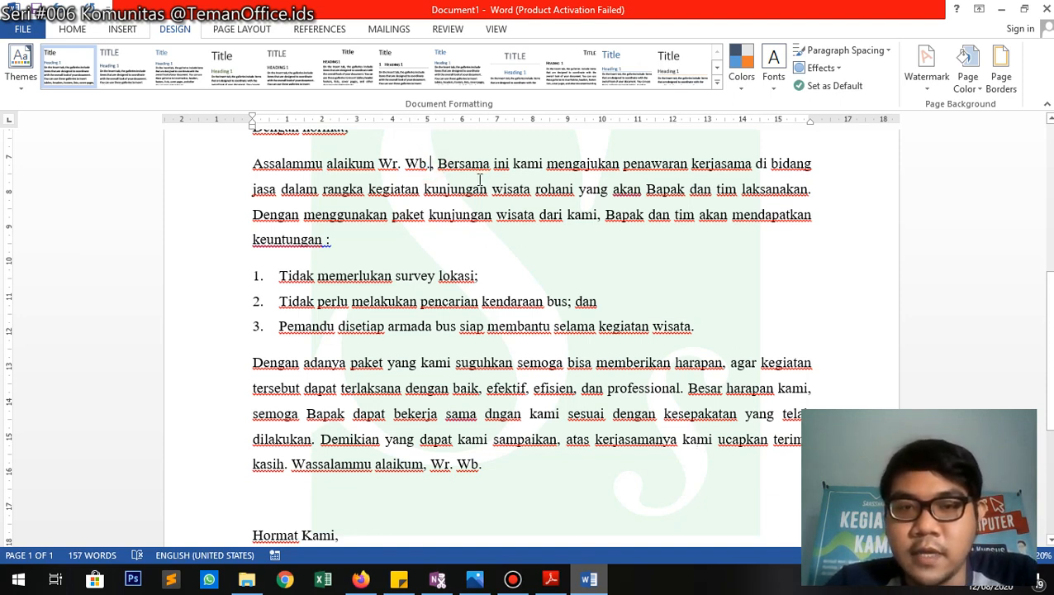
key(ctrl+shift+Left)
key(ctrl+shift+Left)
key(ctrl+shift+Left)
key(ctrl+shift+Left)
key(ctrl+shift+Left)
key(ctrl+shift+Left)
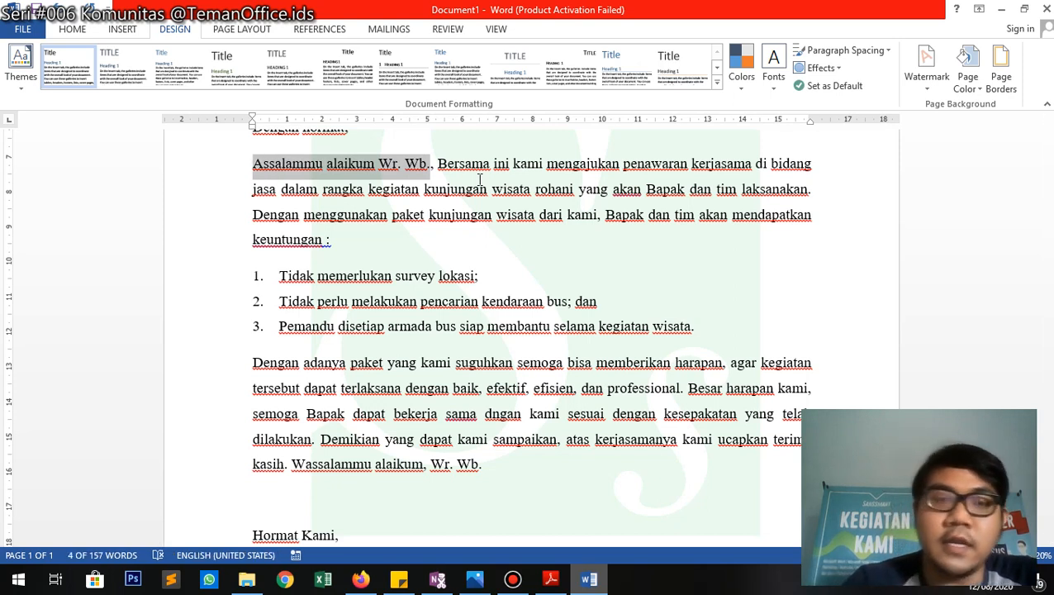
key(ctrl+i)
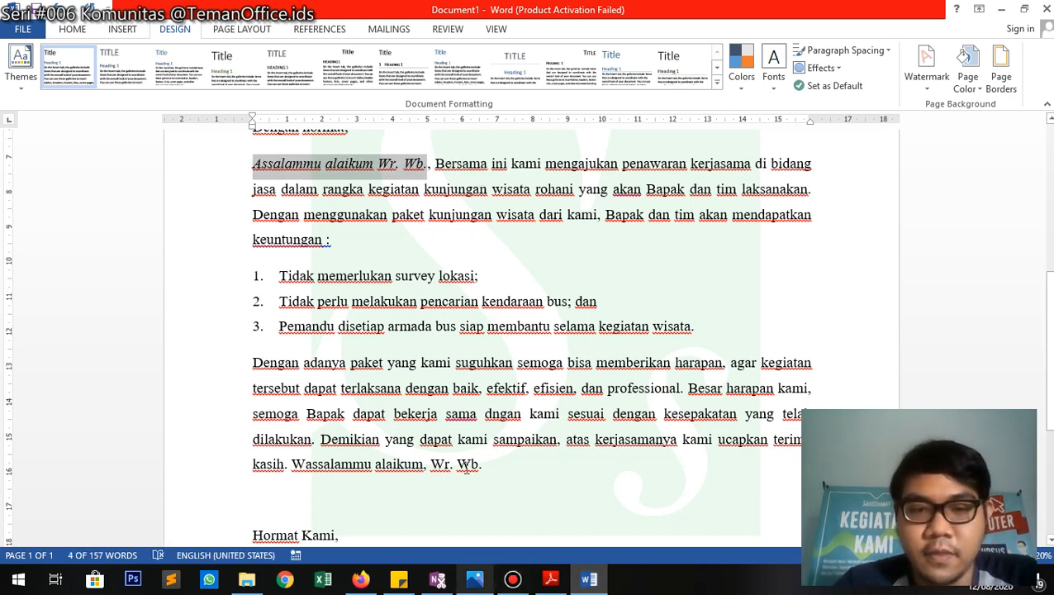
Italicize the closing greeting "Wassalammu alaikum, Wr. Wb." at the end of the last body paragraph.
click(477, 464)
key(ctrl+shift+Left)
key(ctrl+shift+Left)
key(ctrl+shift+Left)
key(ctrl+shift+Left)
key(ctrl+shift+Left)
key(ctrl+shift+Left)
key(ctrl+shift+Left)
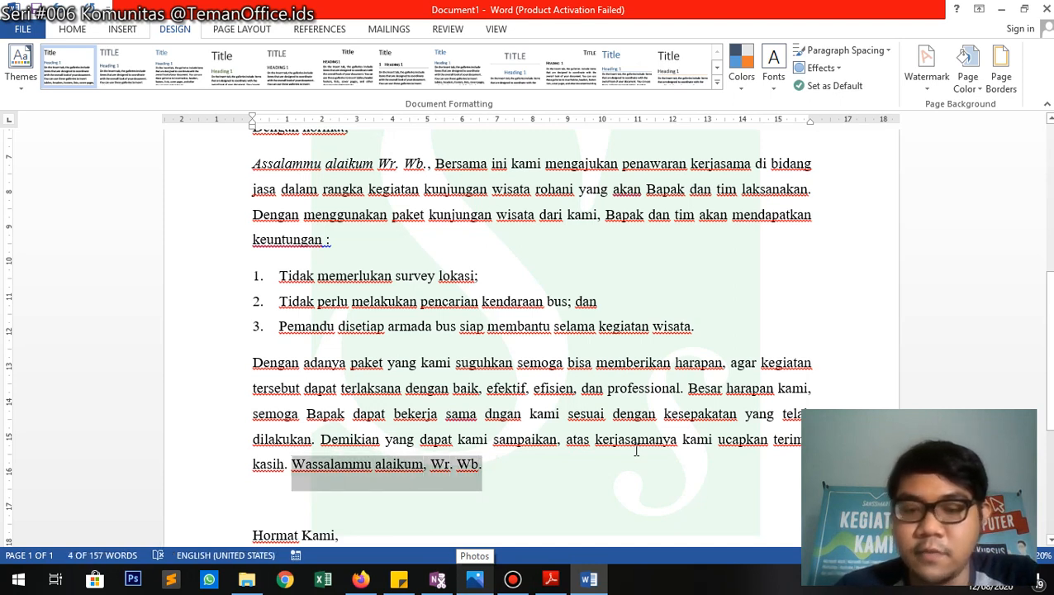
key(ctrl+i)
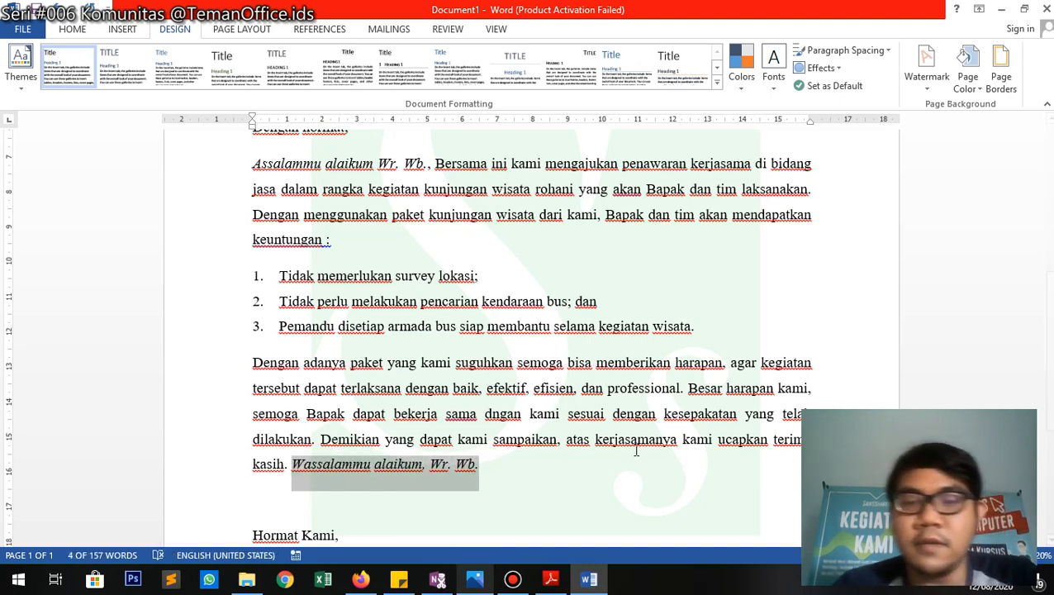
click(518, 351)
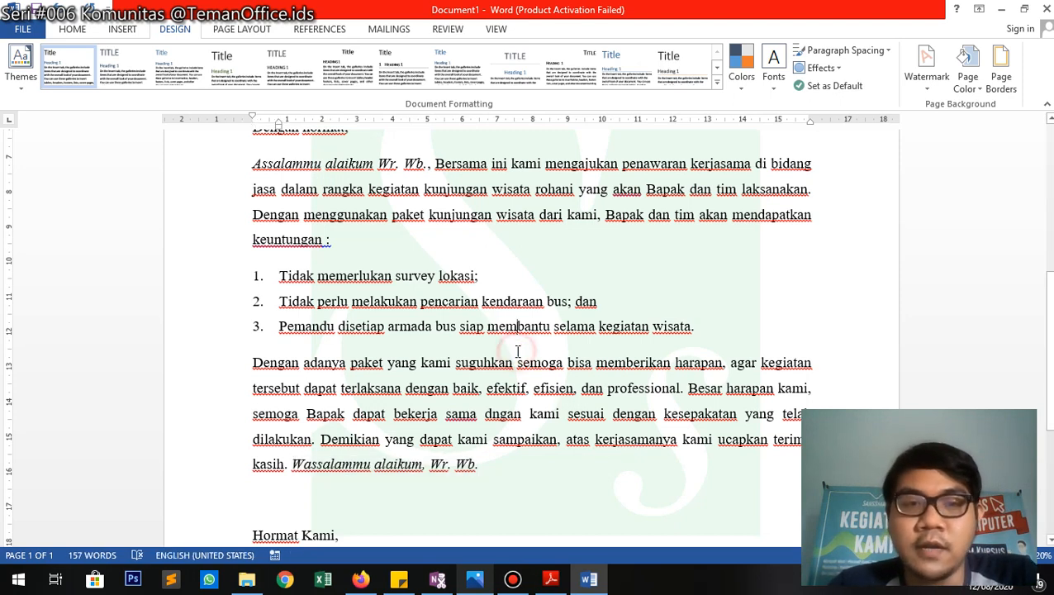